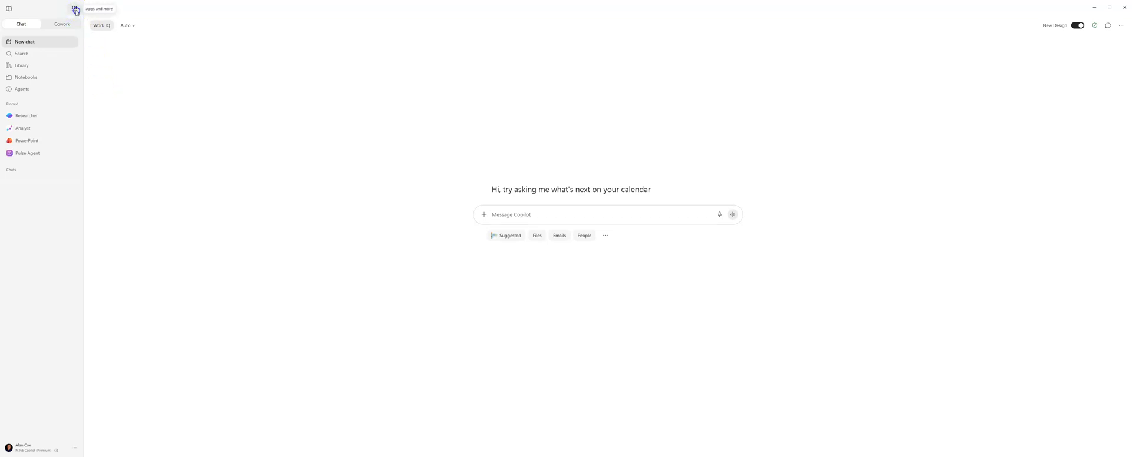
left_click(76, 10)
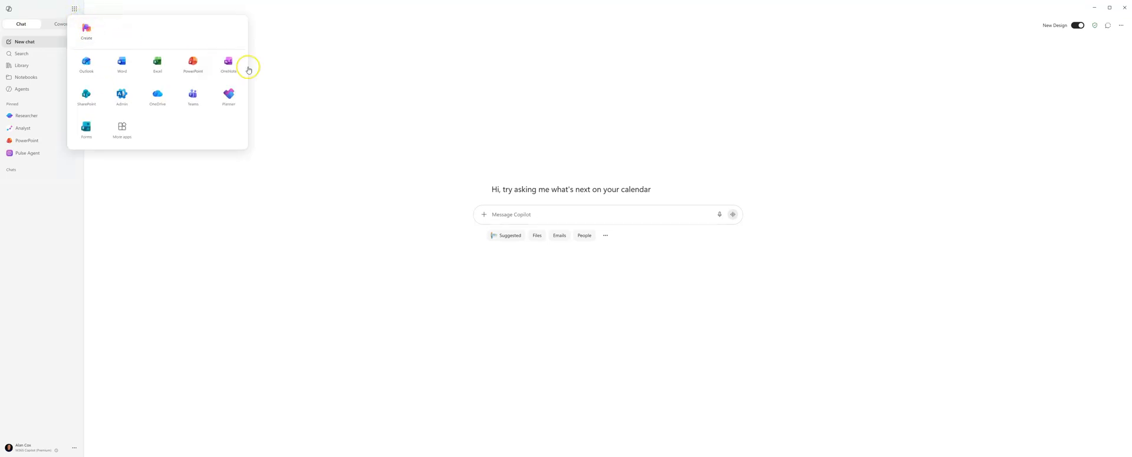
left_click(332, 62)
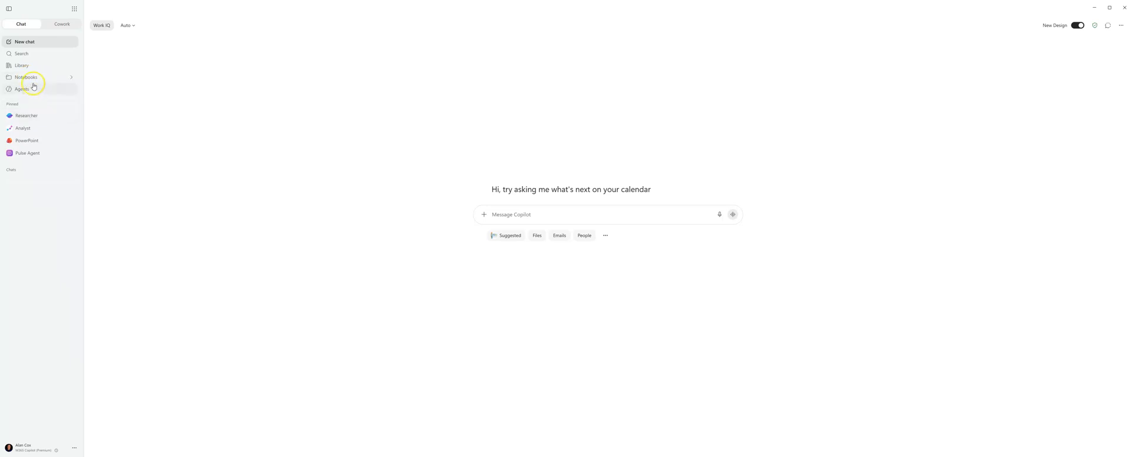
Open the Mark 8 - Client notebook and examine its creations, references and chats
left_click(32, 77)
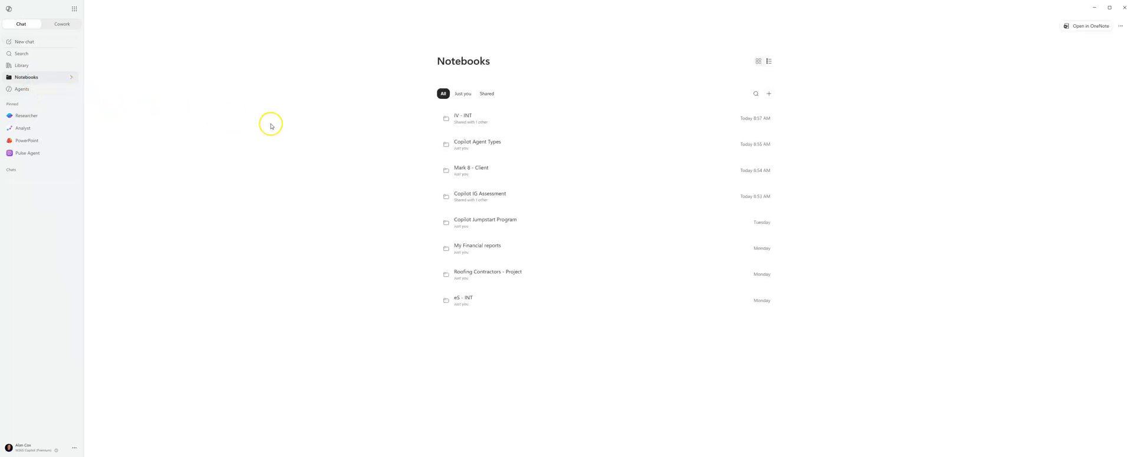
left_click(475, 174)
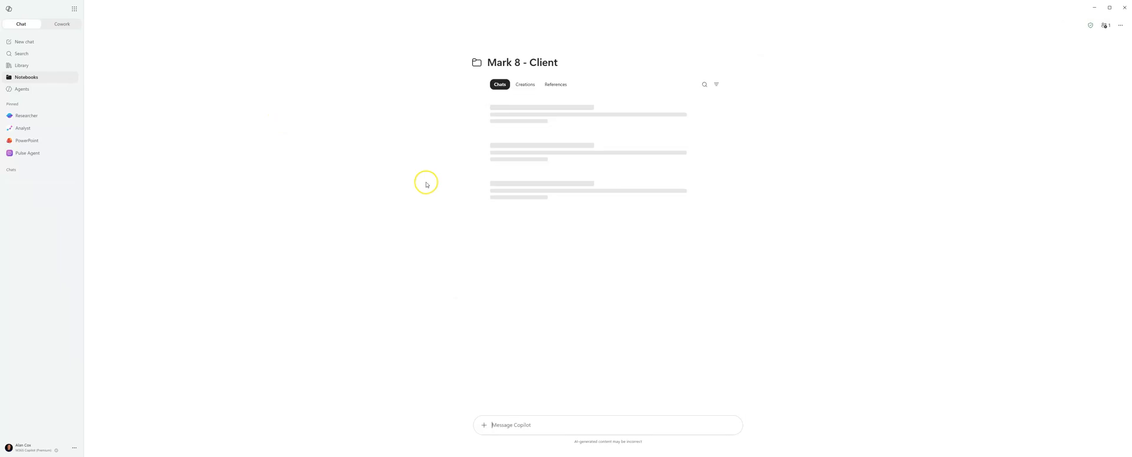
left_click(529, 86)
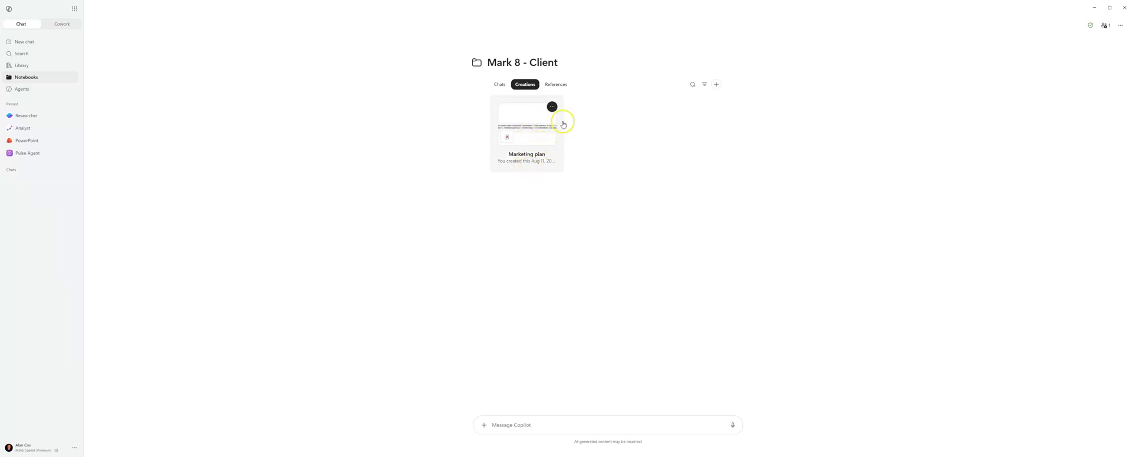
left_click(558, 86)
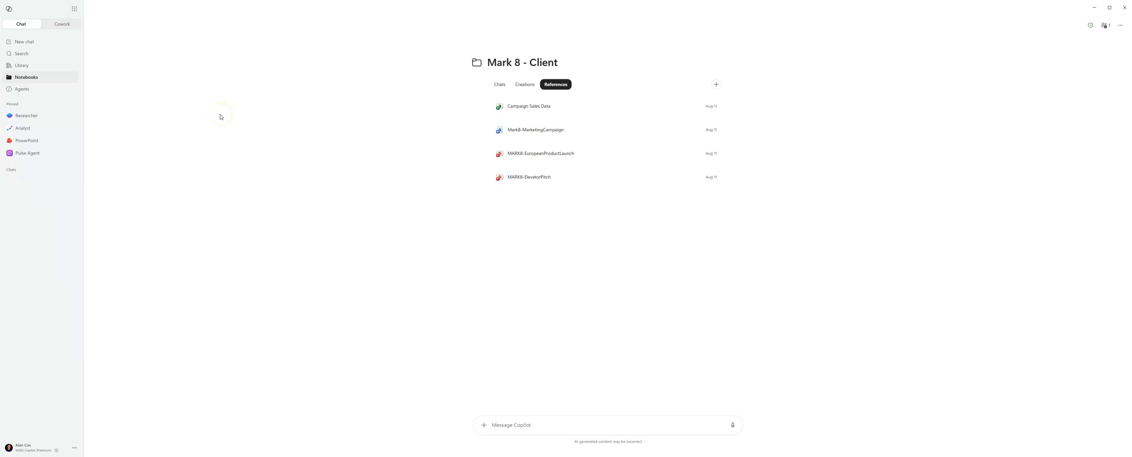
left_click(497, 84)
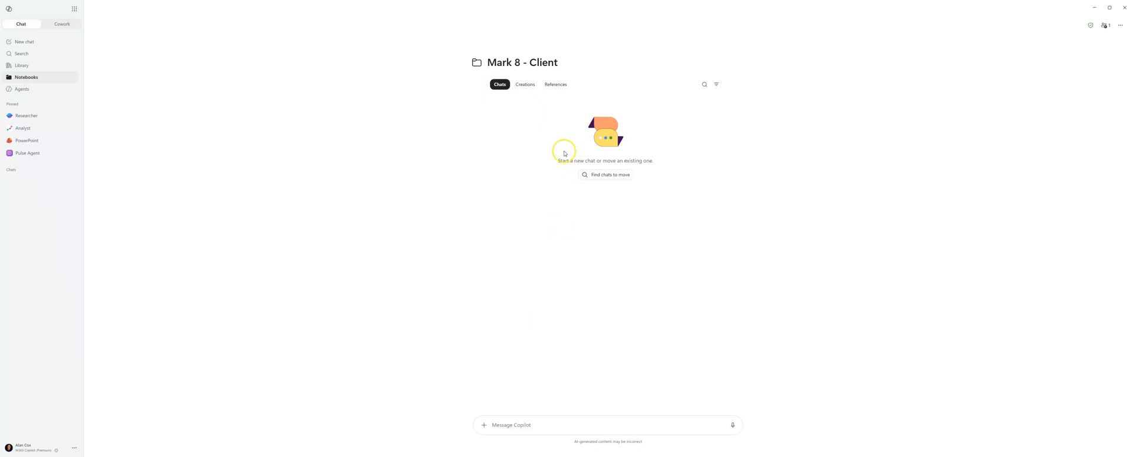
left_click(555, 85)
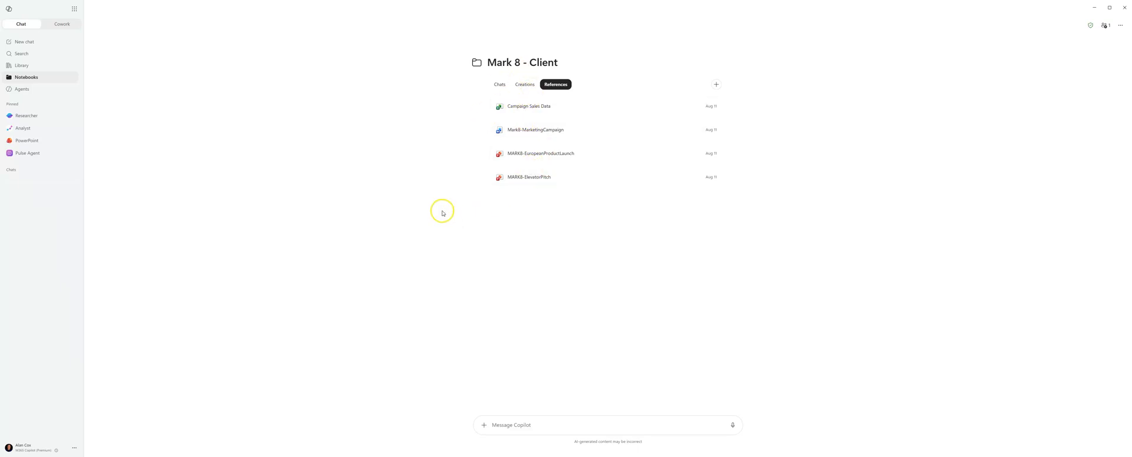
left_click(524, 85)
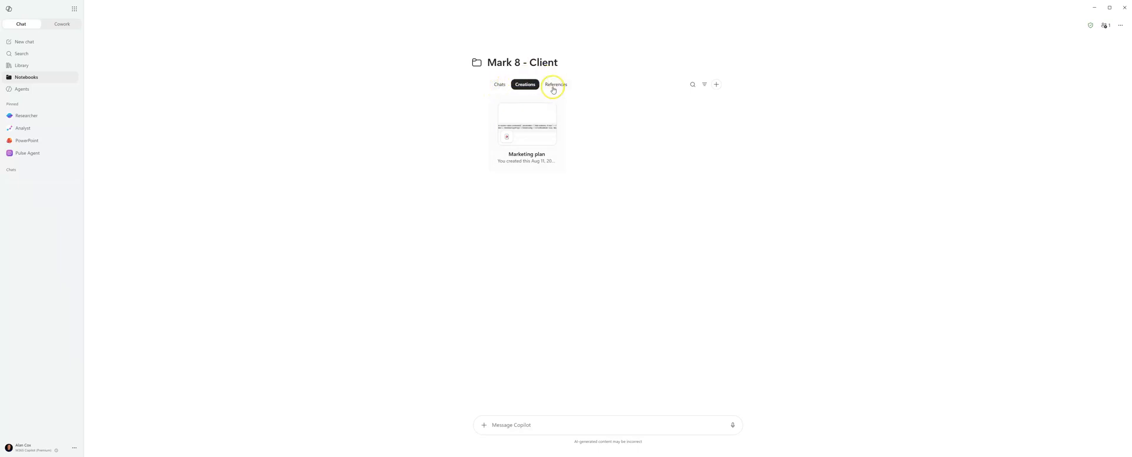
left_click(499, 85)
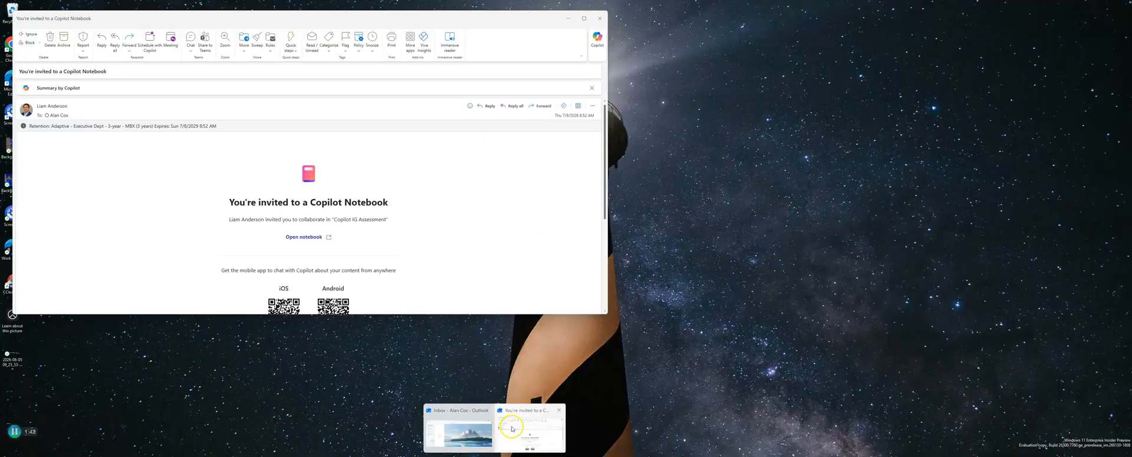
Switch to the Outlook message inviting you to a Copilot Notebook and examine the shared notebook's name, "Copilot IG Assessment"
left_click(515, 431)
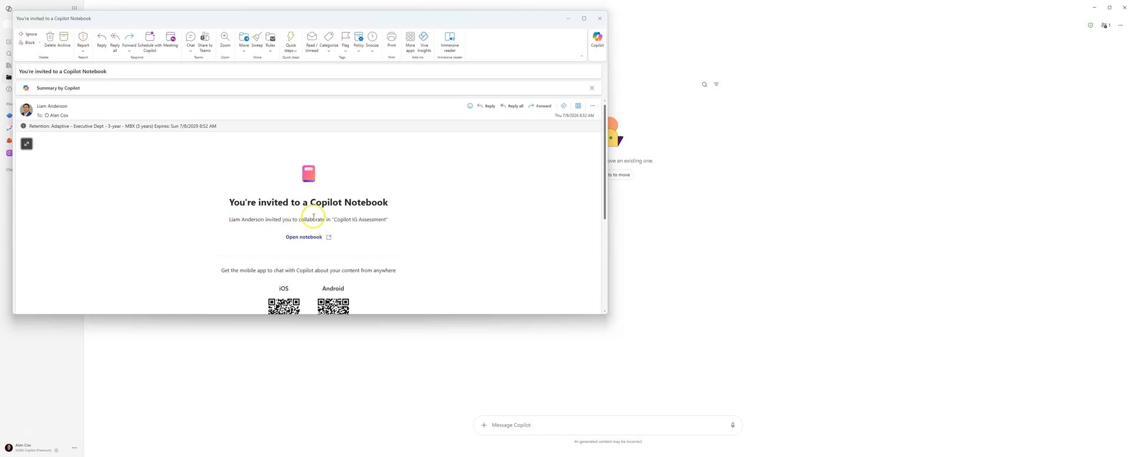
left_click_drag(392, 220, 363, 219)
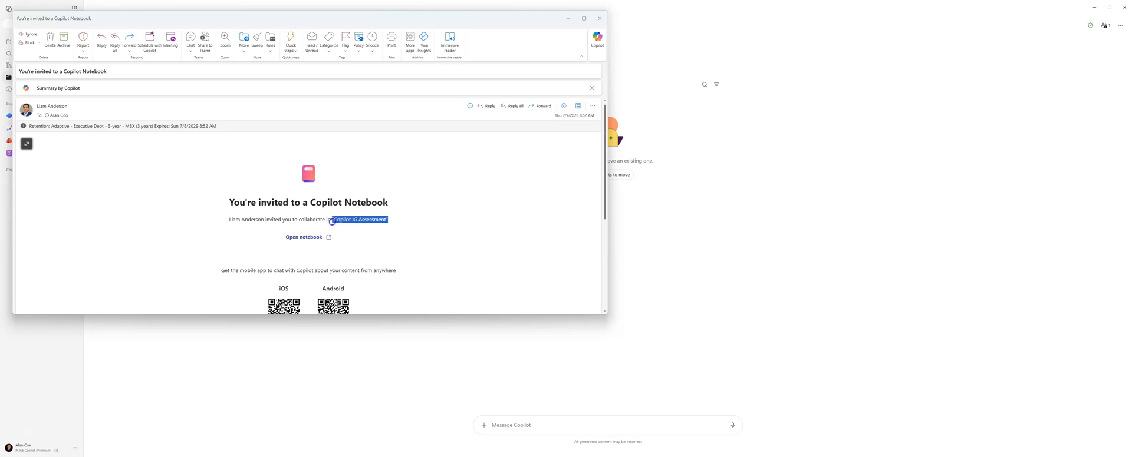
left_click(339, 234)
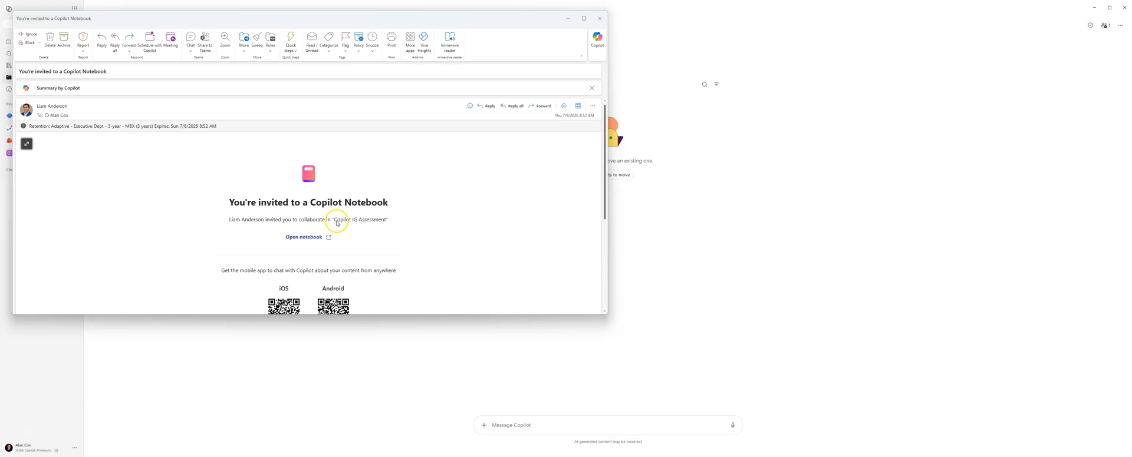
Return to Copilot, dismiss the error dialog and open the Mark 8 - Client notebook to examine its overview
key("alt+Tab")
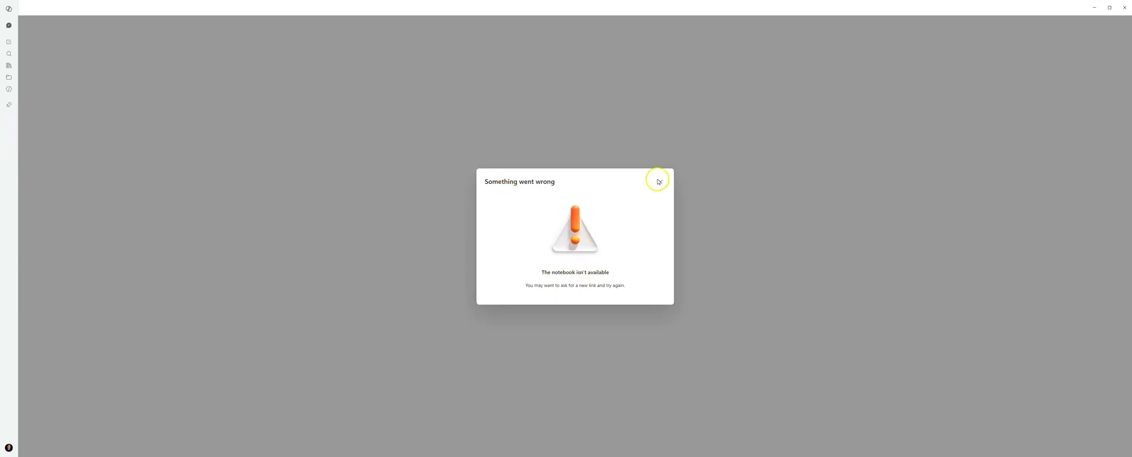
left_click(660, 184)
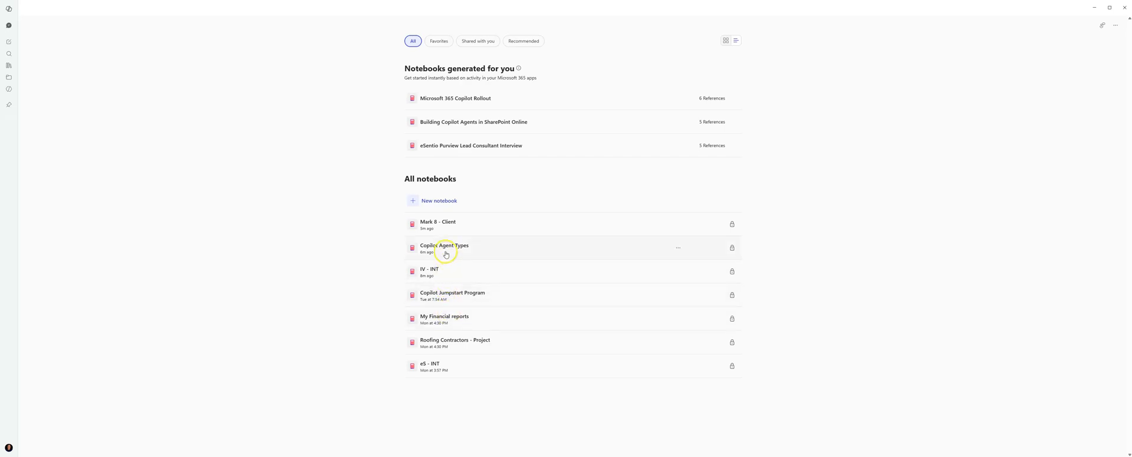
left_click(478, 224)
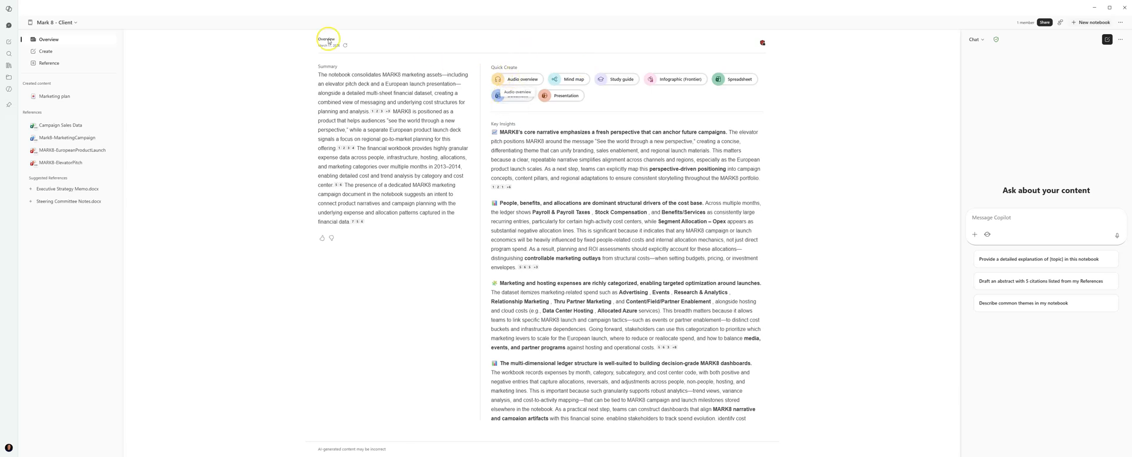
Create a new notebook named "Contoso CP Governance Review" without adding any chats or references
left_click(9, 77)
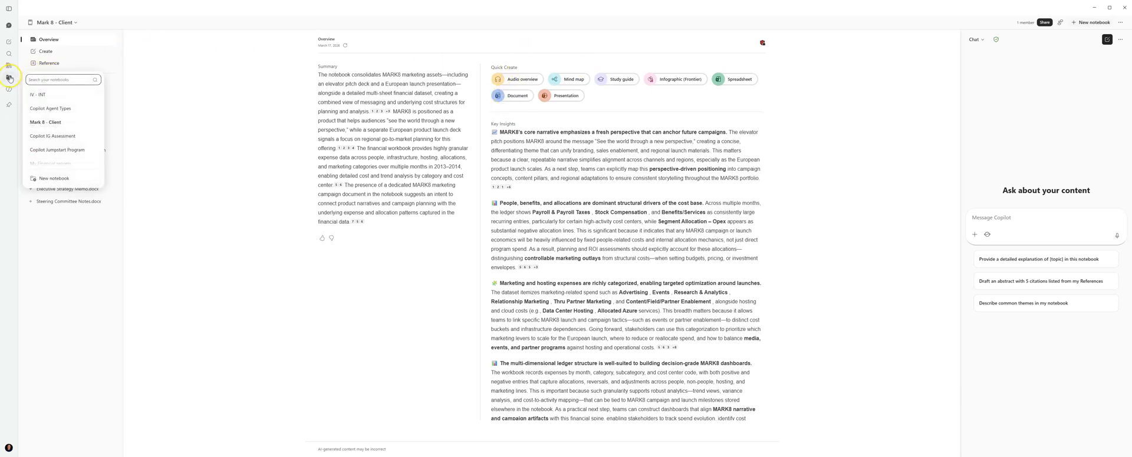
left_click(41, 180)
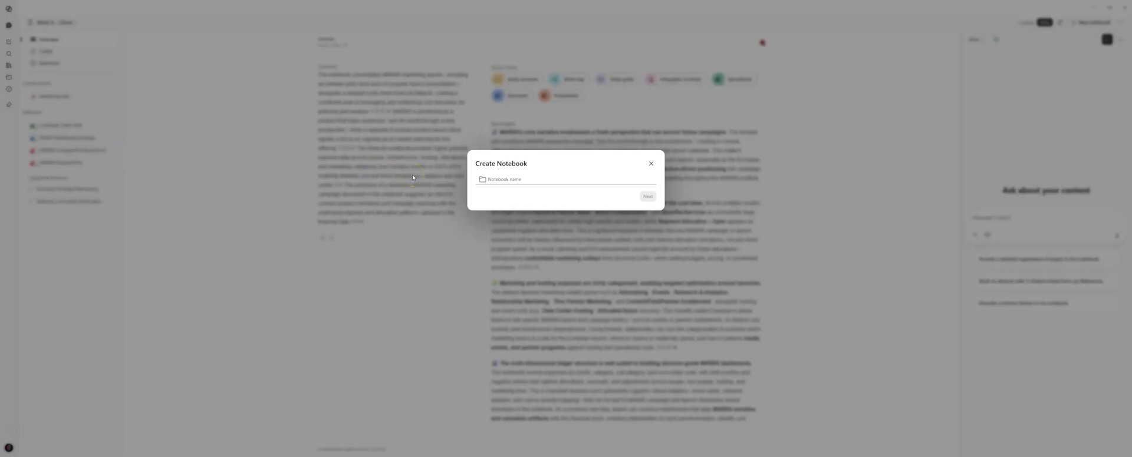
type("Contoso CP Governance Review")
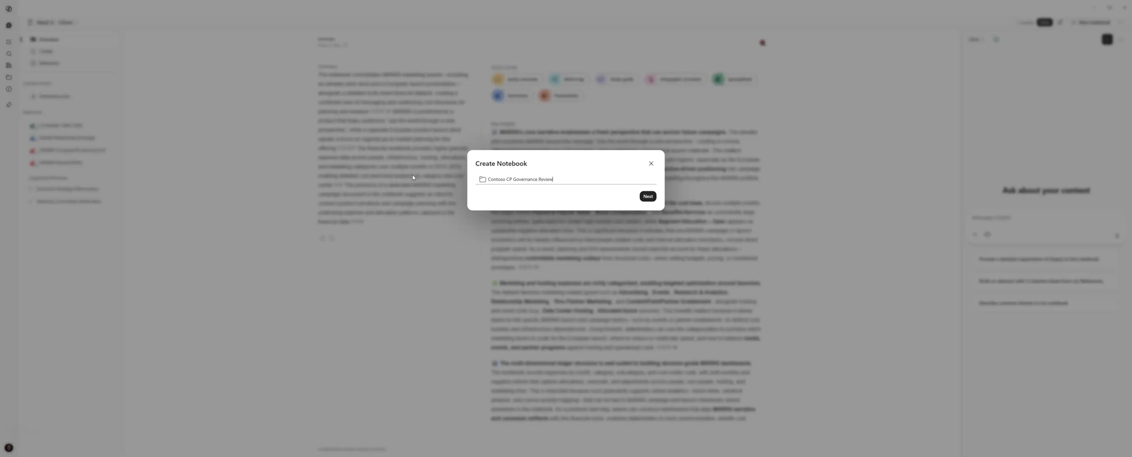
left_click(648, 197)
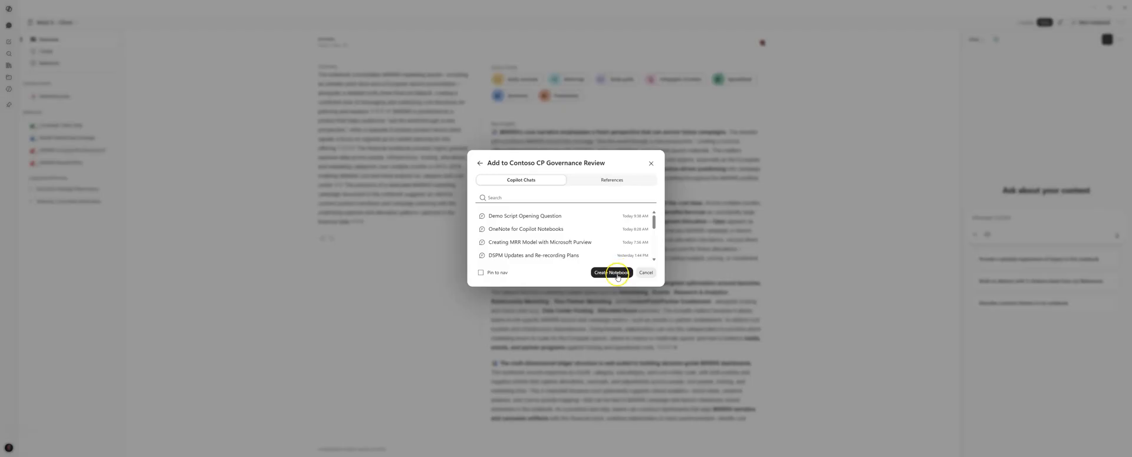
left_click(617, 275)
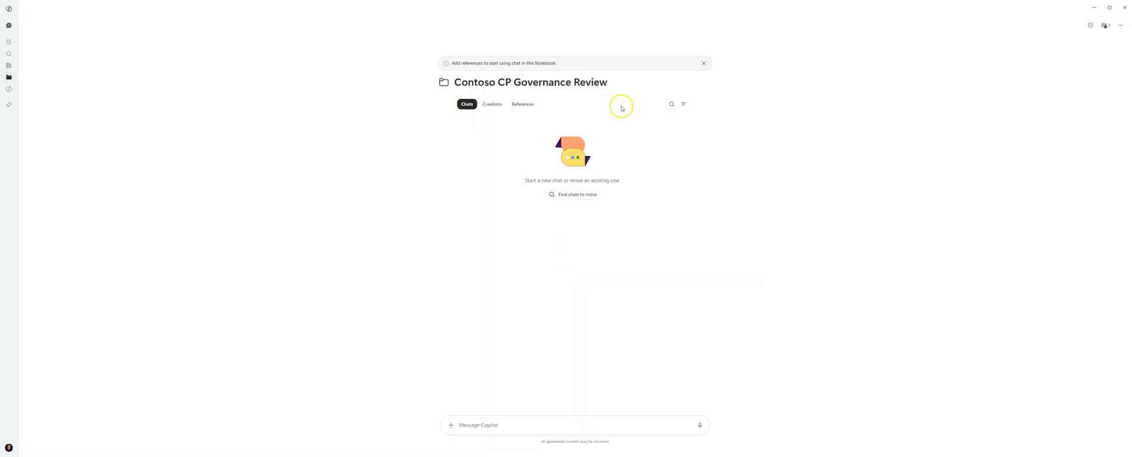
Add the six selected files from the CP Notebooks folder in File Explorer, all except CIO Email.msg, to the new notebook's references
left_click(527, 106)
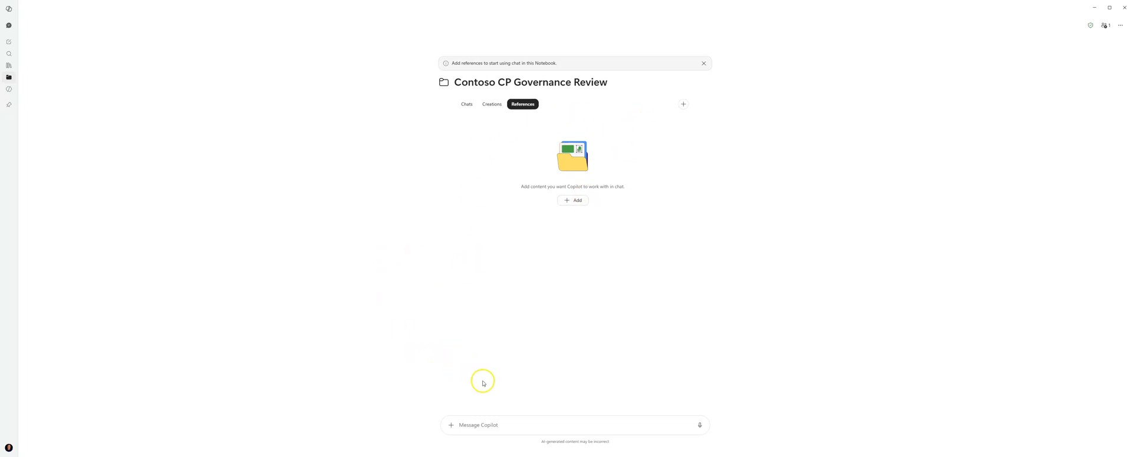
key("alt+Tab")
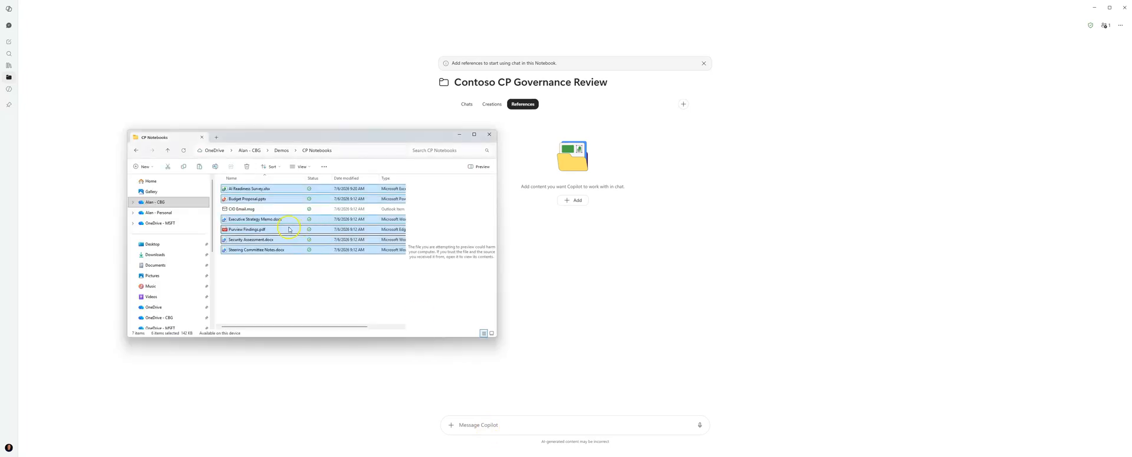
left_click_drag(278, 230, 577, 264)
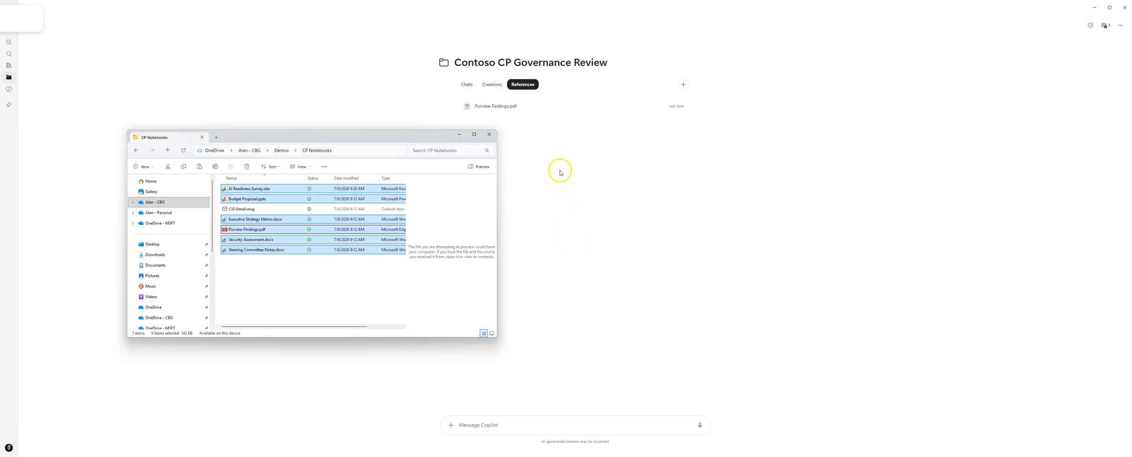
Move the File Explorer window clear of the references and try to add CIO Email.msg to the notebook
left_click_drag(435, 138, 367, 121)
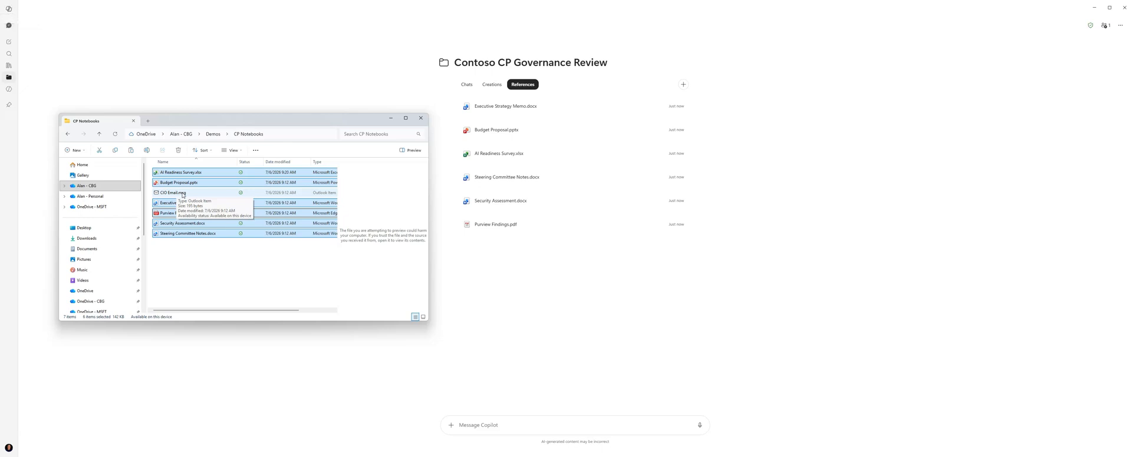
left_click(182, 193)
left_click_drag(183, 193, 574, 250)
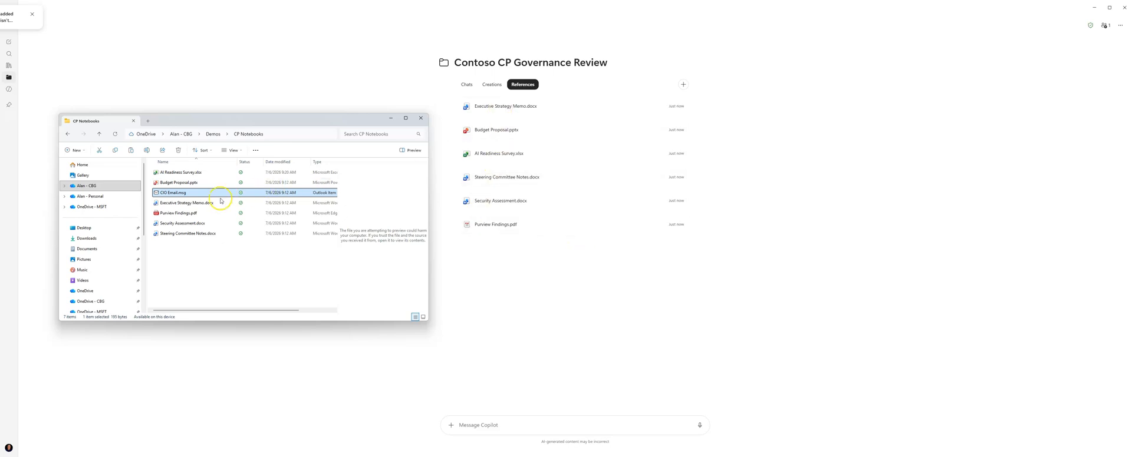
left_click_drag(178, 193, 580, 262)
Browse to Demos > CP Notebooks in the file upload dialog, check which file types it accepts, and leave the dialog
left_click(683, 86)
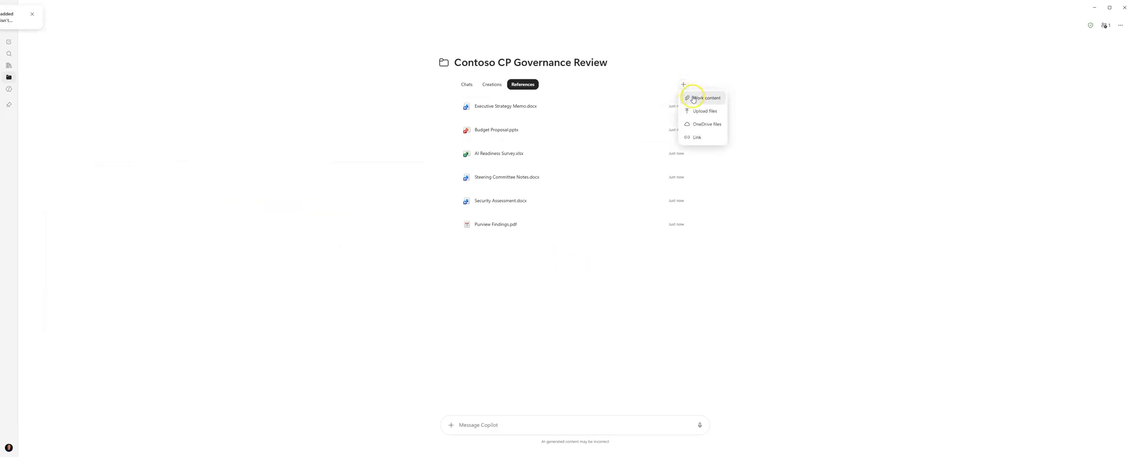
left_click(695, 111)
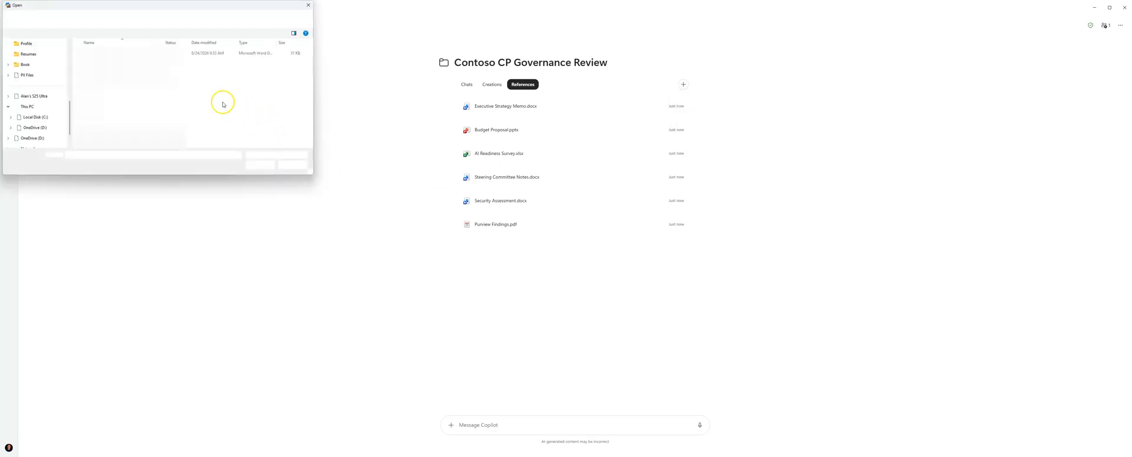
left_click(41, 64)
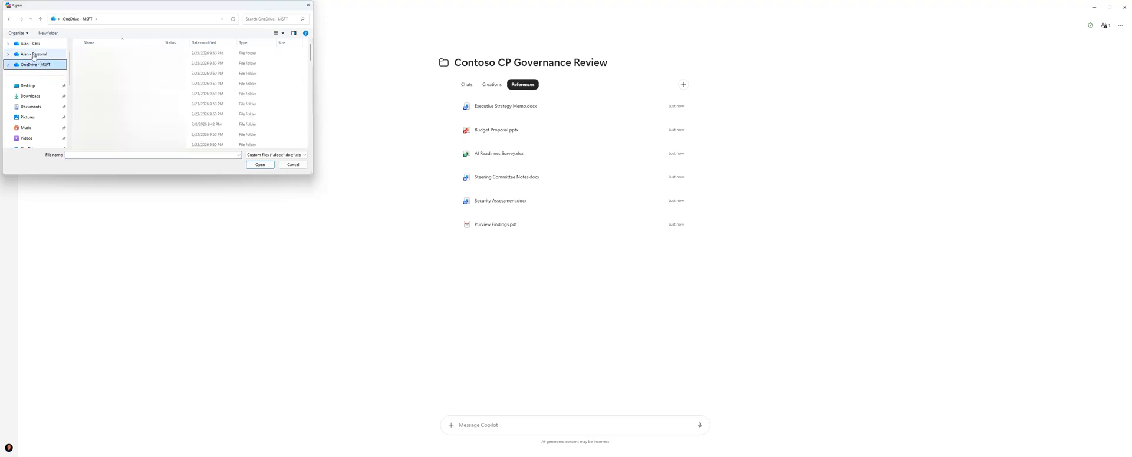
left_click(30, 44)
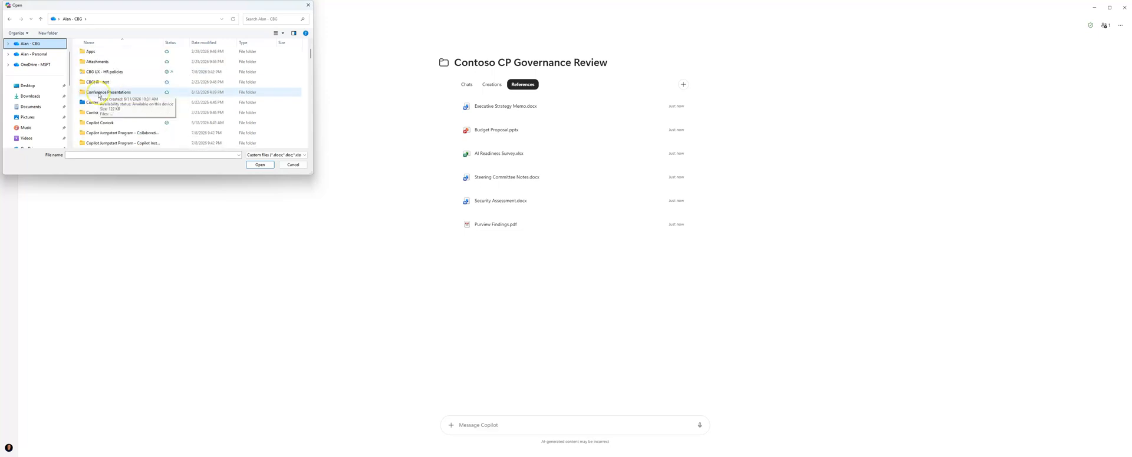
scroll(99, 95, "down", 2)
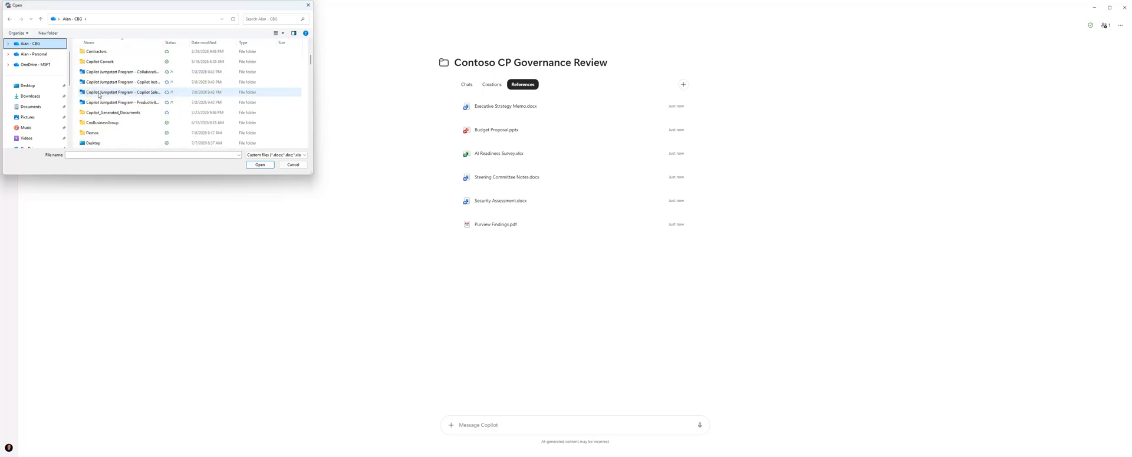
left_click(86, 134)
double_click(86, 134)
double_click(102, 54)
left_click(102, 73)
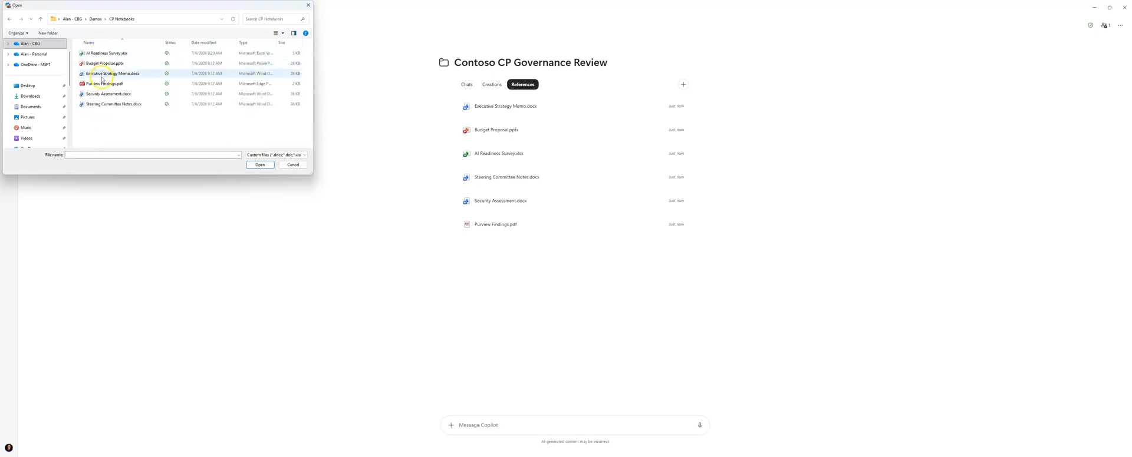
left_click(275, 156)
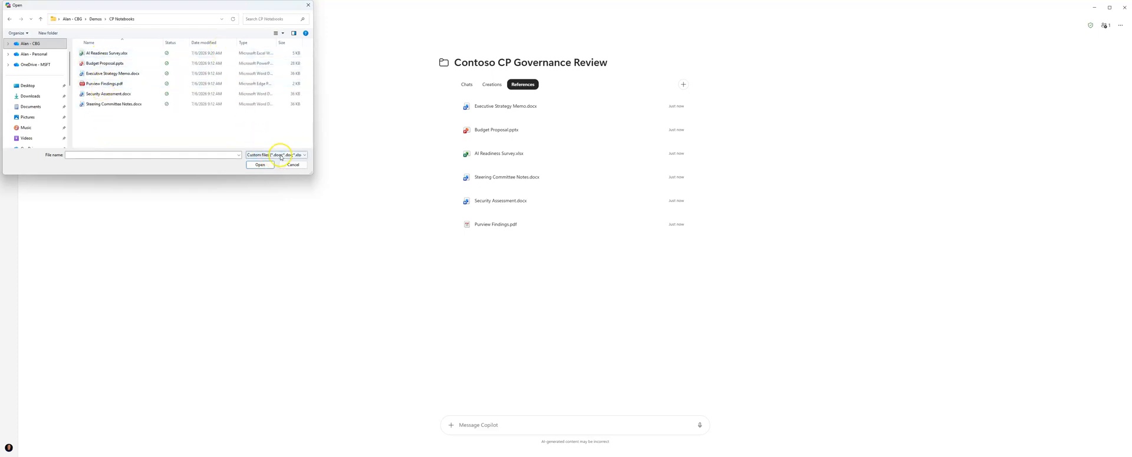
left_click(262, 167)
left_click(104, 73)
left_click(260, 165)
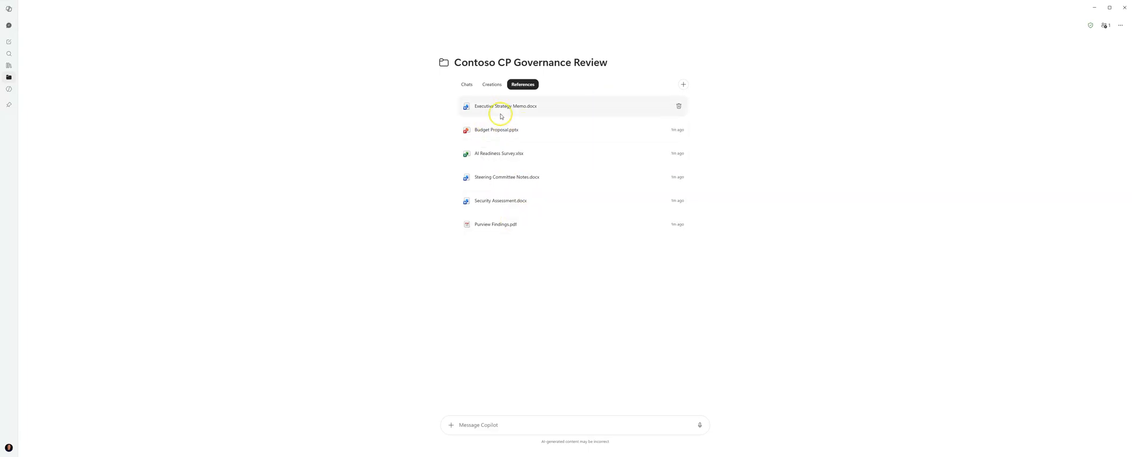
Check the notebook's Creations and Chats sections and return to its list of references
left_click(492, 88)
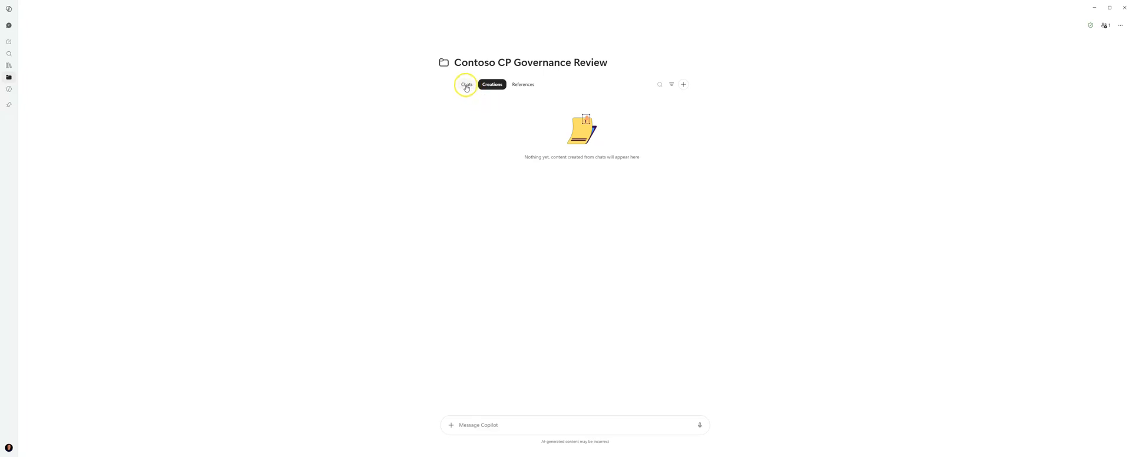
left_click(466, 87)
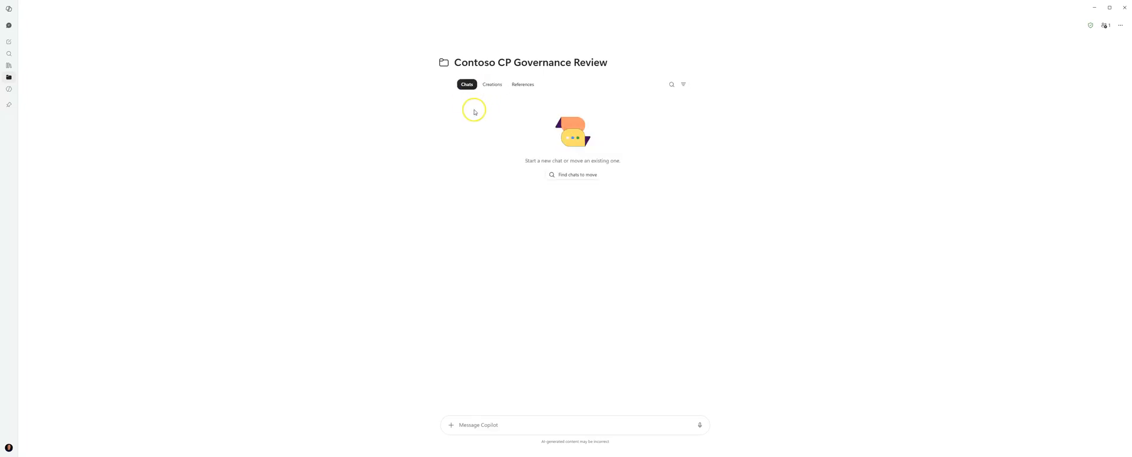
left_click(526, 89)
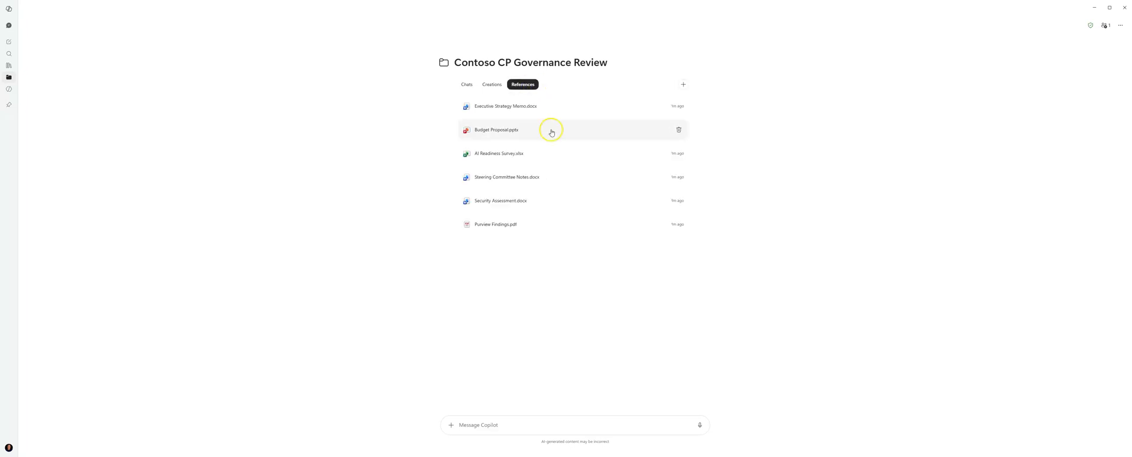
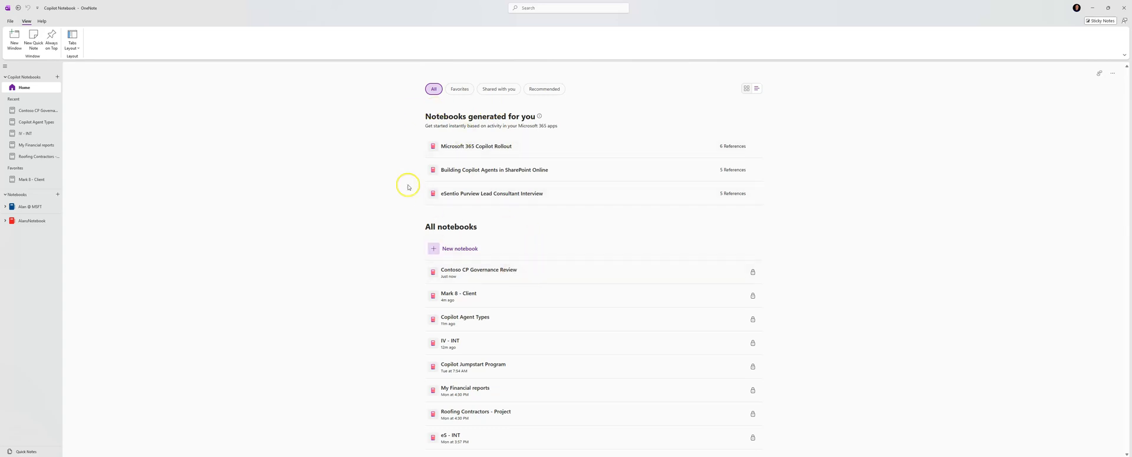
Open the Contoso CP Governance Review Copilot notebook in OneNote
left_click(539, 270)
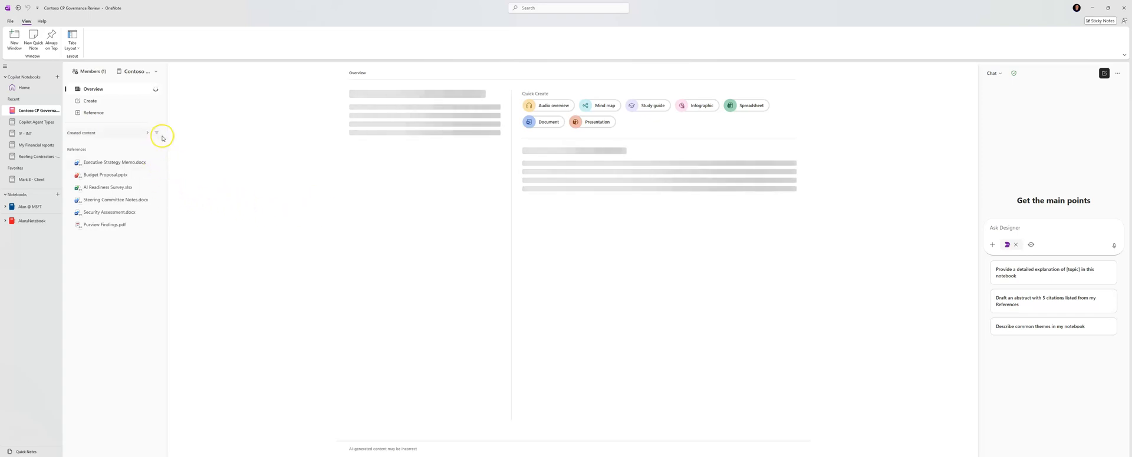
mouse_move(162, 175)
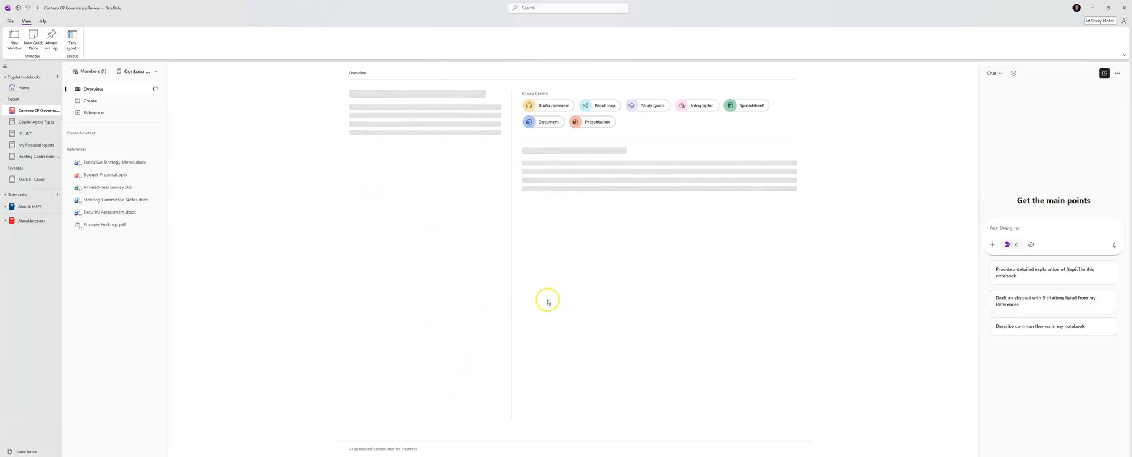
Switch to the Microsoft 365 Copilot app and review the same notebook's Creations, Chats and References sections for comparison
mouse_move(479, 456)
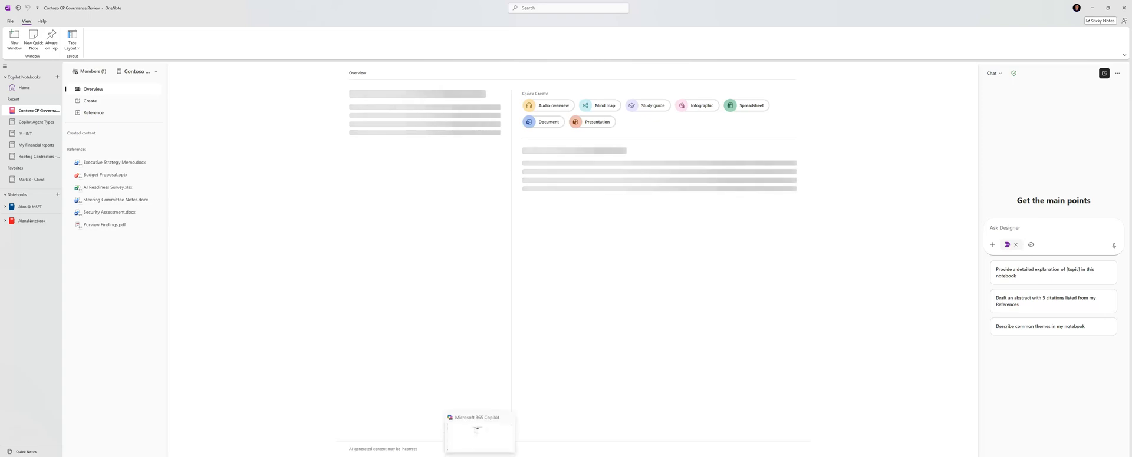
left_click(478, 429)
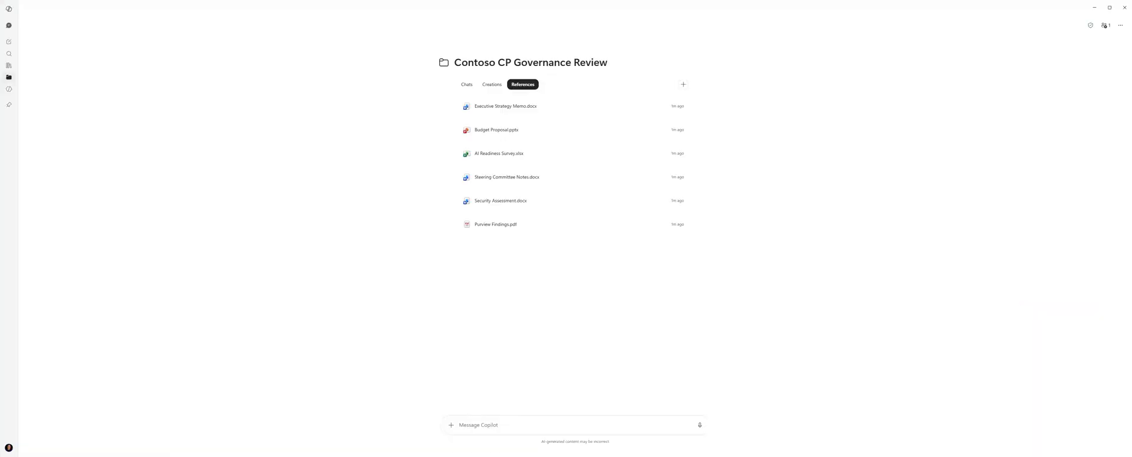
left_click(492, 86)
left_click(466, 85)
left_click(516, 87)
left_click(492, 85)
left_click(517, 87)
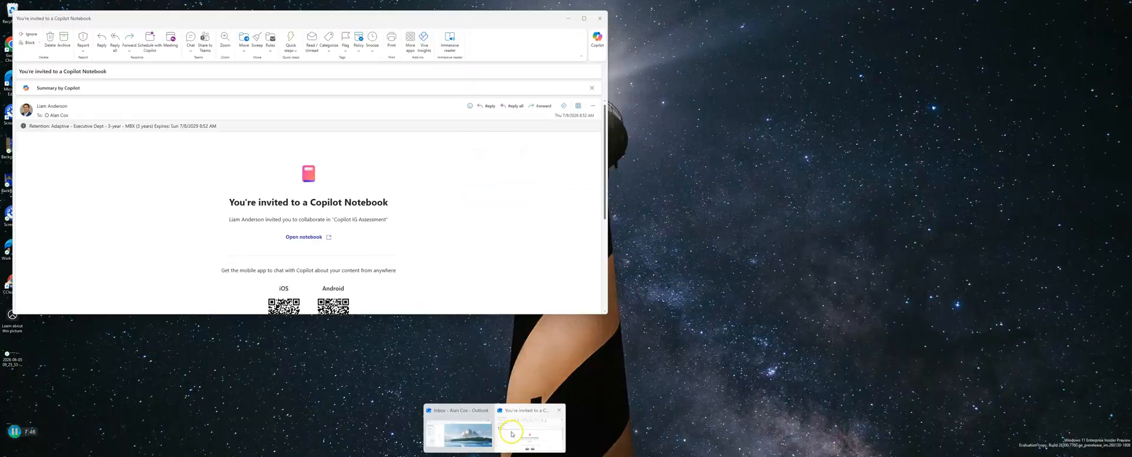
Try to open the shared Copilot IG Assessment notebook from its invitation email in Outlook and dismiss the resulting dialog in Copilot
left_click(516, 436)
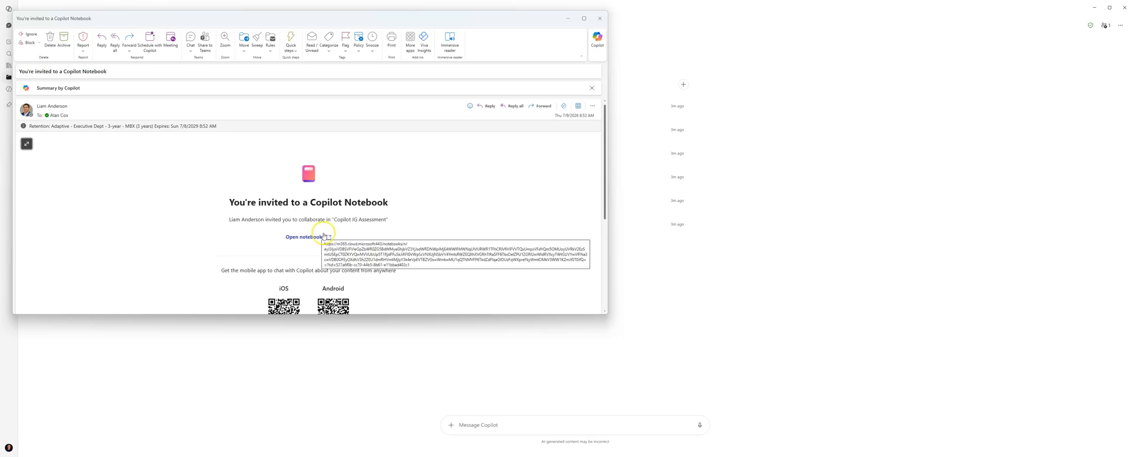
key("alt+Tab")
left_click(540, 118)
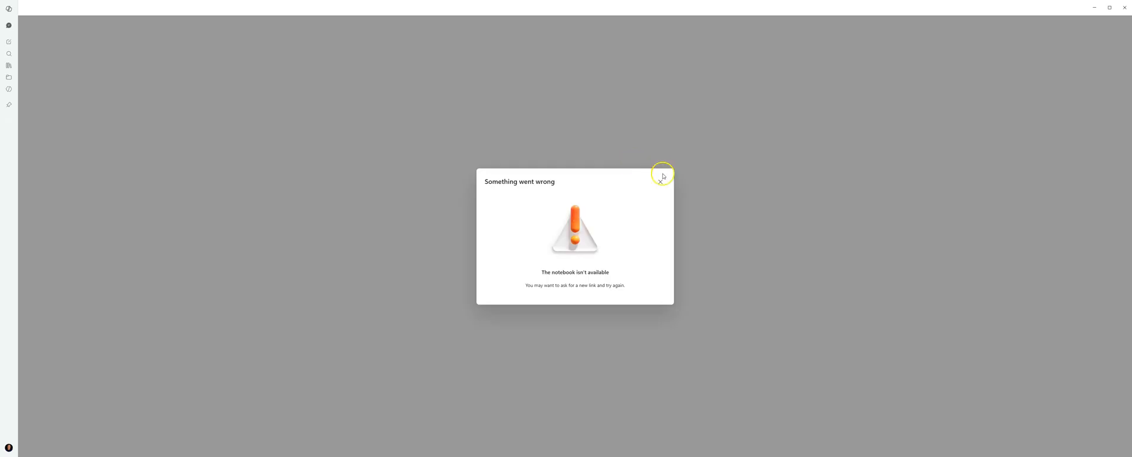
left_click(660, 183)
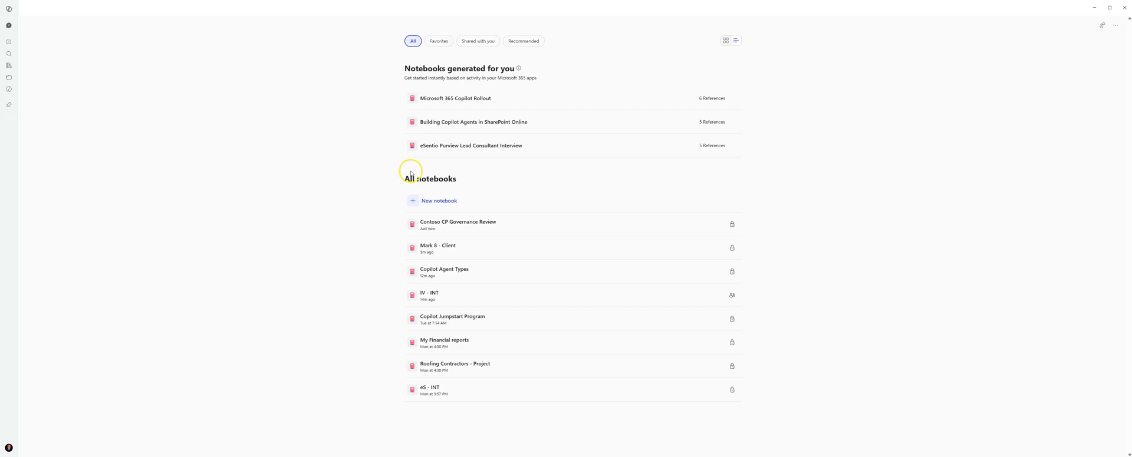
Open the Contoso CP Governance Review notebook from the older notebook list and inspect its overview and reference picker without adding anything
left_click(464, 225)
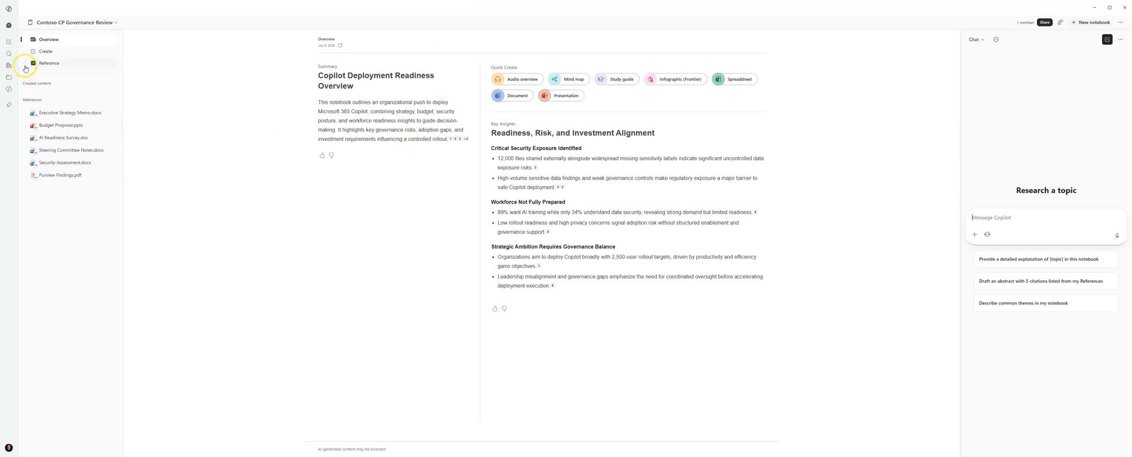
left_click(53, 63)
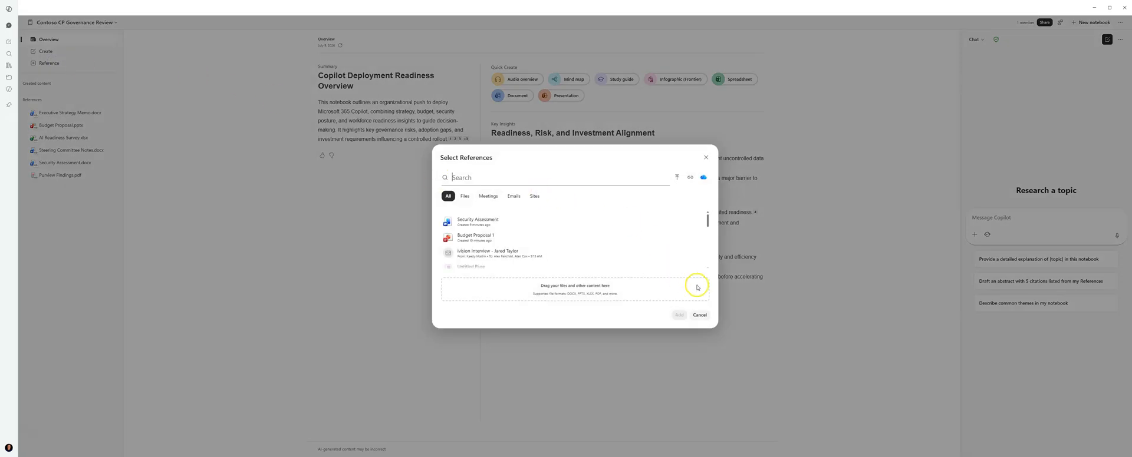
left_click(697, 314)
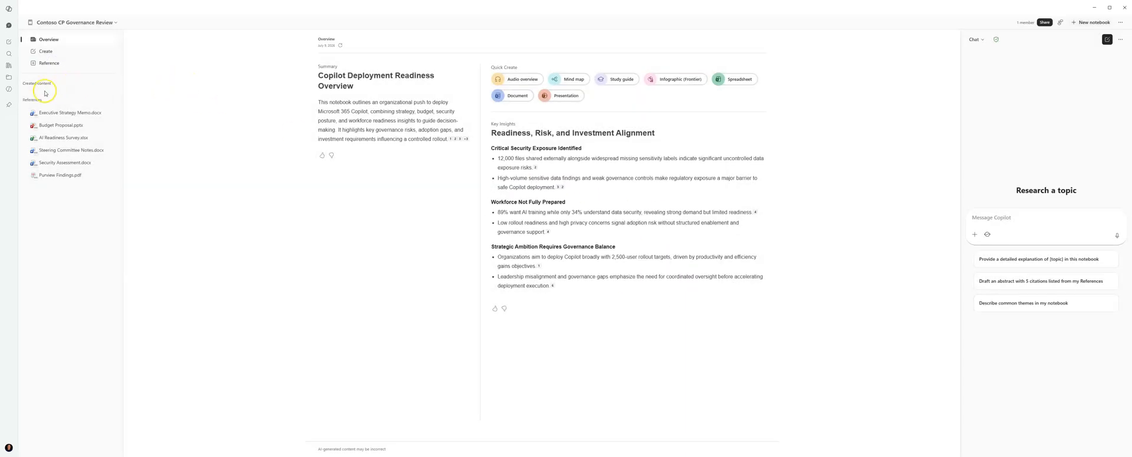
Return to the new Notebooks view, reopen Contoso CP Governance Review and review its Creations, References and Chats sections
left_click(10, 77)
left_click(63, 98)
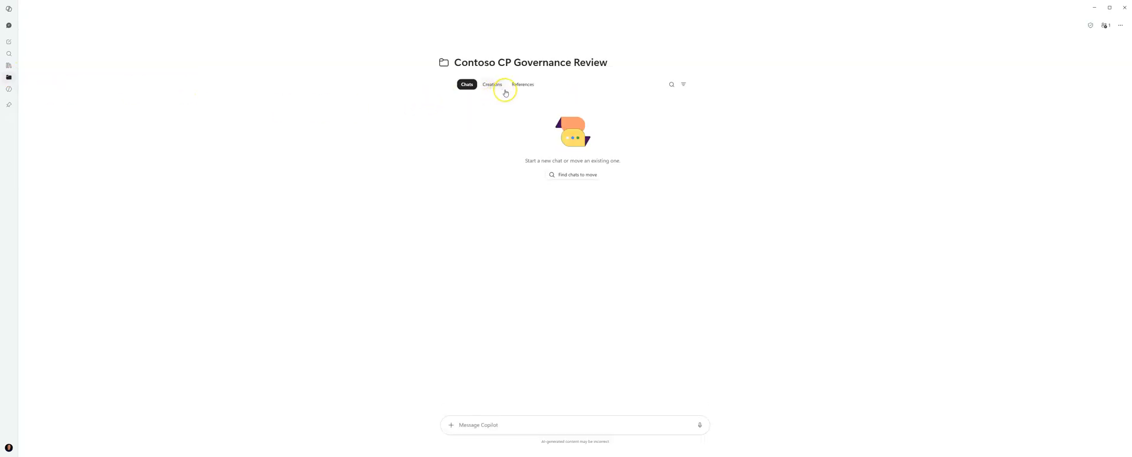
left_click(491, 86)
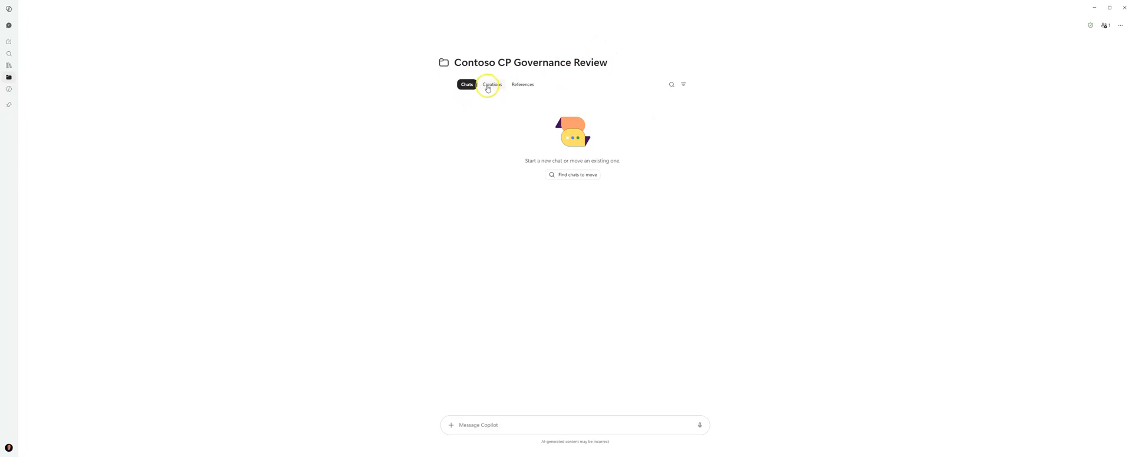
left_click(530, 90)
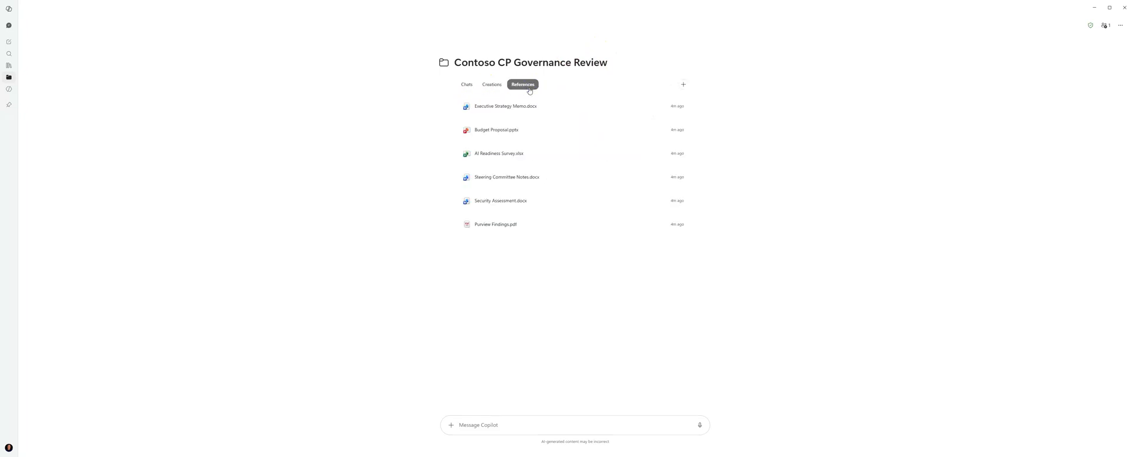
left_click(491, 85)
left_click(475, 86)
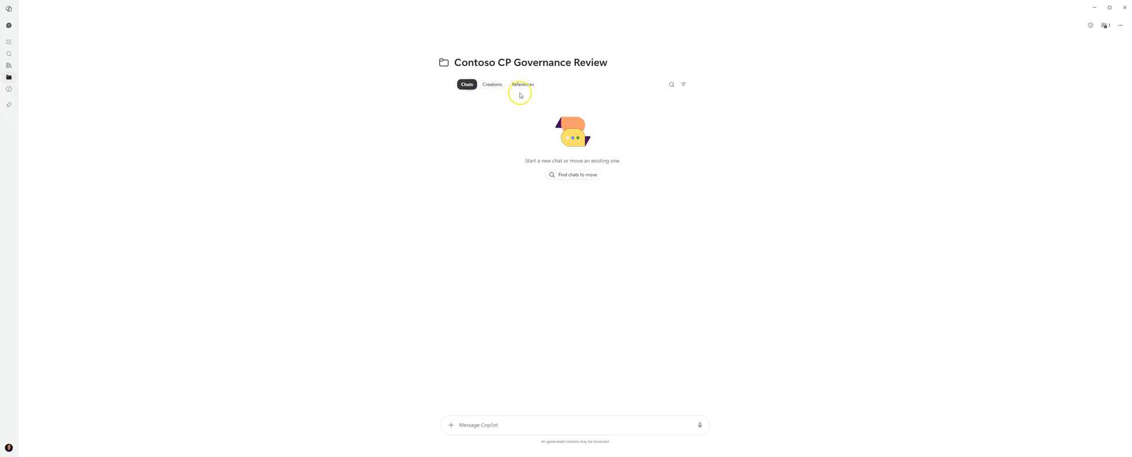
left_click(529, 86)
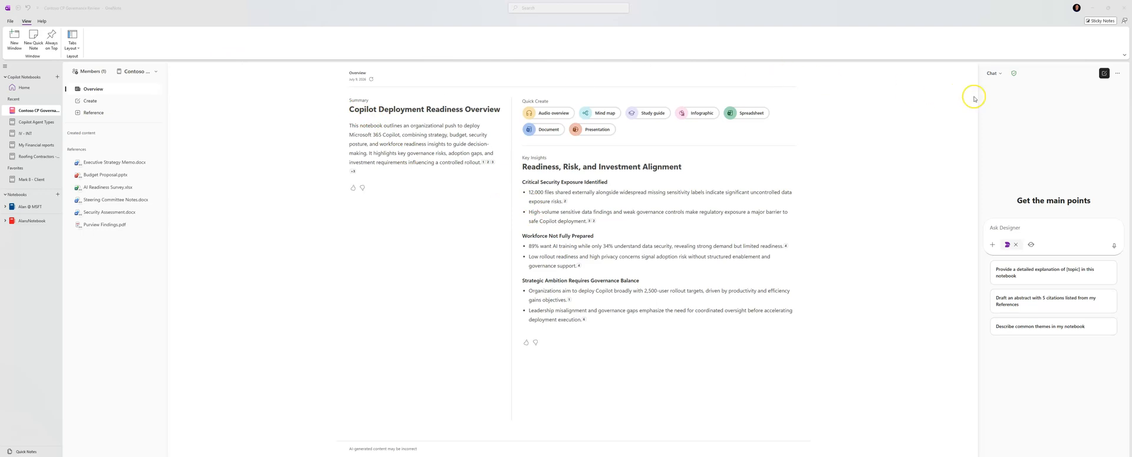
Check the notebook's list of chats in OneNote and switch back to the Microsoft 365 Copilot app
left_click(996, 73)
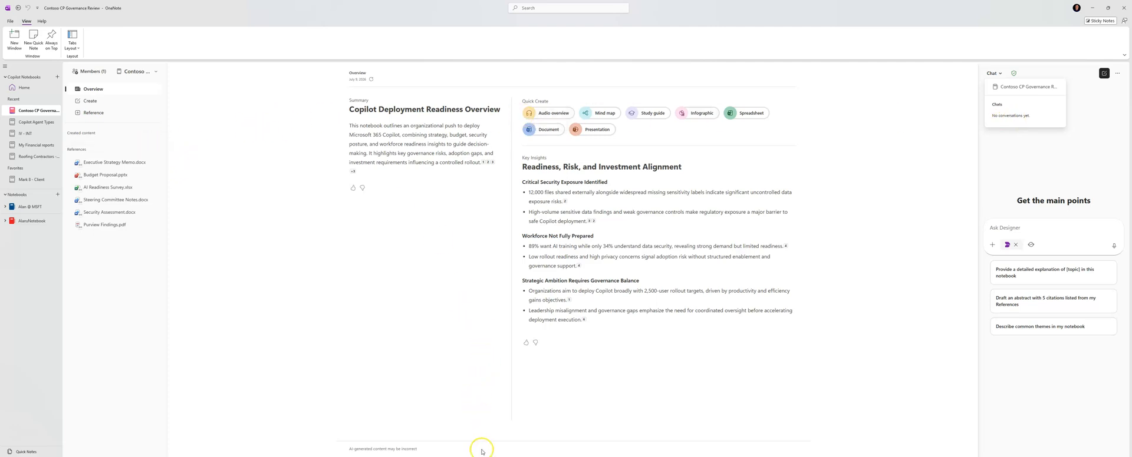
mouse_move(481, 456)
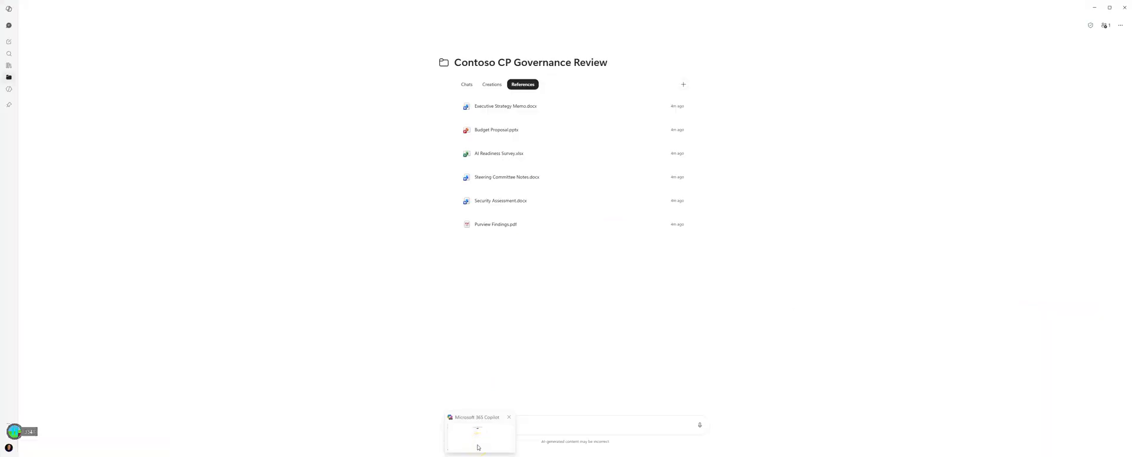
left_click(479, 442)
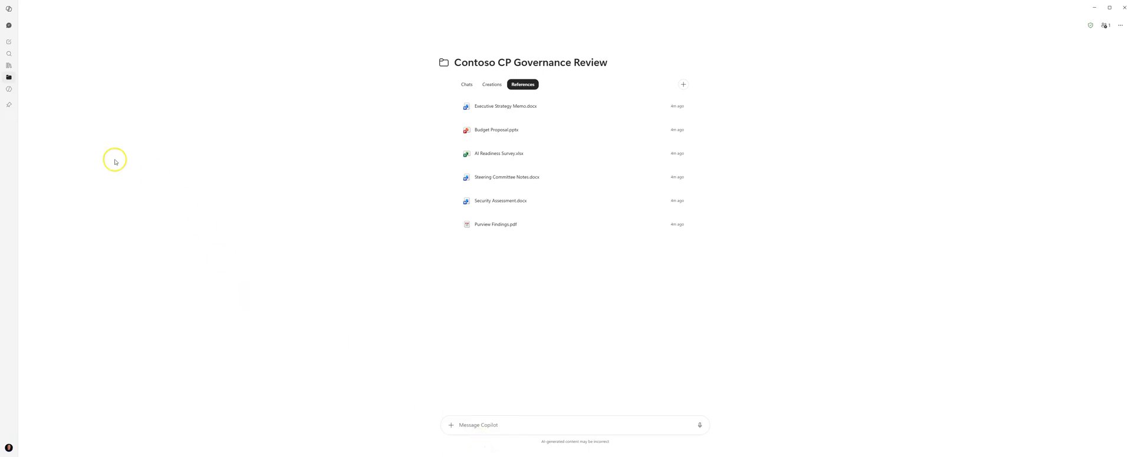
Go to a new Copilot chat with the navigation sidebar expanded and show the history of earlier chats
left_click(9, 27)
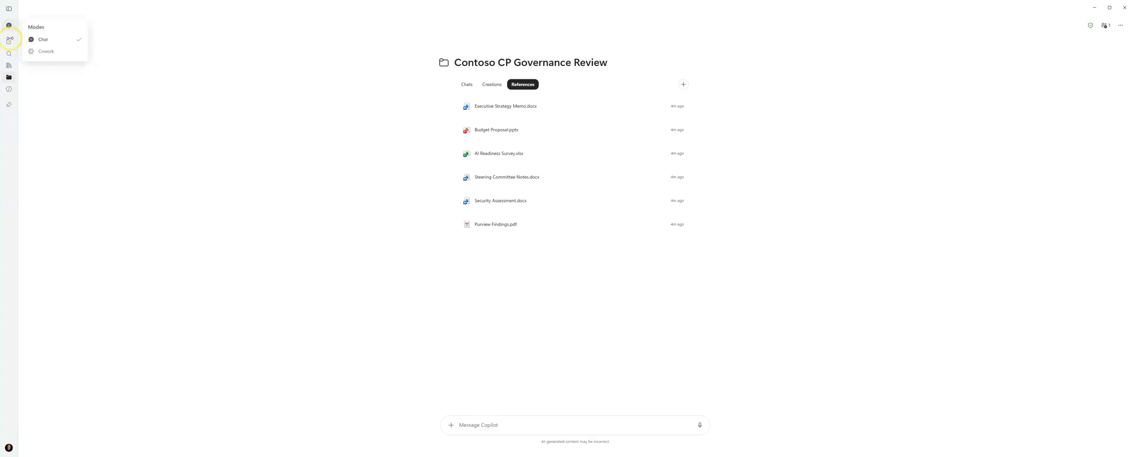
left_click(9, 8)
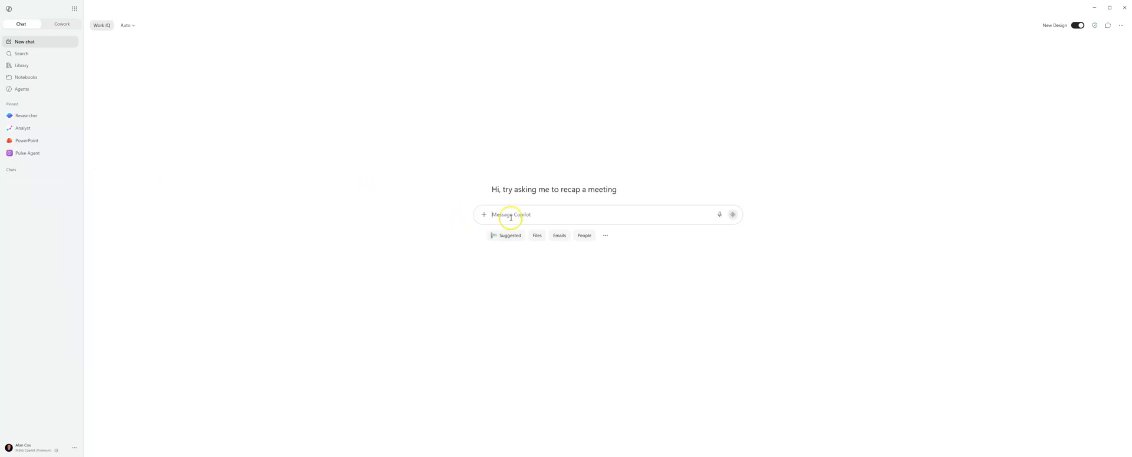
left_click(553, 218)
left_click(71, 172)
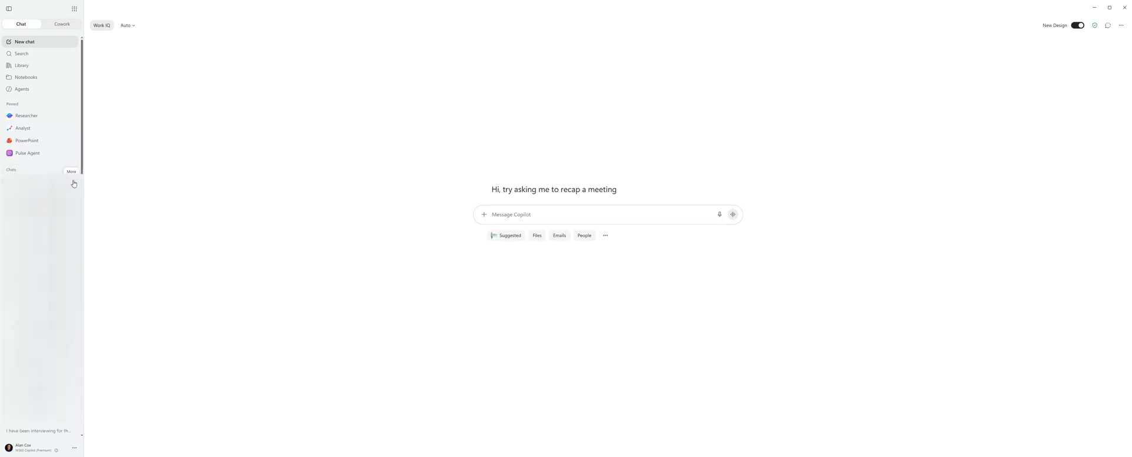
Move the Demo Script Opening Question chat from the chat history into the Contoso CP Governance Review notebook
left_click(72, 182)
left_click(105, 202)
left_click(501, 212)
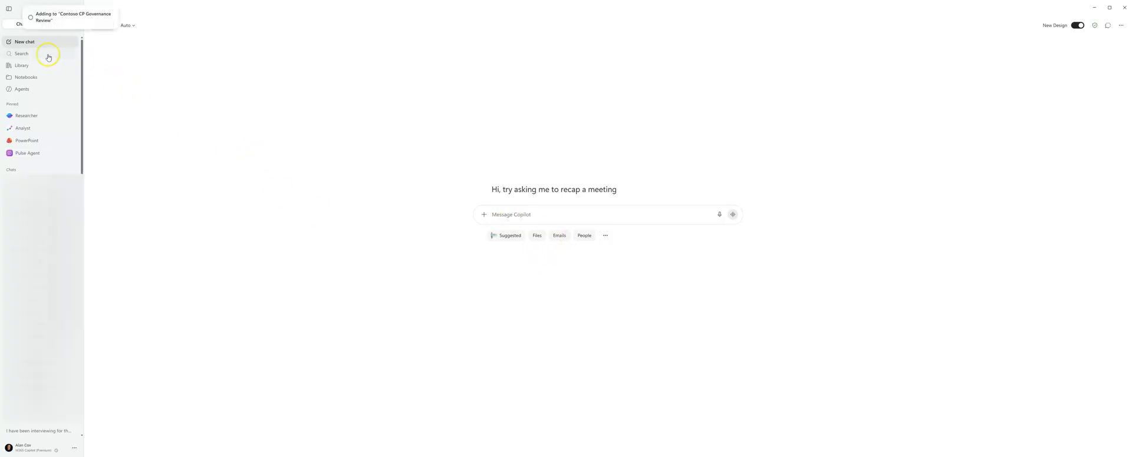
Open the Contoso CP Governance Review notebook to view its chats and collapse the chat history in the sidebar
left_click(28, 79)
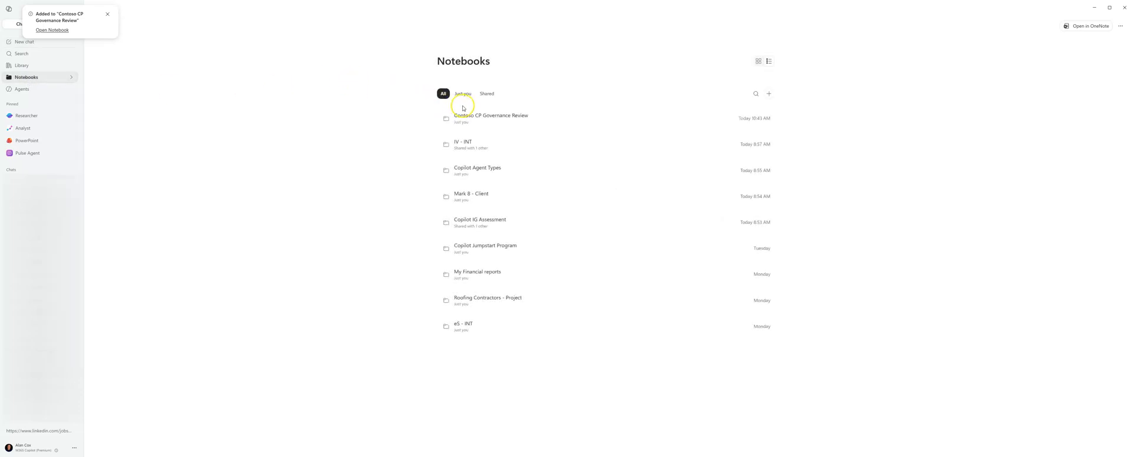
left_click(528, 129)
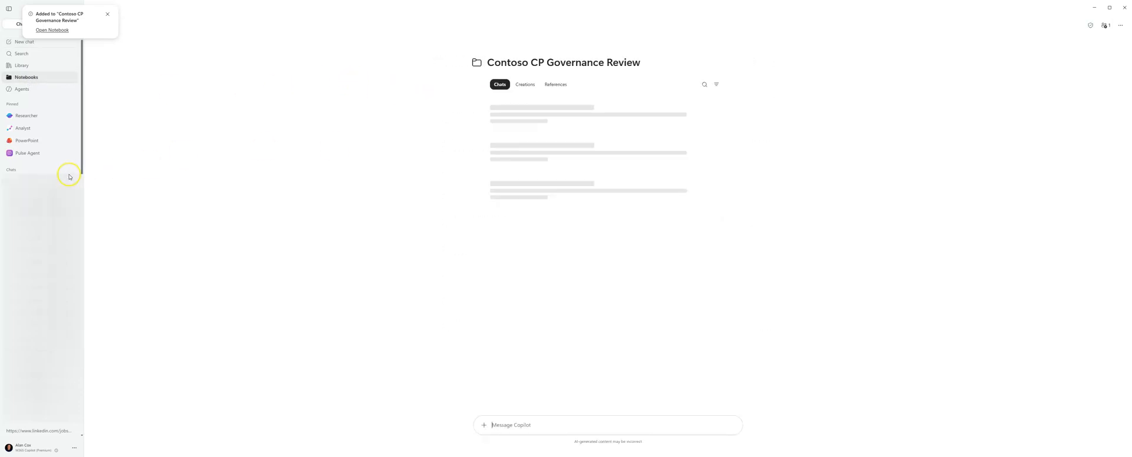
left_click(71, 173)
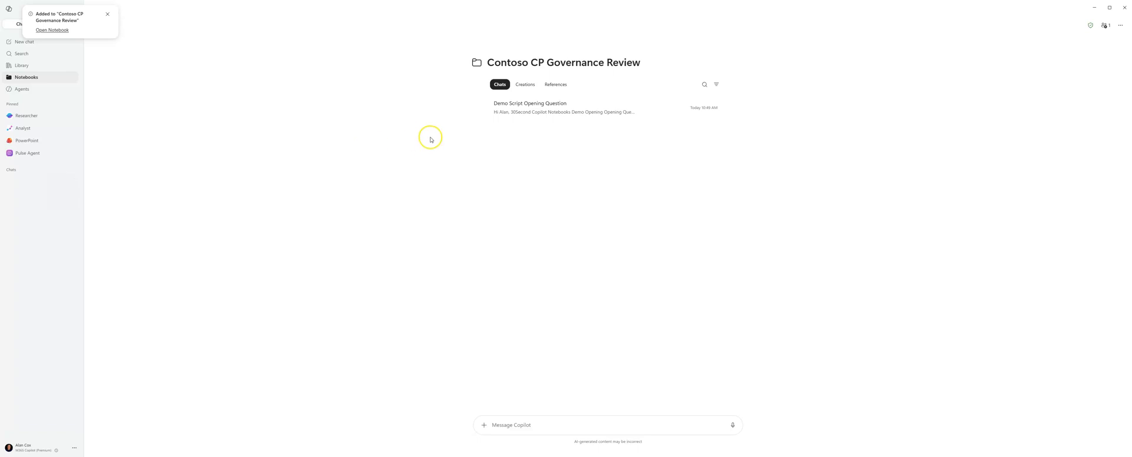
Remove the Demo Script Opening Question chat from the notebook
left_click(712, 108)
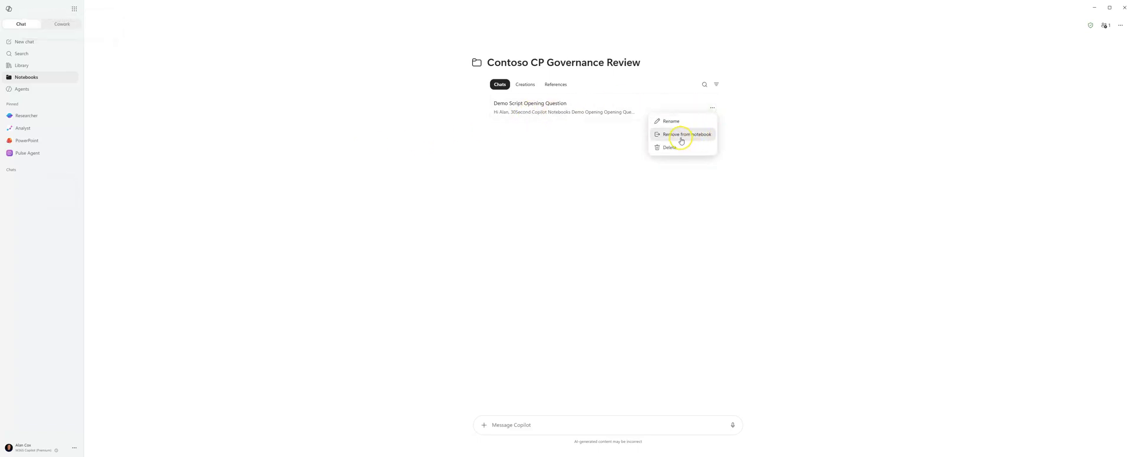
left_click(676, 135)
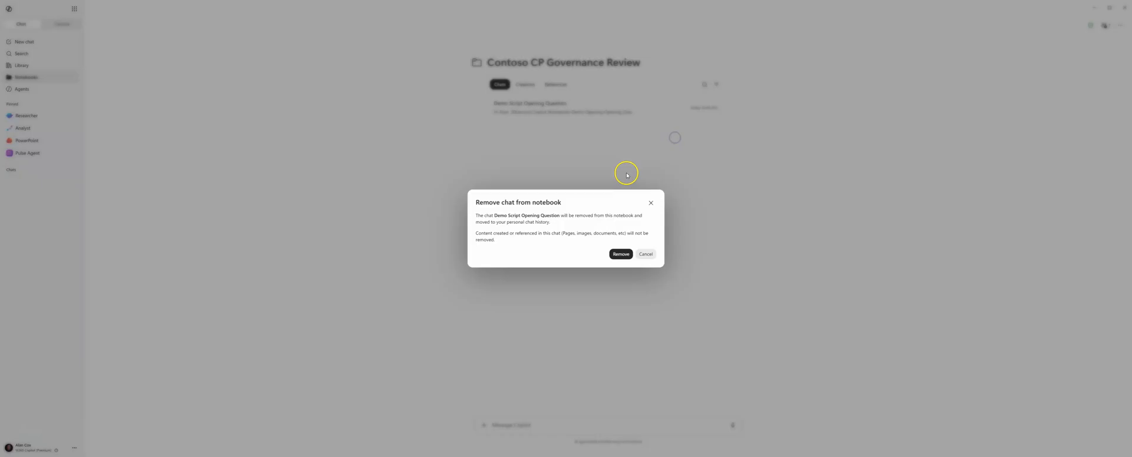
left_click(619, 254)
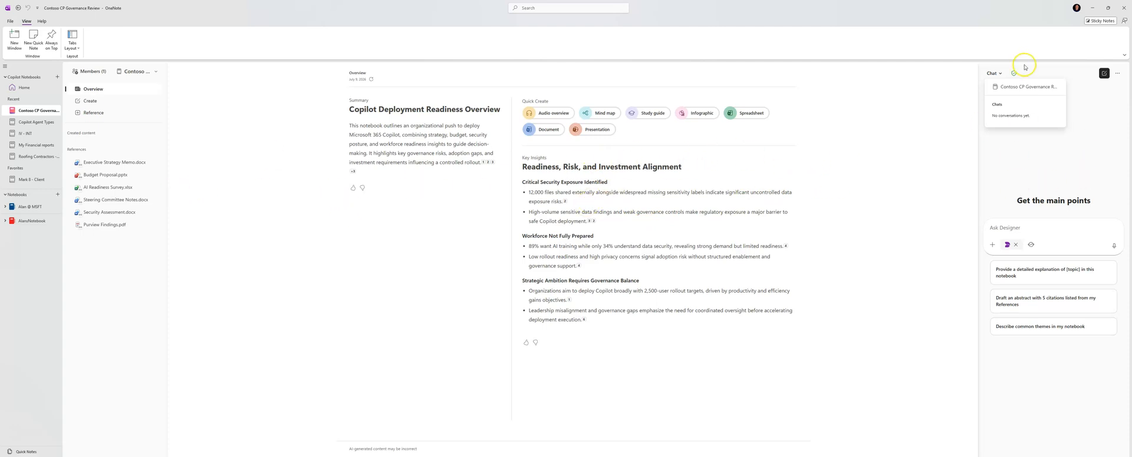
Start a new chat in the notebook and ask Copilot "What is this project about?"
left_click(1040, 156)
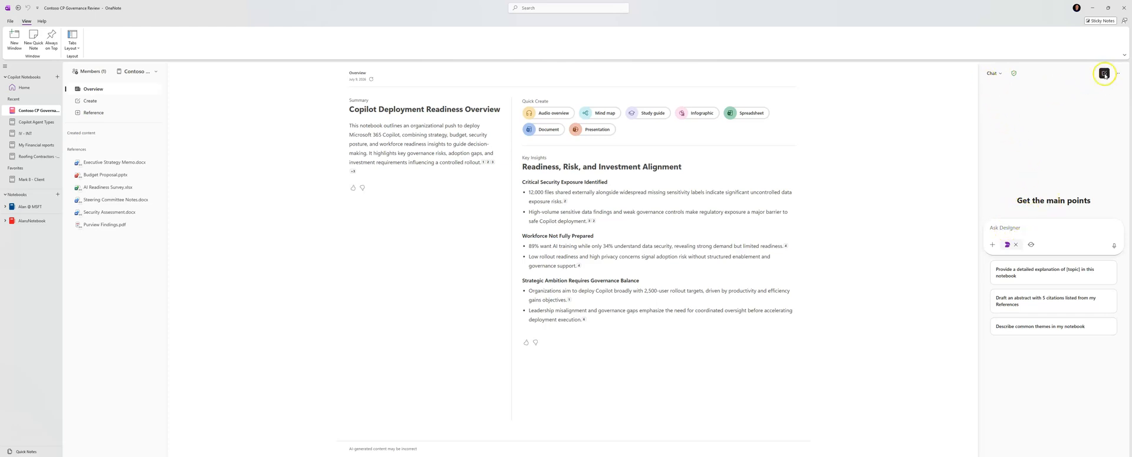
left_click(1104, 75)
key("super+v")
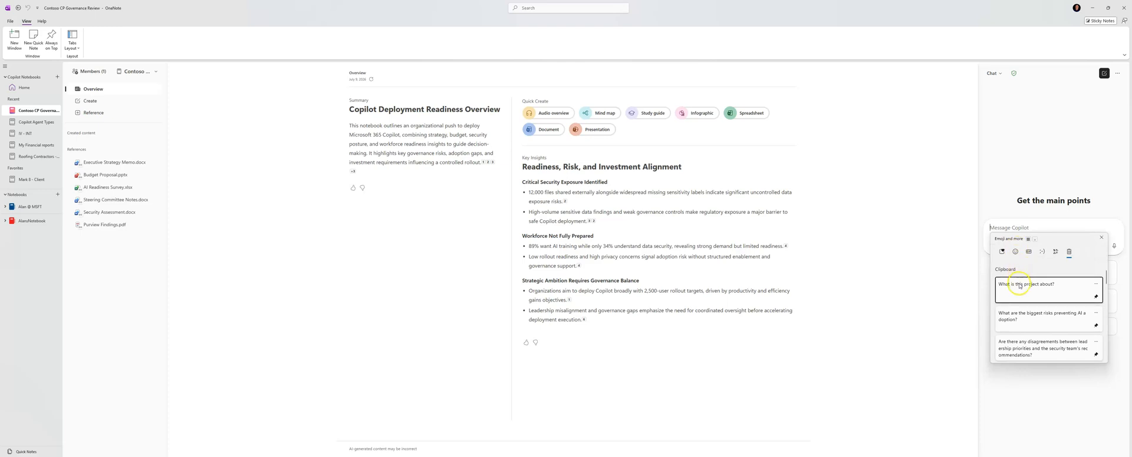
left_click(1020, 287)
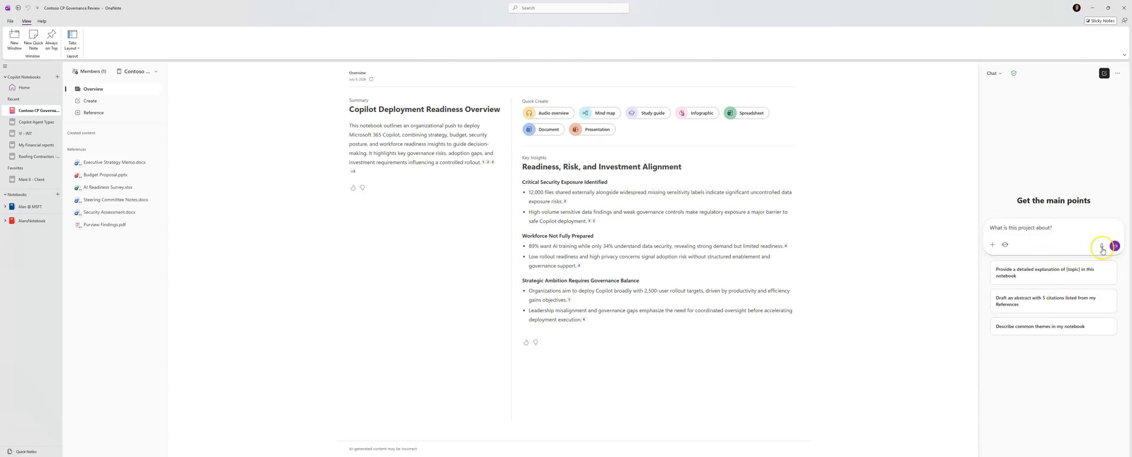
key("Return")
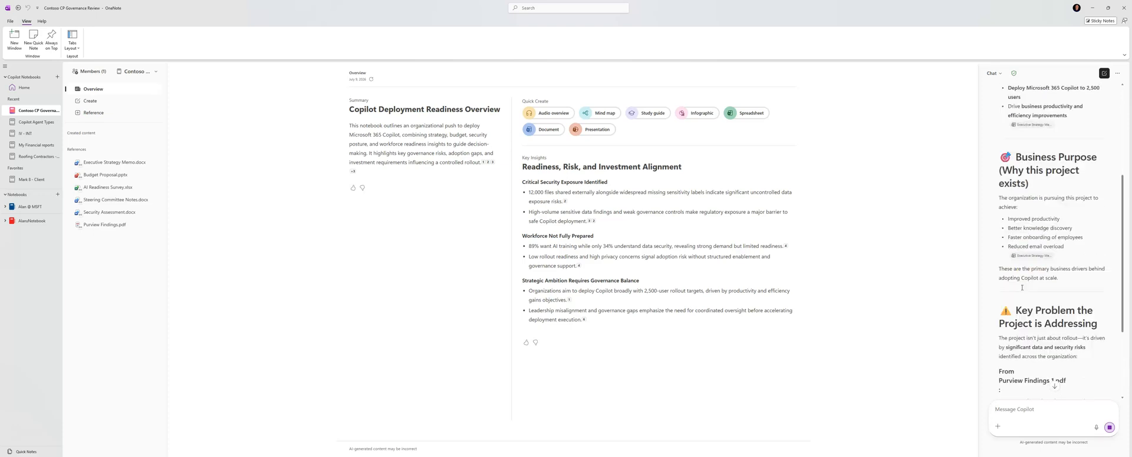
Examine the start of Copilot's project answer and check the notebook's list of chats
scroll(1022, 236, "up", 15)
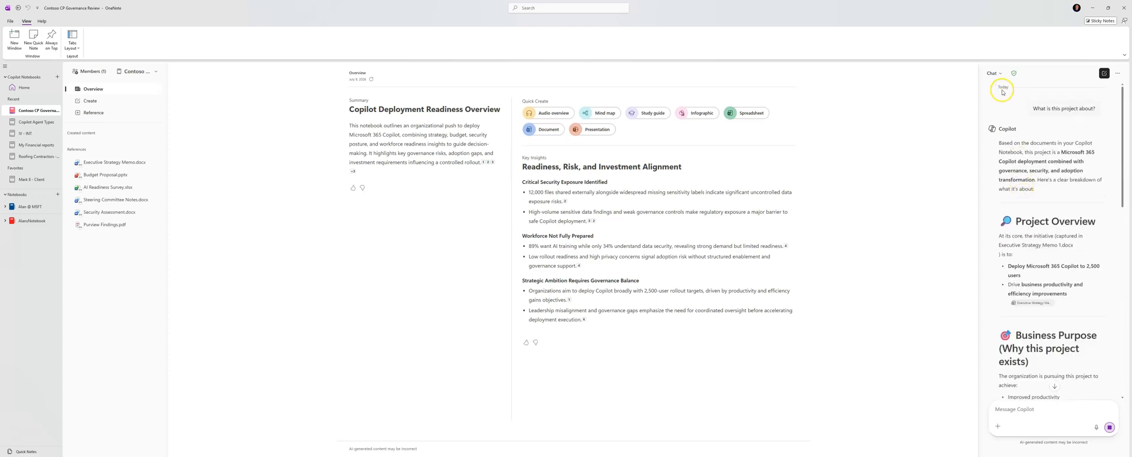
left_click(1000, 74)
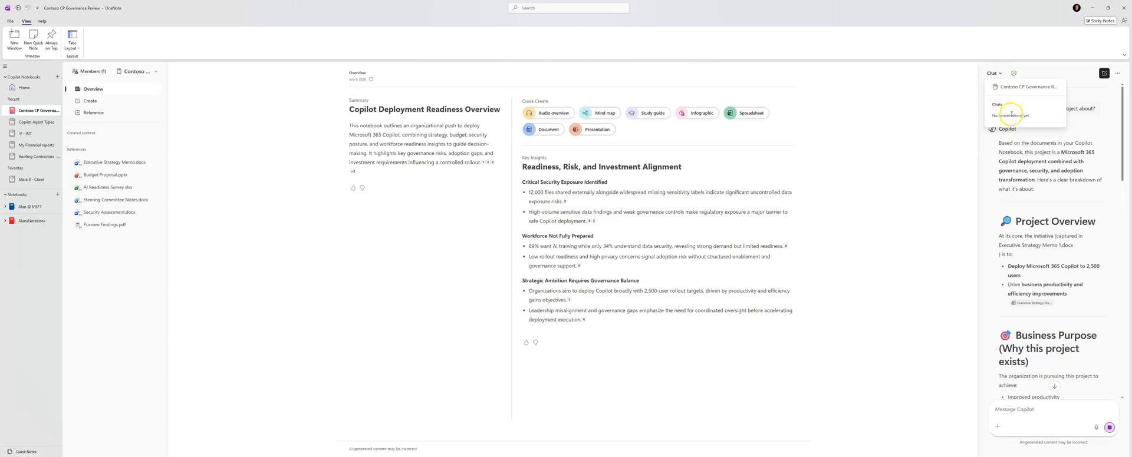
left_click(1080, 92)
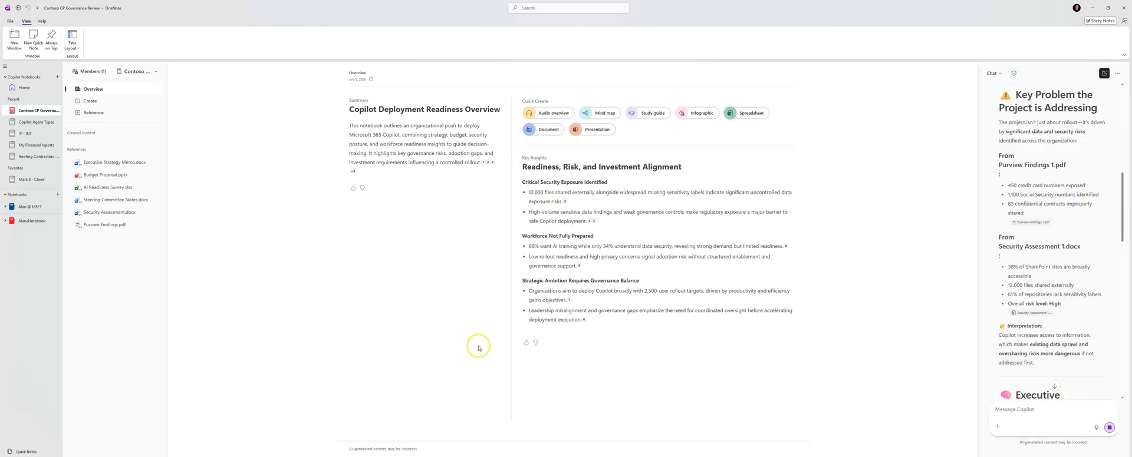
Switch to Microsoft 365 Copilot and reopen the Contoso CP Governance Review notebook to check its chats
left_click(479, 456)
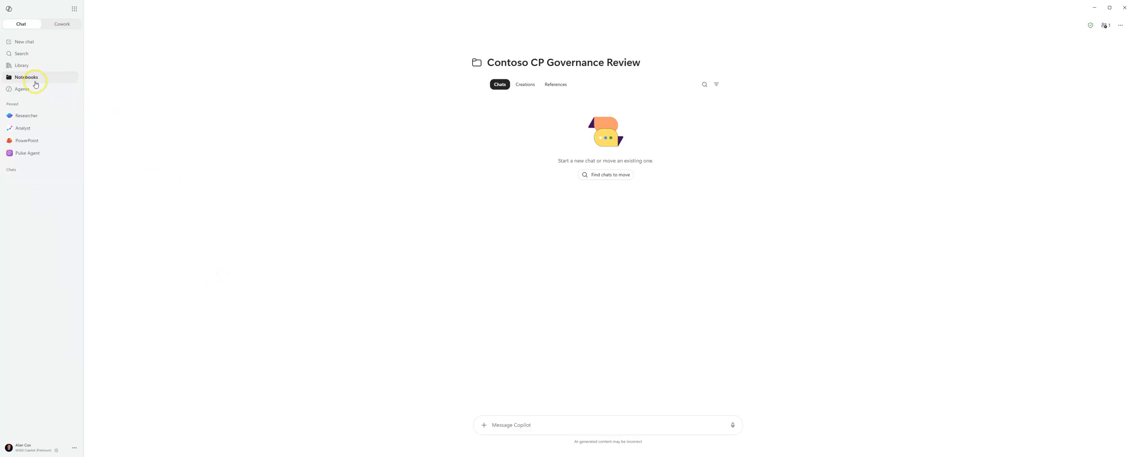
left_click(27, 43)
left_click(30, 82)
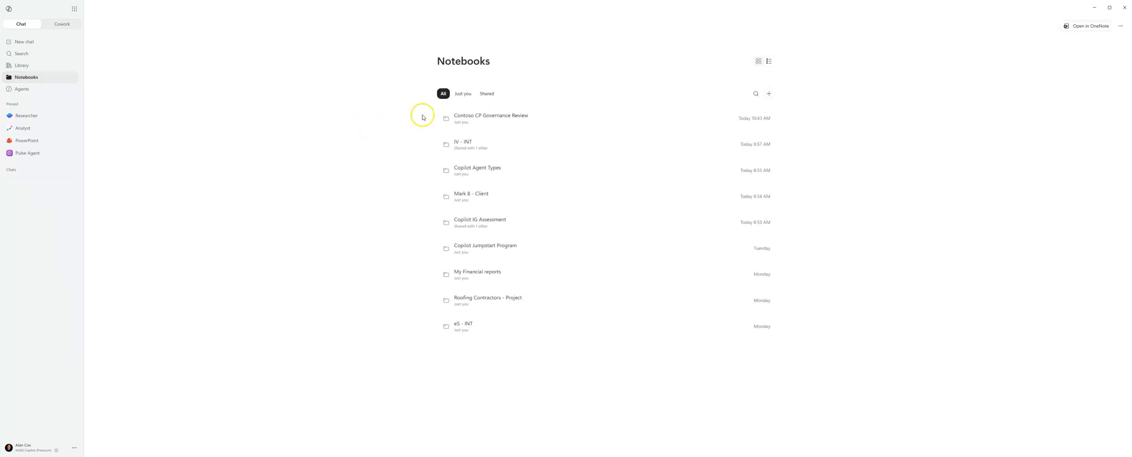
left_click(504, 125)
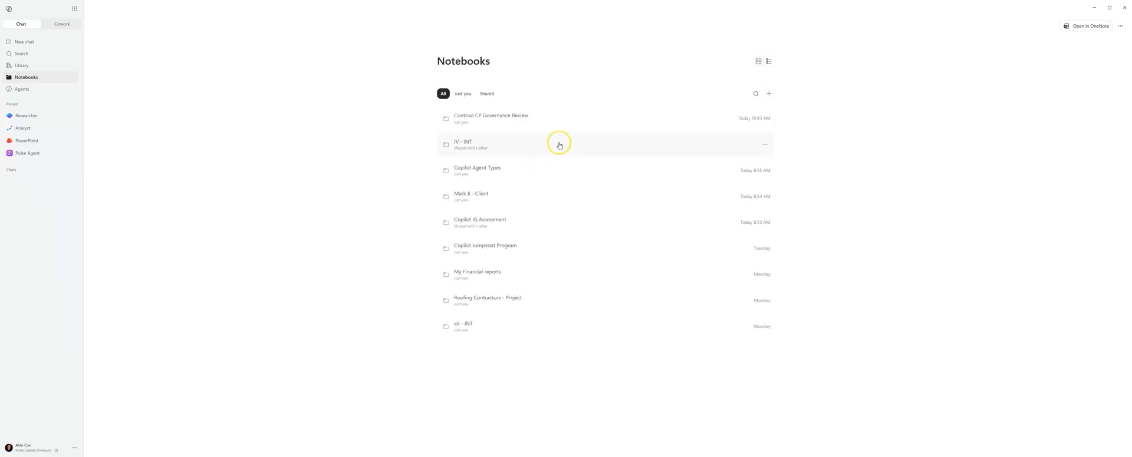
left_click(516, 120)
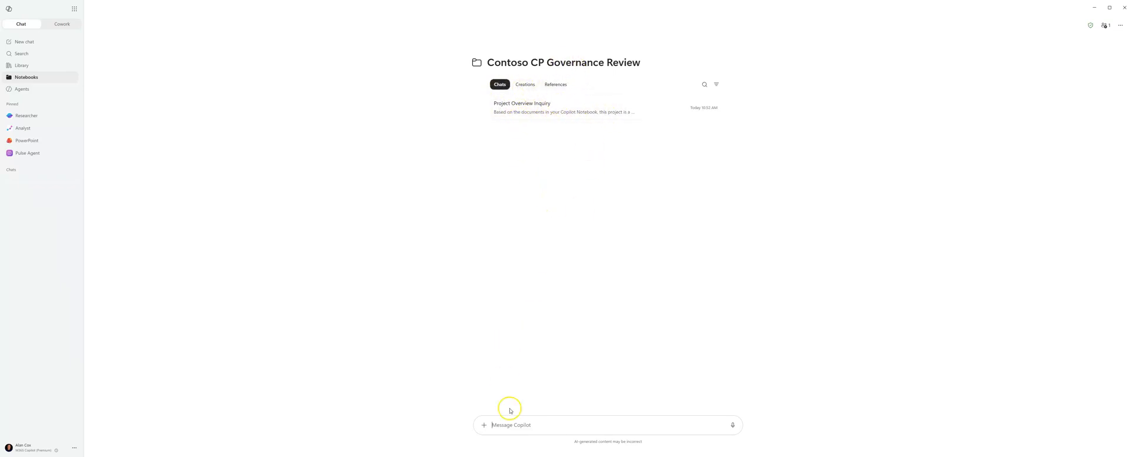
Switch back to OneNote, examine the end of the project answer and check the notebook's chat list
left_click(757, 427)
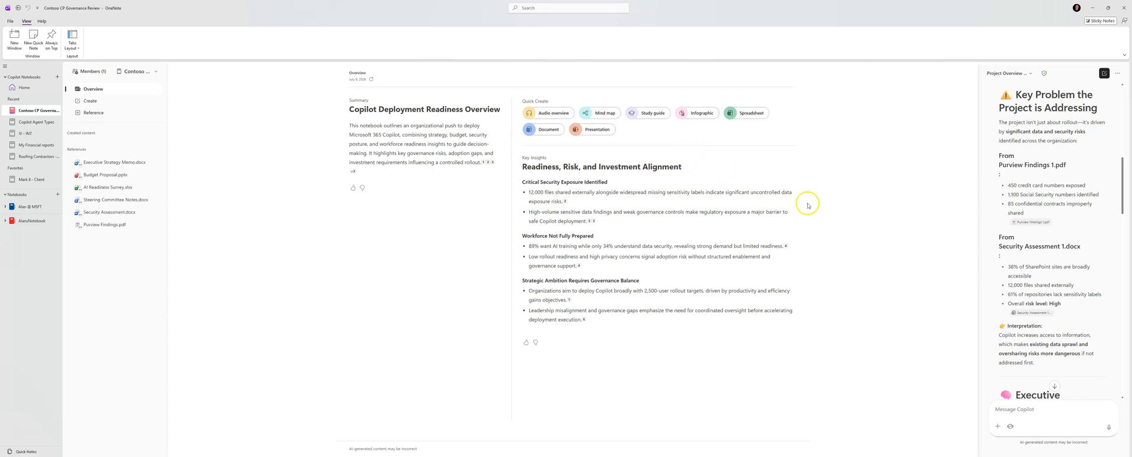
scroll(1019, 156, "down", 15)
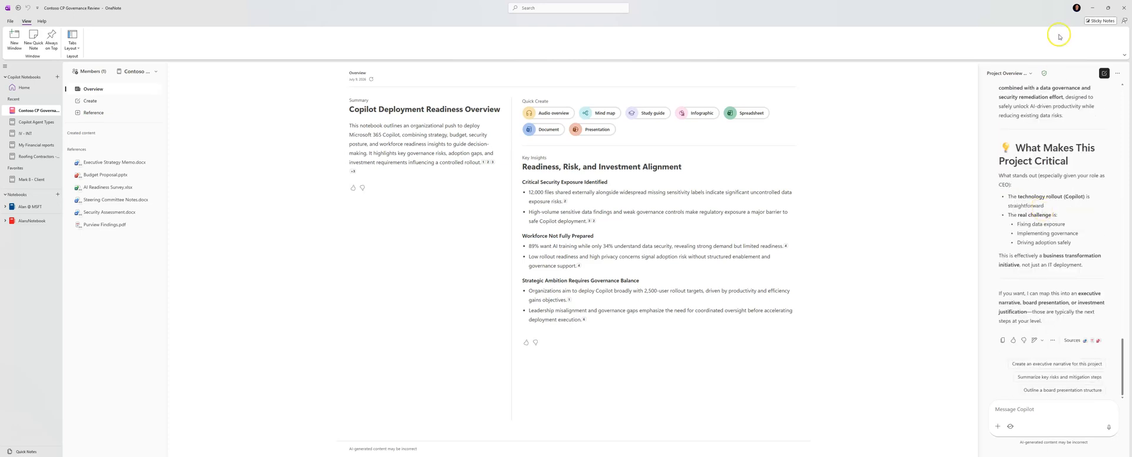
left_click(1033, 73)
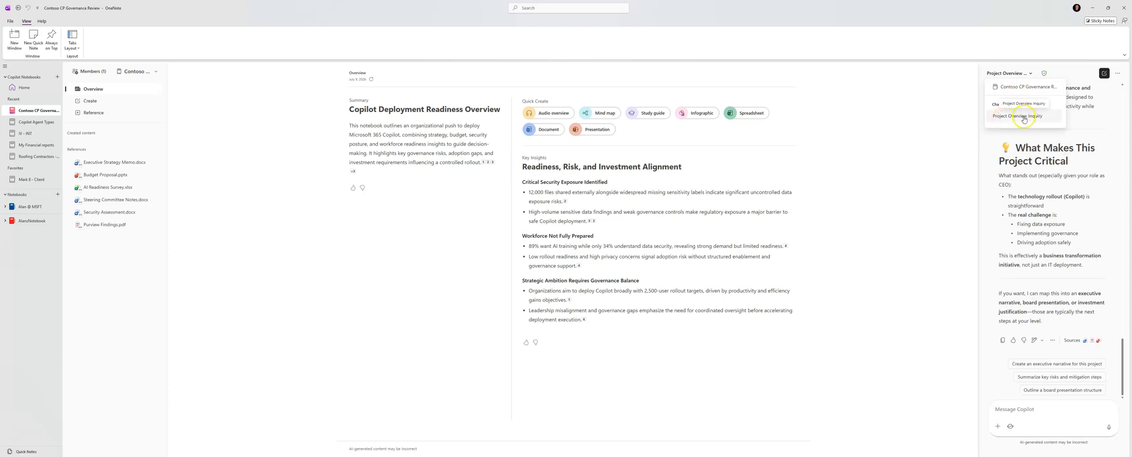
left_click(1069, 83)
Ask Copilot in the Project Overview Inquiry chat to "Create a 5-minute executive briefing based on all notebook content."
left_click(1020, 411)
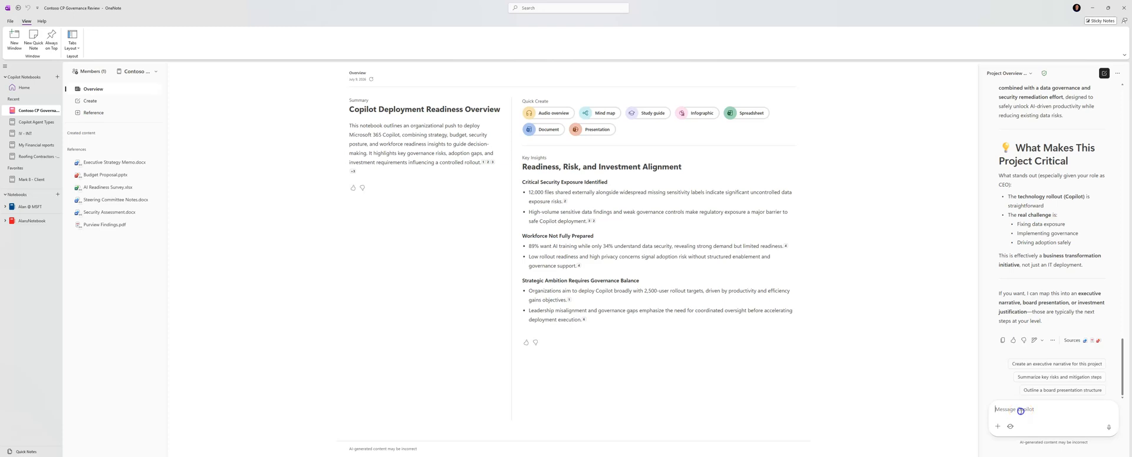
key("super+v")
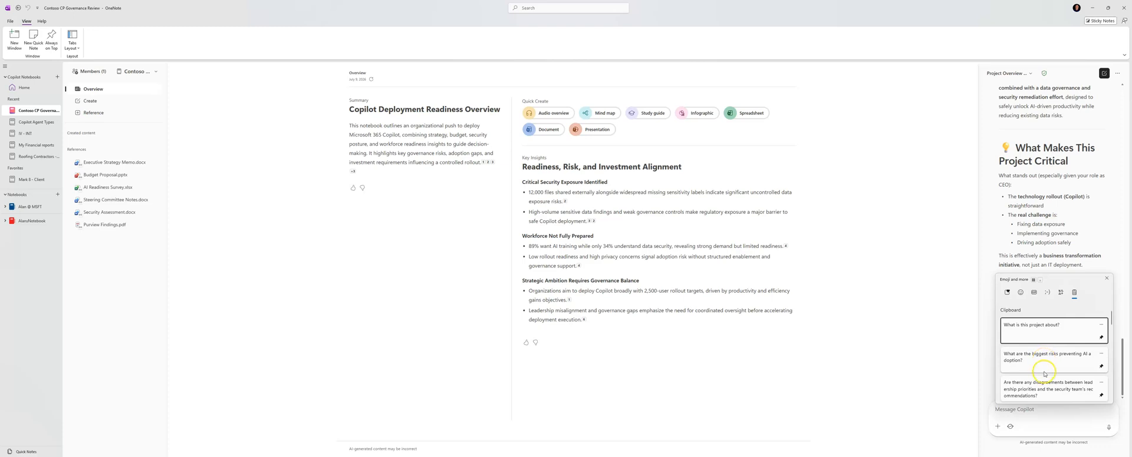
scroll(1044, 371, "down", 1)
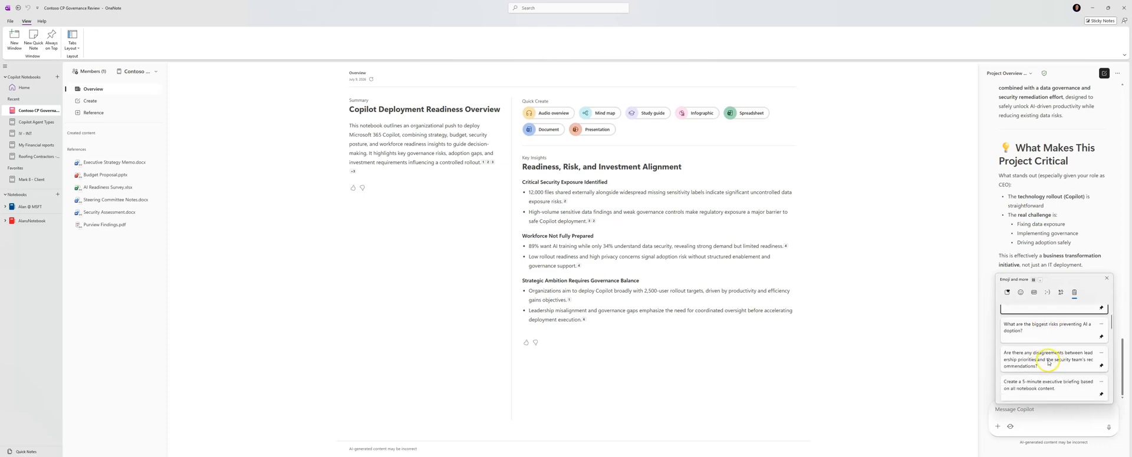
scroll(1049, 364, "down", 1)
left_click(1039, 369)
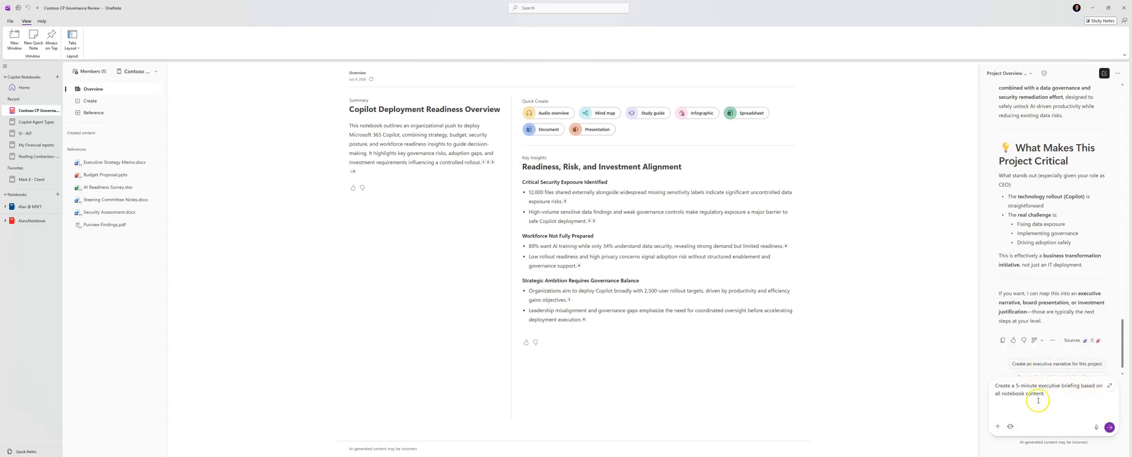
left_click(1110, 428)
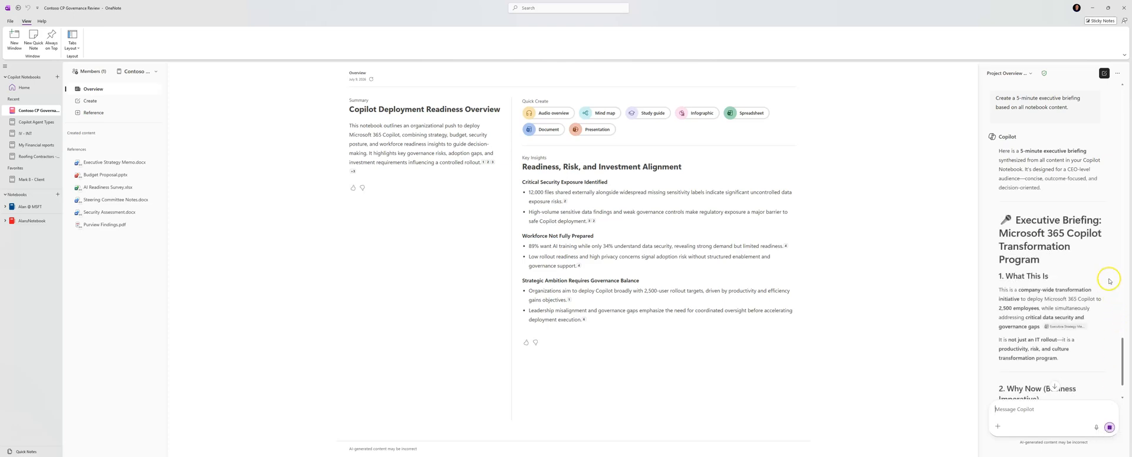
Read the executive briefing through to its end and view the notebook's options for creating content
scroll(1061, 228, "down", 3)
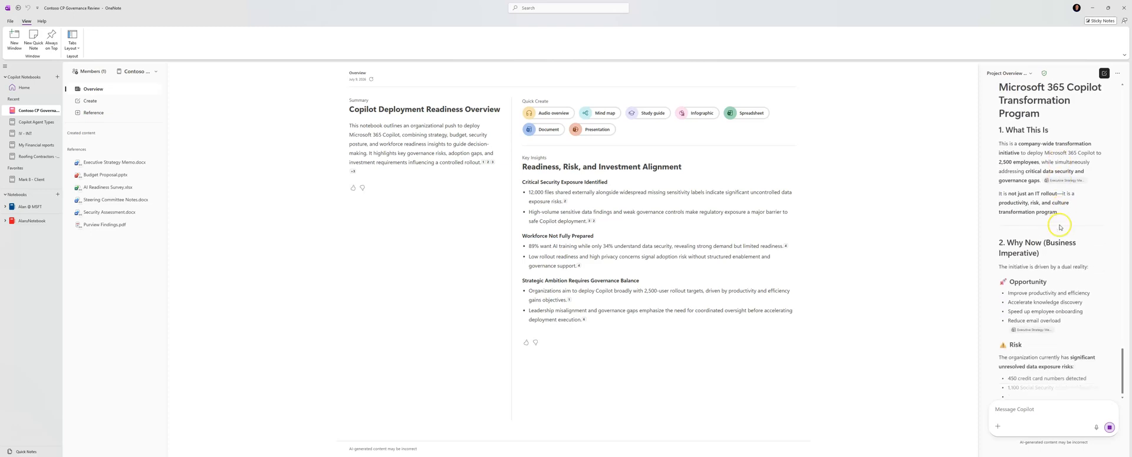
scroll(1063, 222, "down", 2)
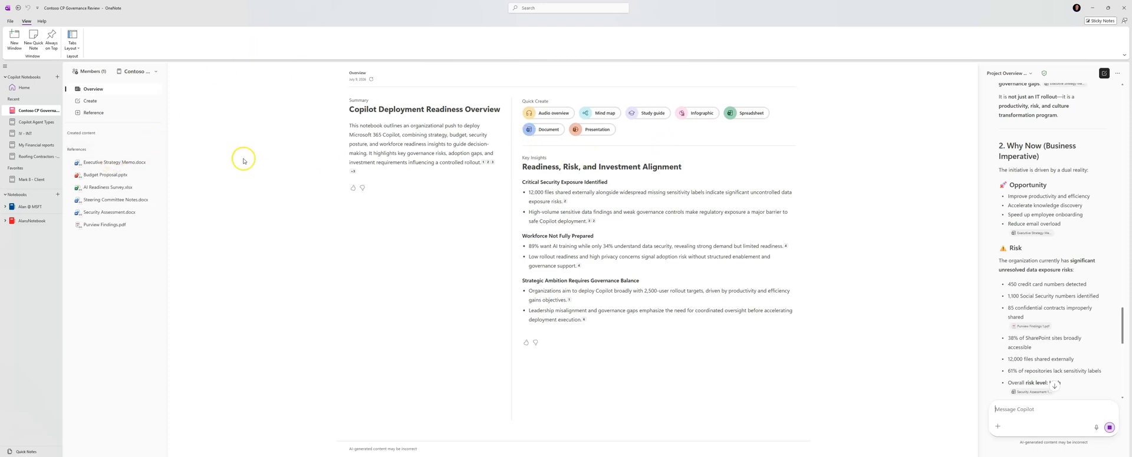
left_click(88, 102)
left_click(83, 118)
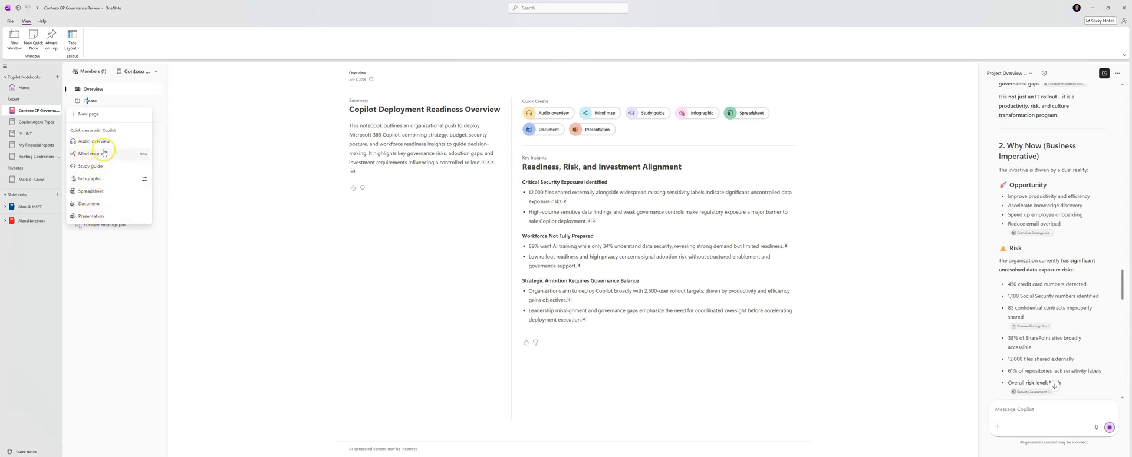
left_click(246, 136)
scroll(1073, 239, "down", 3)
scroll(1073, 239, "down", 10)
scroll(1065, 243, "down", 10)
Ask Copilot in the same chat to "Build a Microsoft Purview governance framework using the findings in this notebook."
left_click(1012, 406)
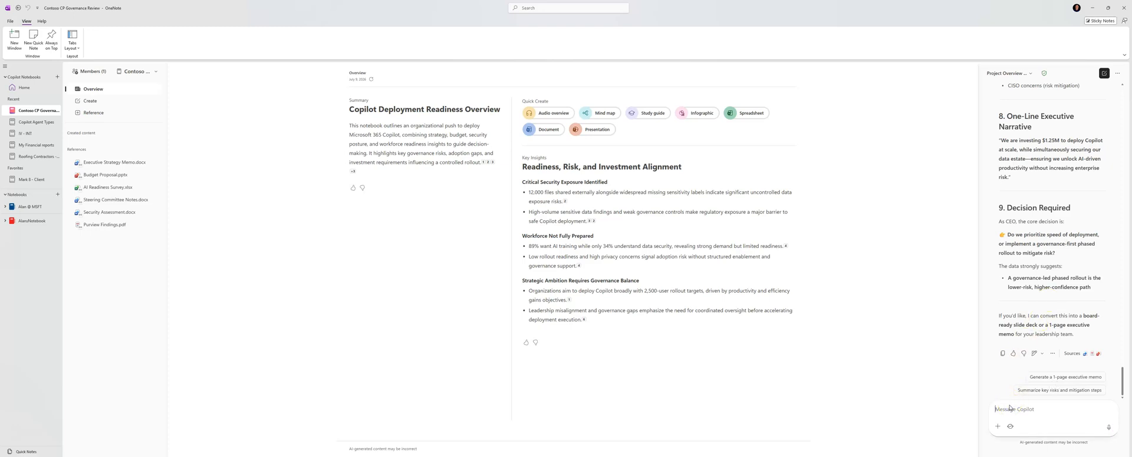
key("super+v")
scroll(1032, 364, "down", 2)
left_click(1032, 364)
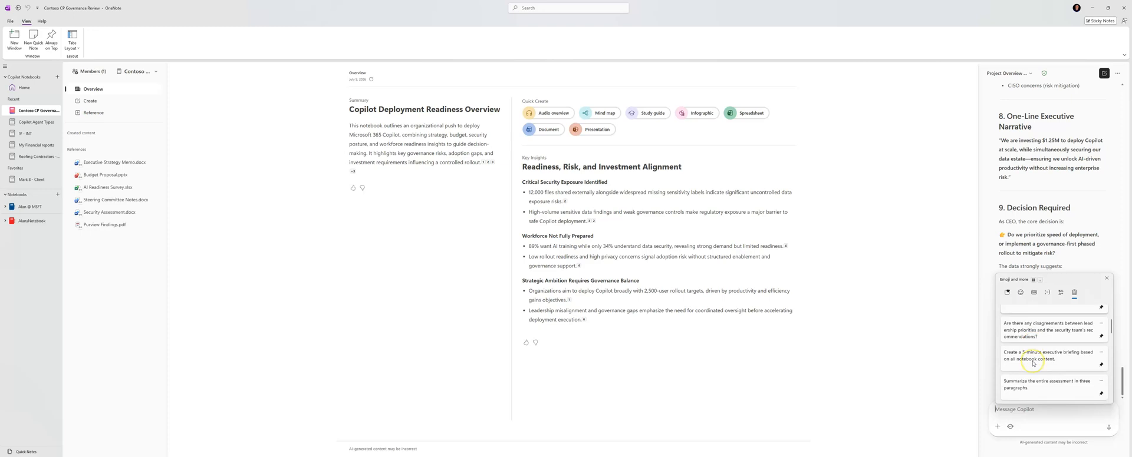
scroll(1032, 364, "down", 2)
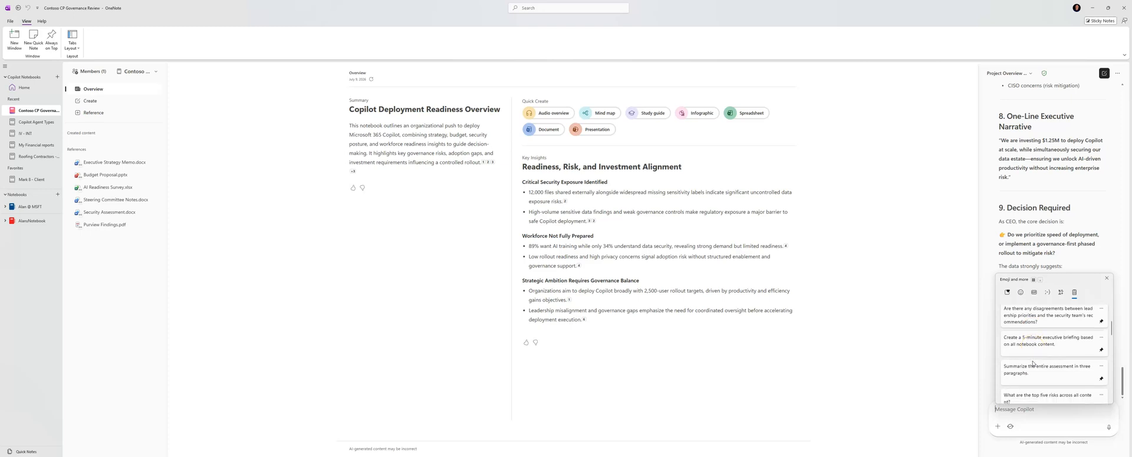
scroll(1032, 364, "down", 2)
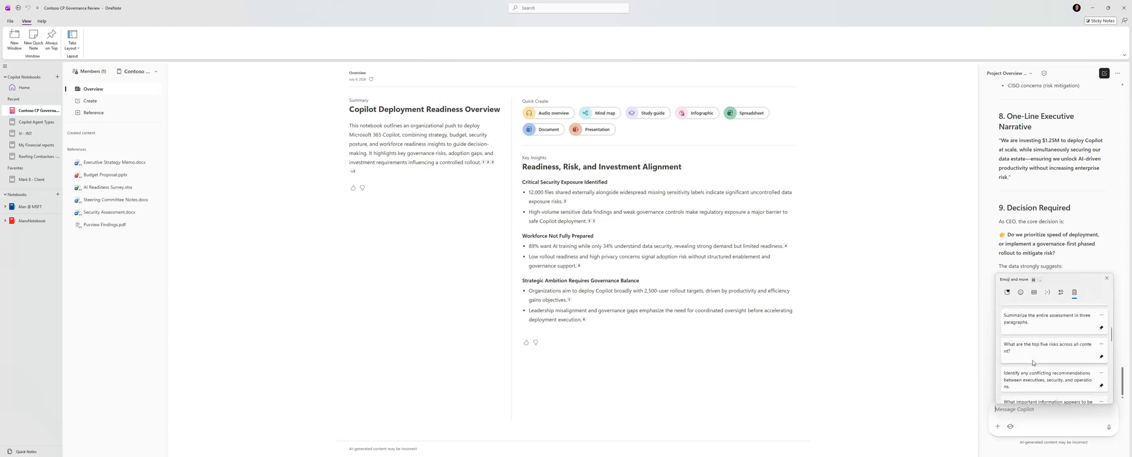
scroll(1032, 363, "down", 1)
scroll(1033, 364, "down", 1)
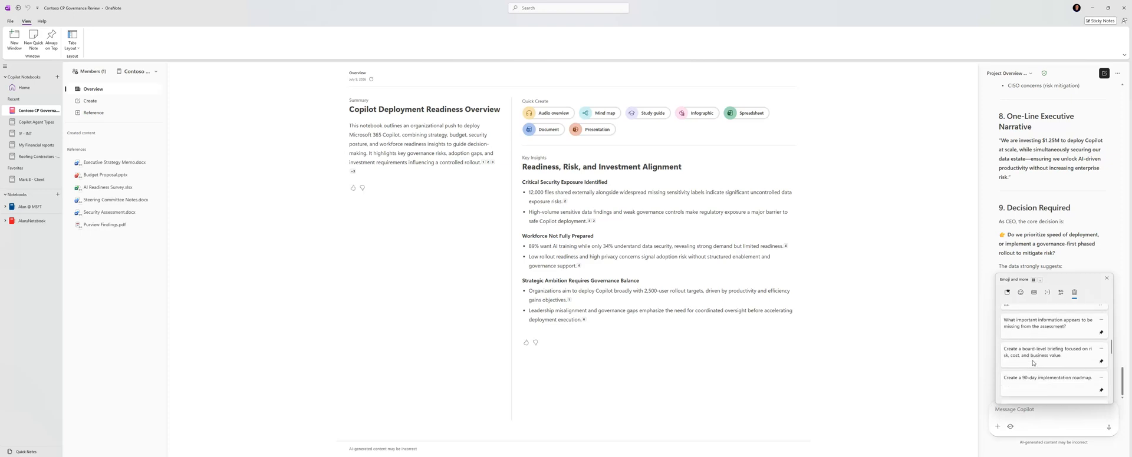
scroll(1032, 363, "down", 1)
scroll(1032, 364, "down", 1)
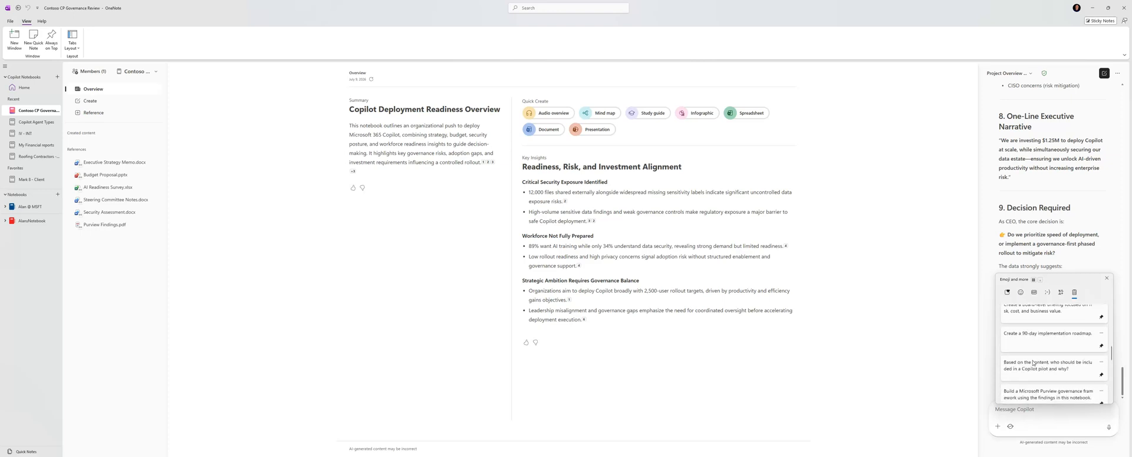
scroll(1032, 363, "down", 1)
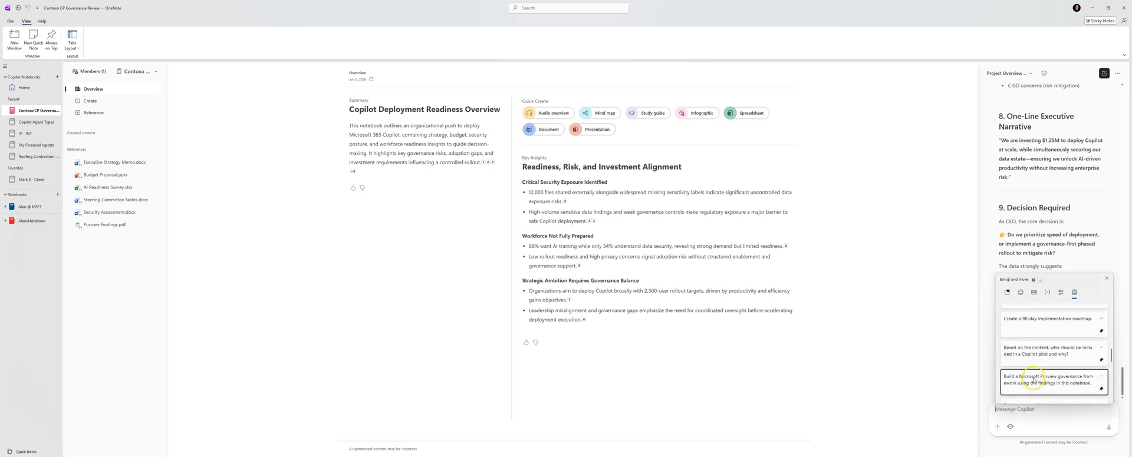
left_click(1026, 384)
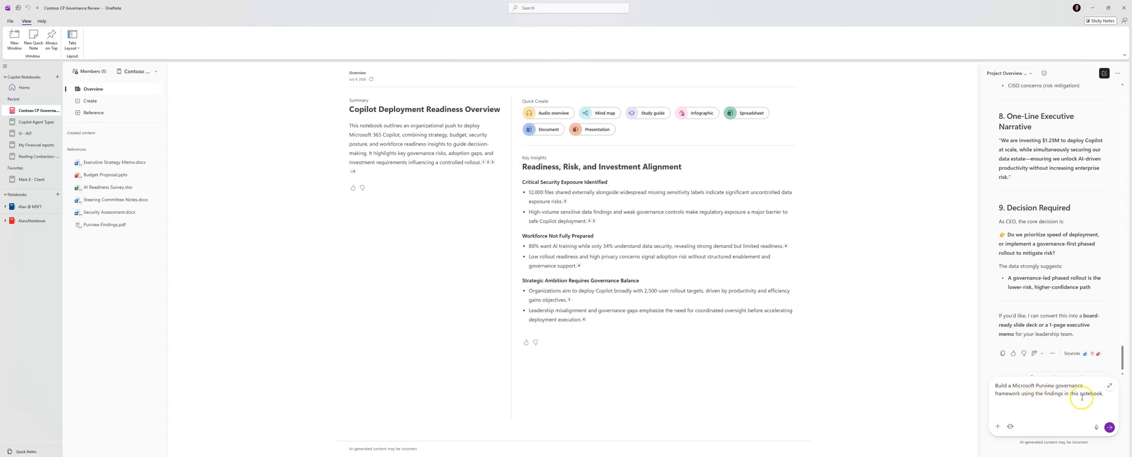
left_click(1109, 427)
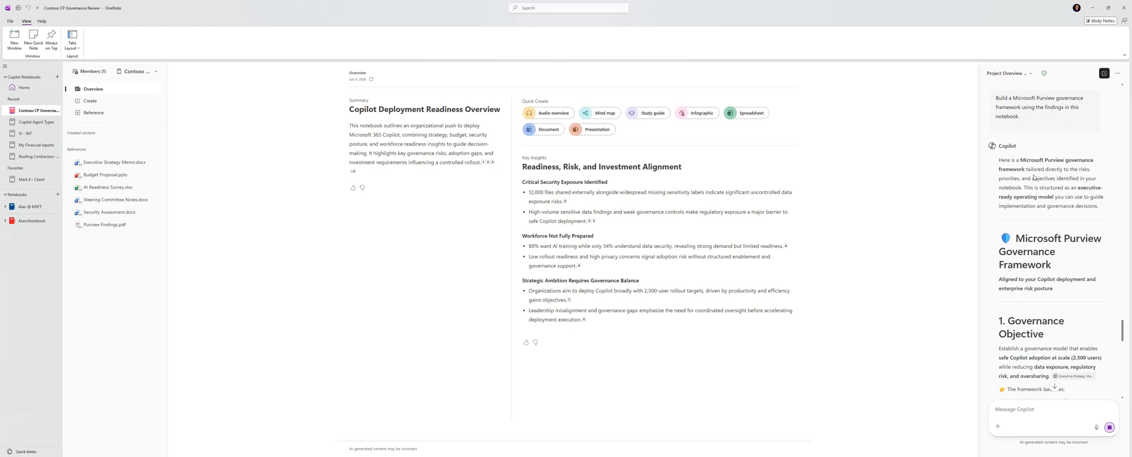
Read through the Microsoft Purview governance framework answer down to the Copilot-Specific Governance Layer section
scroll(1052, 155, "down", 10)
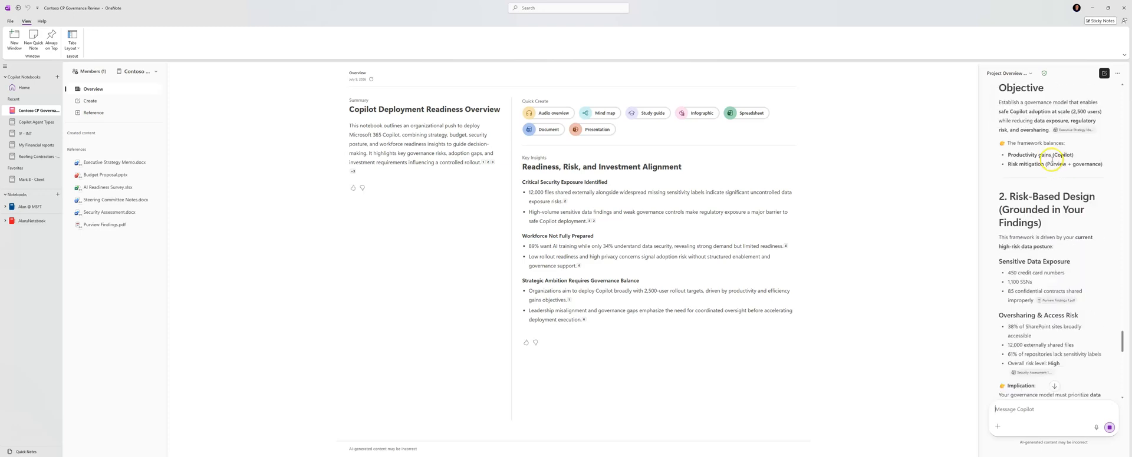
scroll(1051, 160, "down", 8)
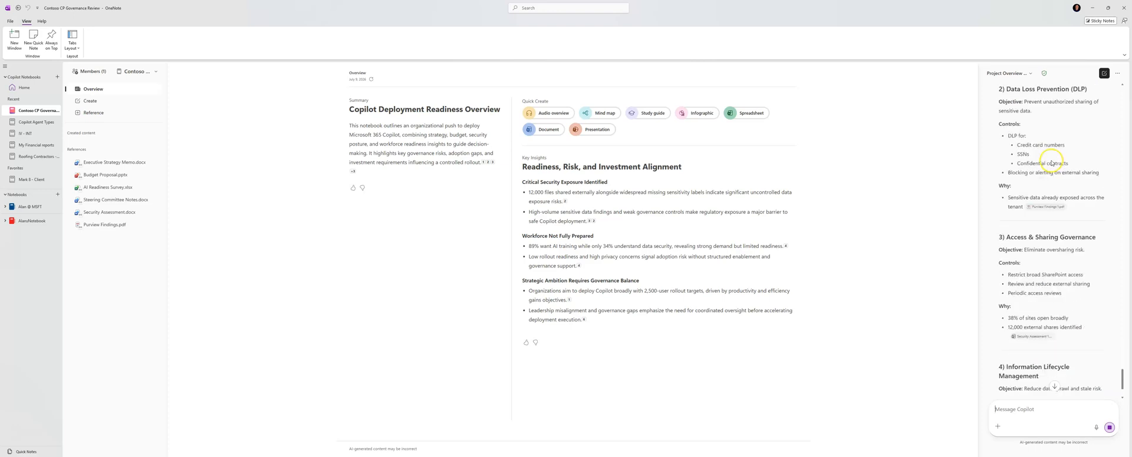
scroll(1052, 161, "down", 5)
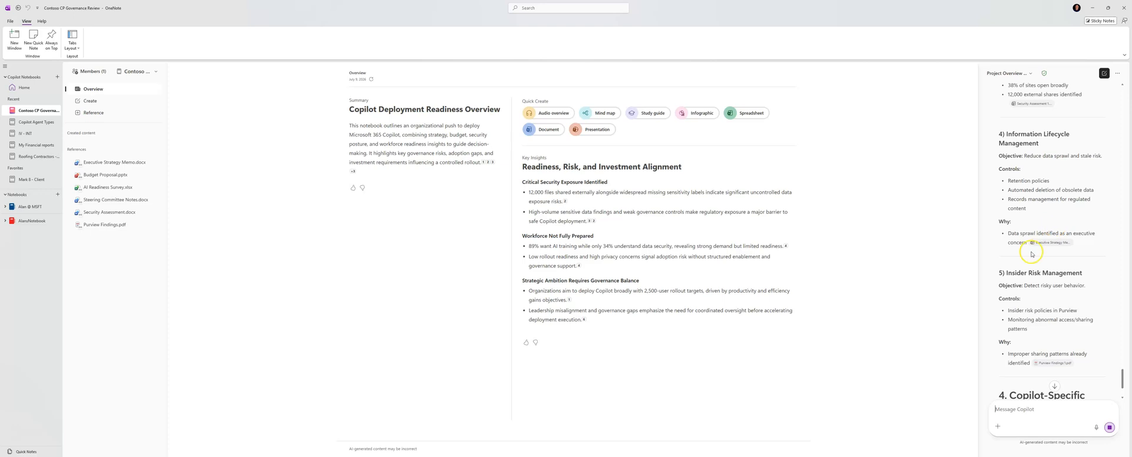
scroll(1026, 262, "down", 3)
scroll(1026, 262, "down", 4)
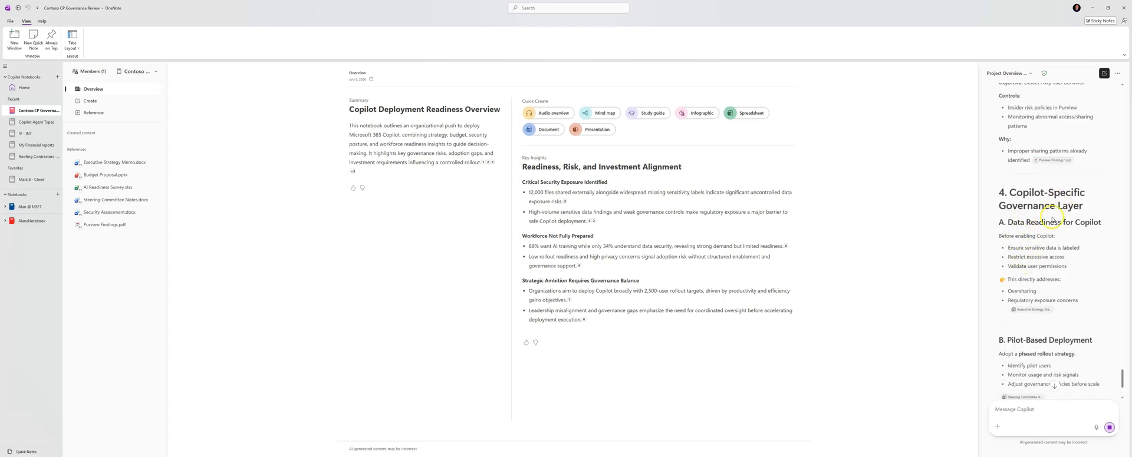
Read the rest of the Purview governance framework answer through its Executive Takeaway, and review the Investment Alignment section
scroll(1033, 223, "down", 3)
mouse_move(1030, 180)
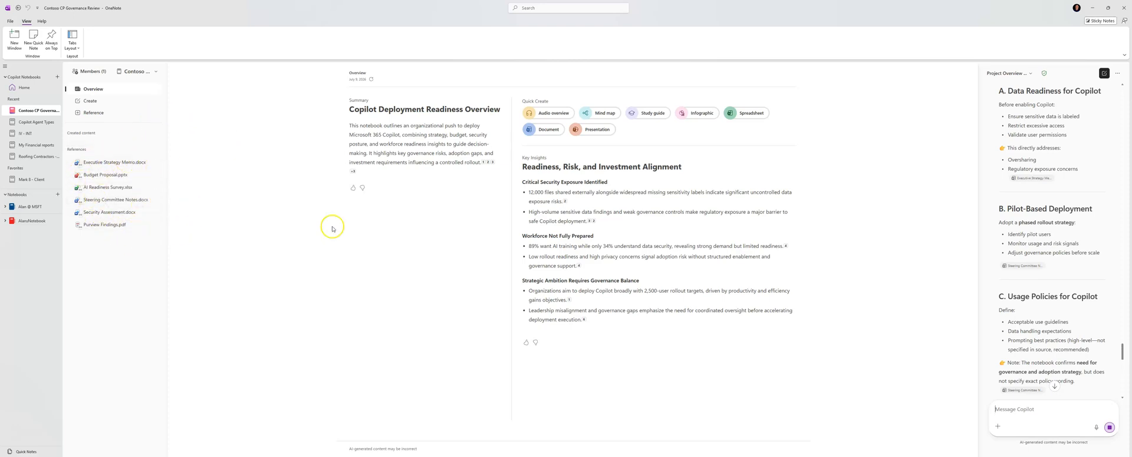
scroll(1057, 195, "down", 3)
scroll(1057, 195, "down", 10)
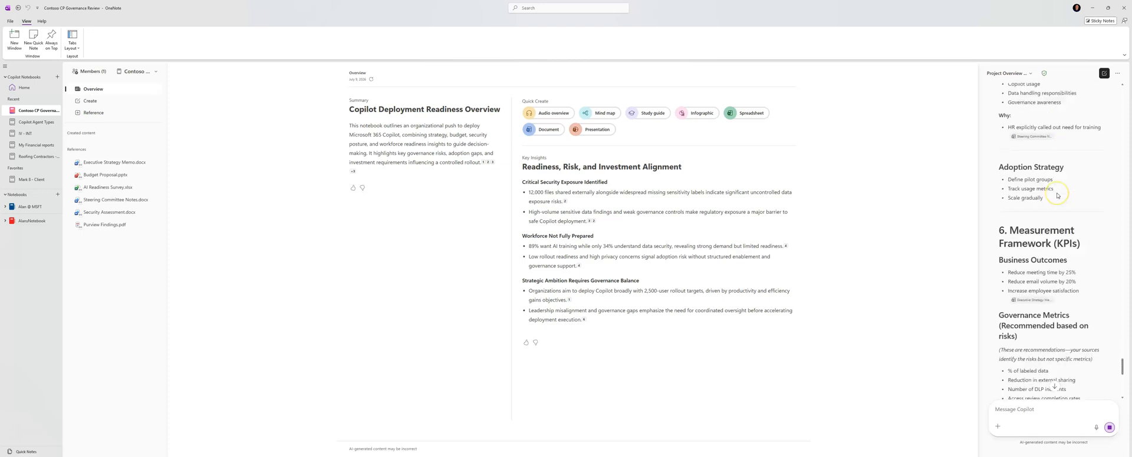
scroll(1057, 196, "down", 3)
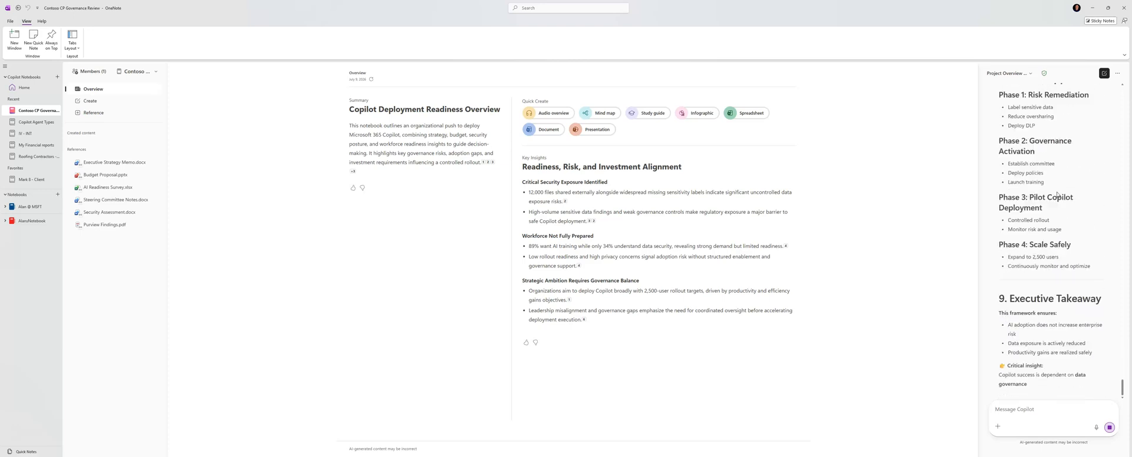
scroll(1056, 197, "down", 2)
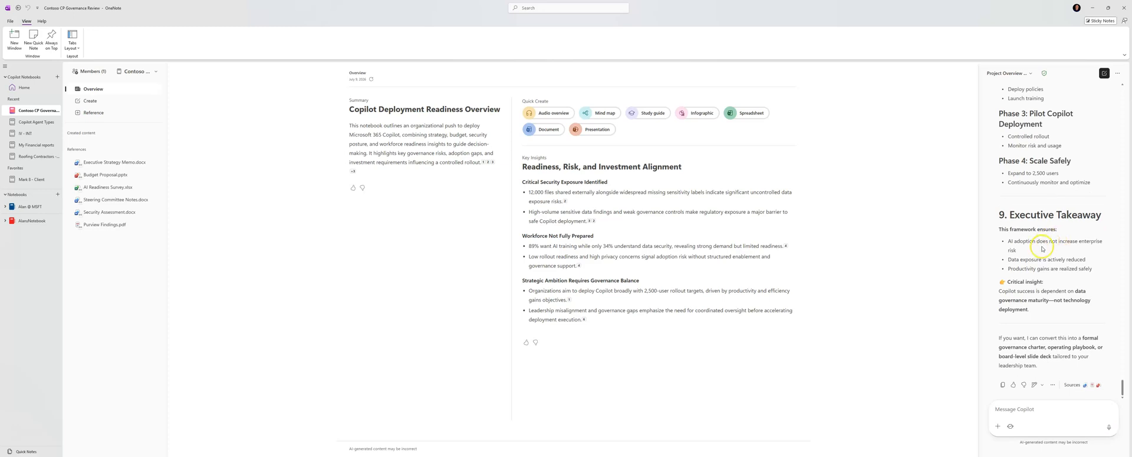
scroll(1041, 248, "up", 5)
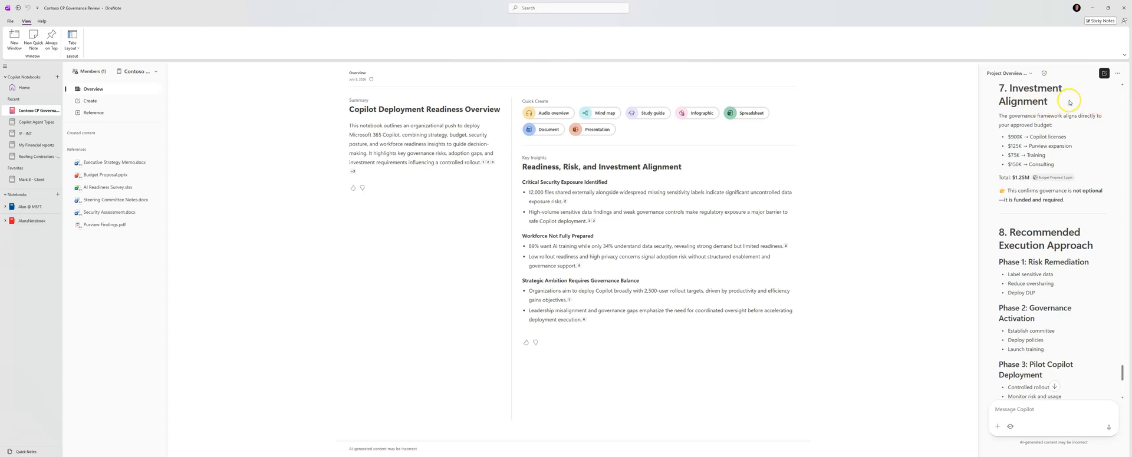
Start a new Copilot chat beside the notebook overview and generate a mind map from the notebook's content
left_click(1104, 73)
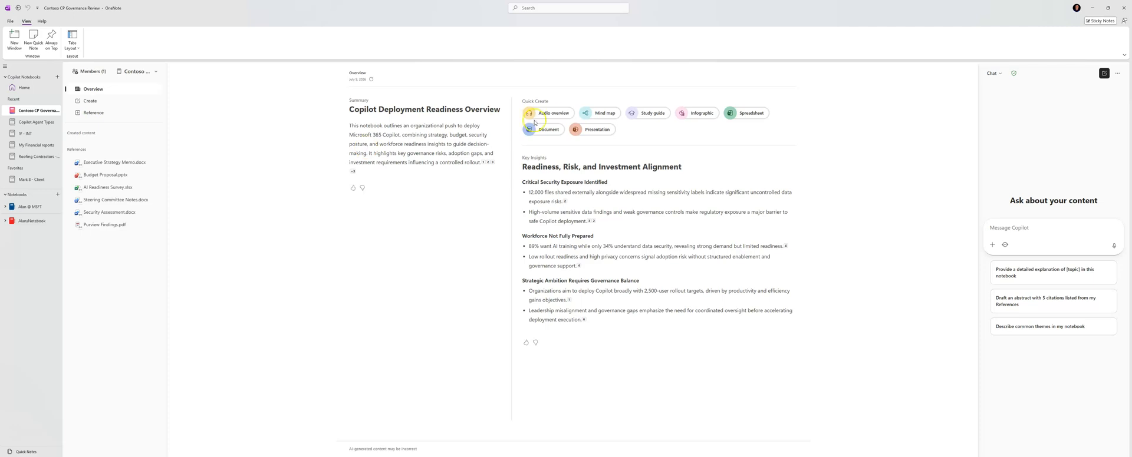
left_click(607, 118)
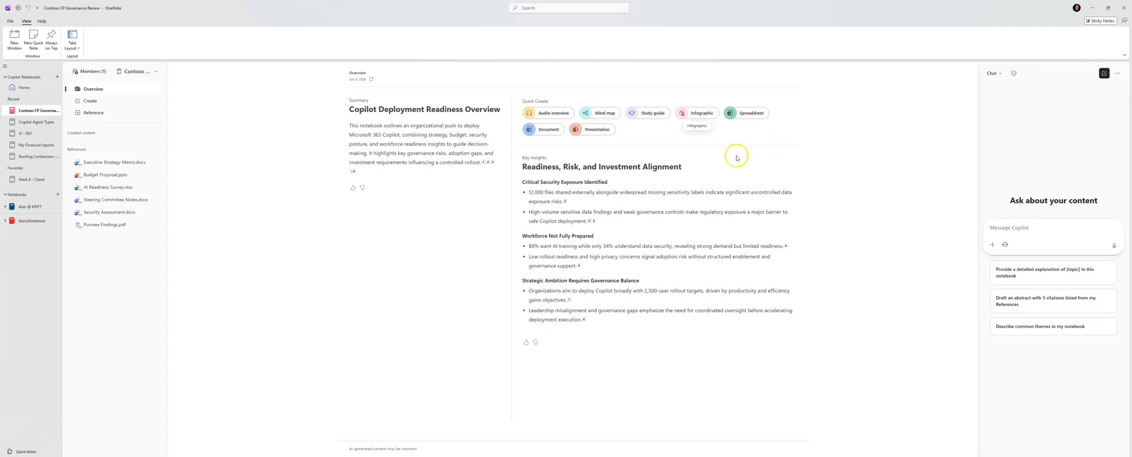
left_click(614, 116)
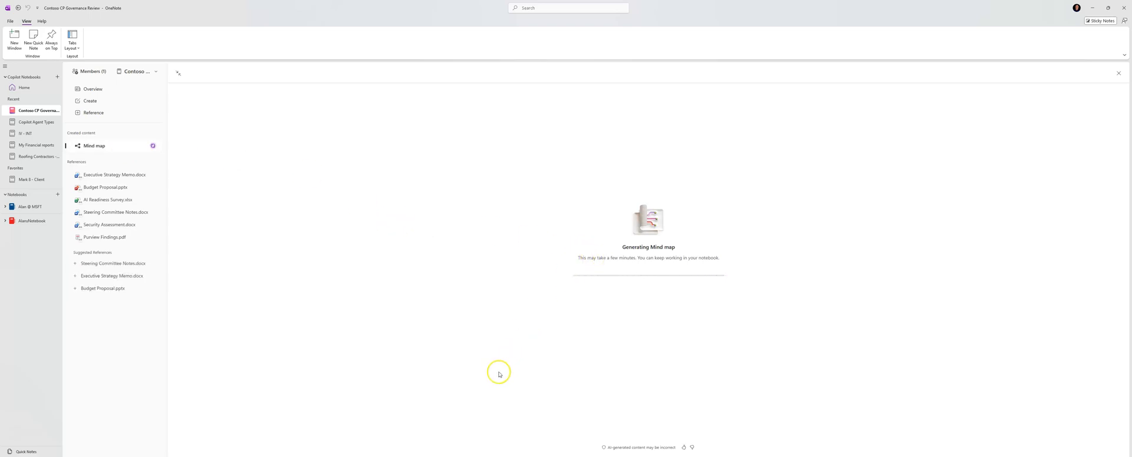
Switch to the Microsoft 365 Copilot app and view the creations of the Contoso CP Governance Review notebook
mouse_move(480, 456)
left_click(476, 434)
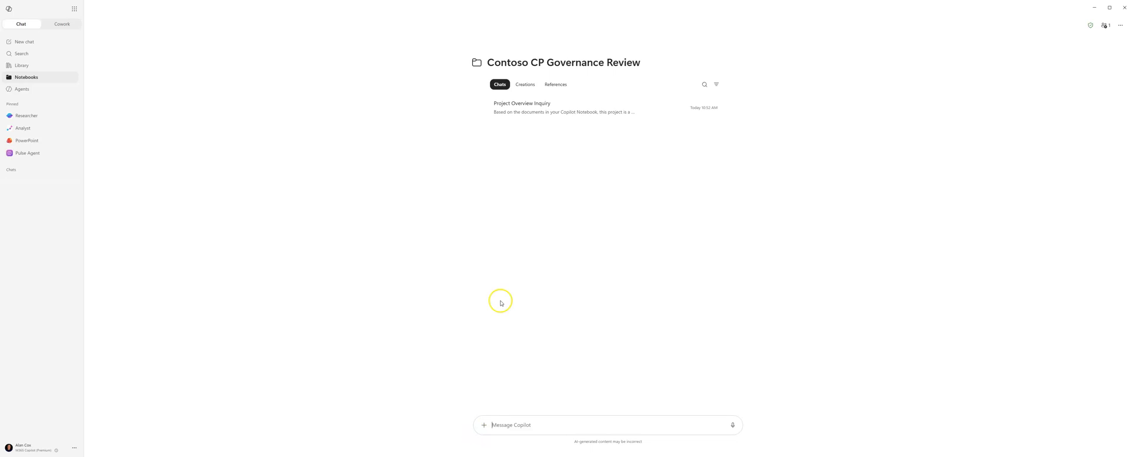
left_click(529, 88)
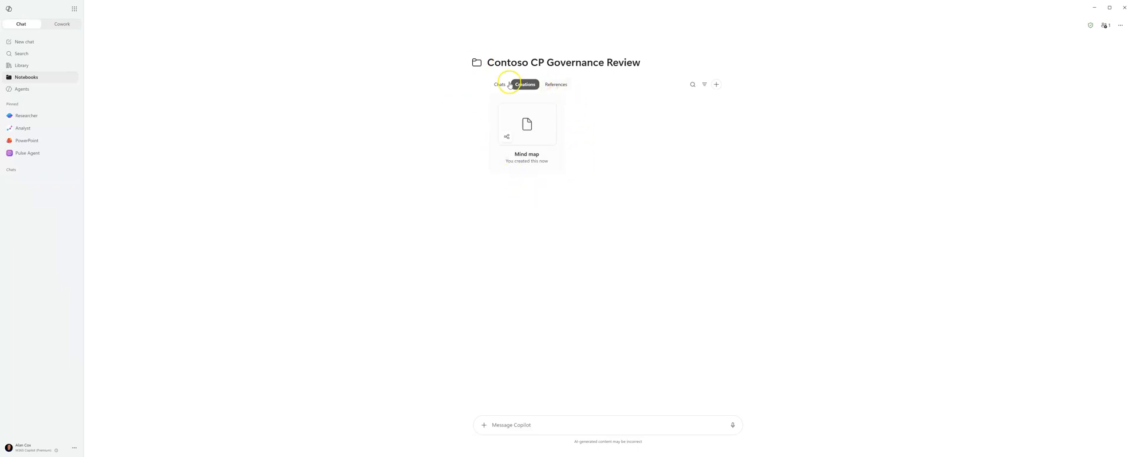
mouse_move(529, 142)
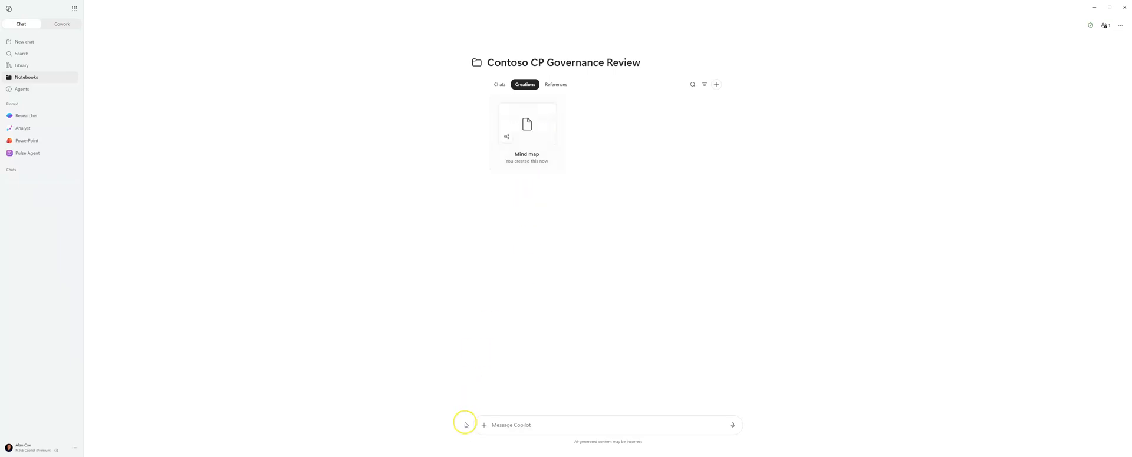
mouse_move(493, 456)
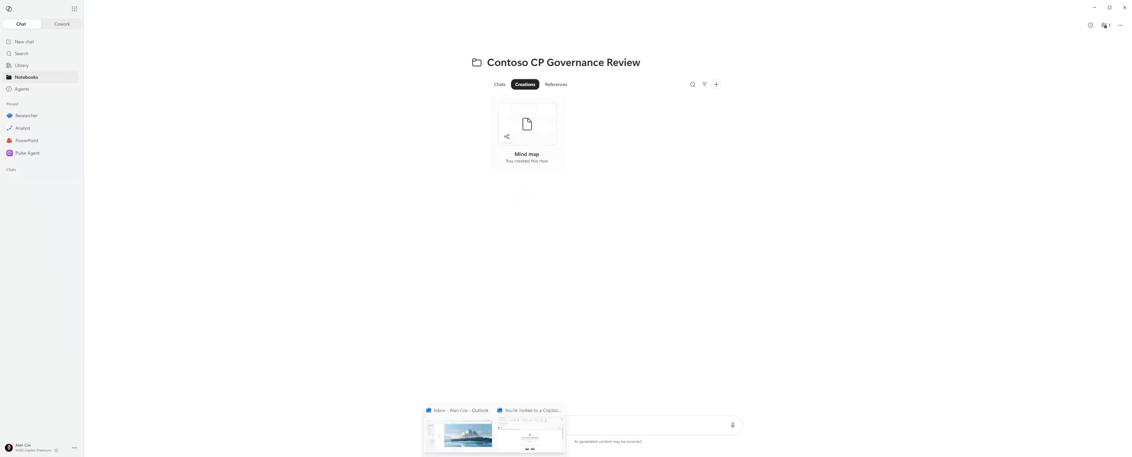
left_click(505, 438)
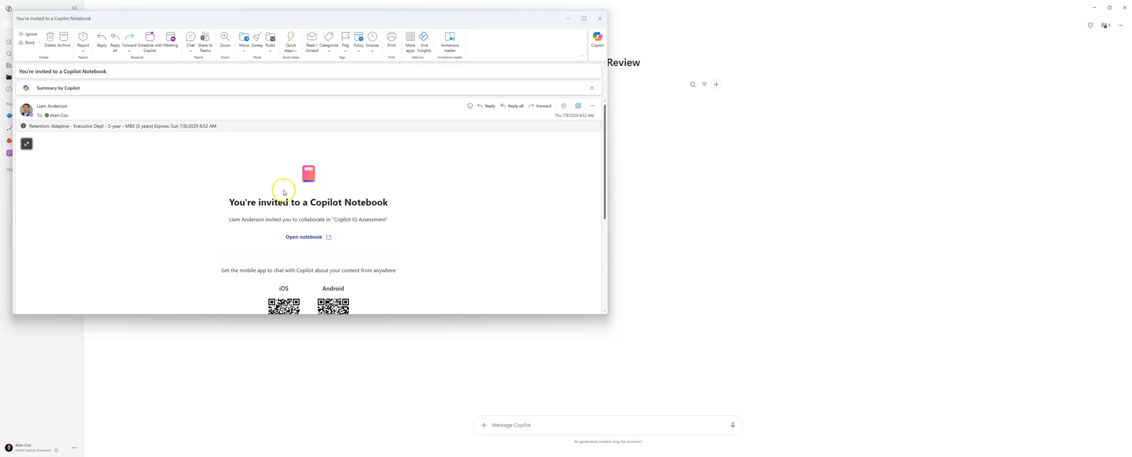
key("Escape")
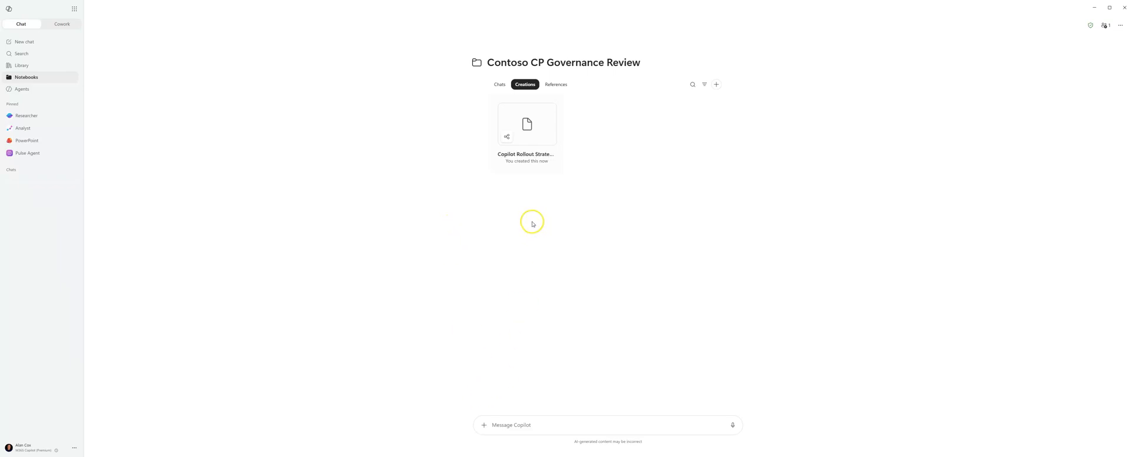
Open the full notebook from its mind map creation and display the Copilot Rollout Strategy and Readiness mind map
left_click(528, 168)
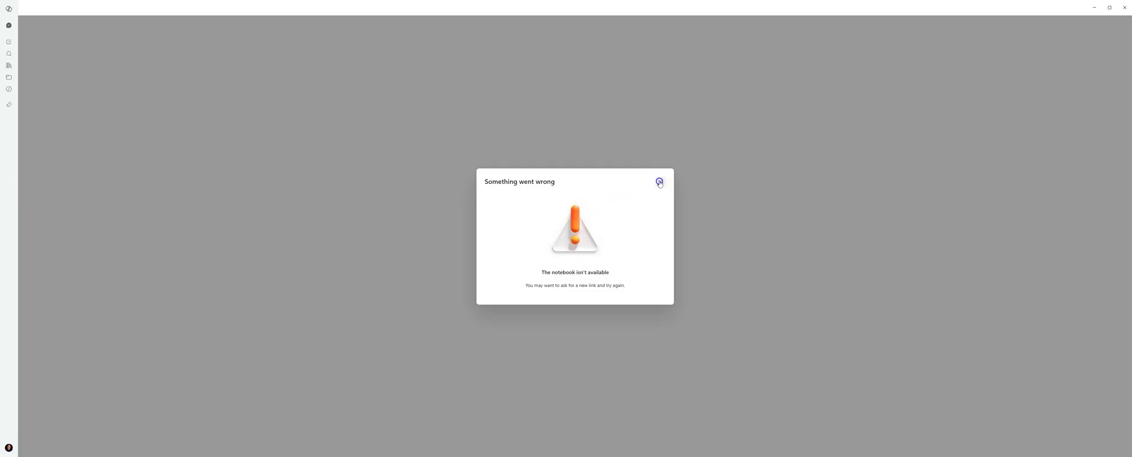
left_click(660, 182)
left_click(462, 229)
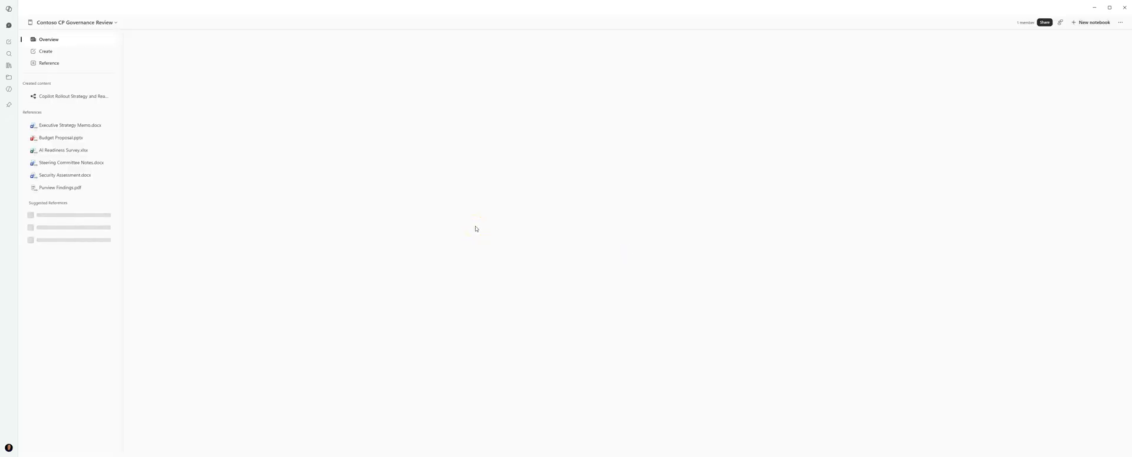
left_click(477, 217)
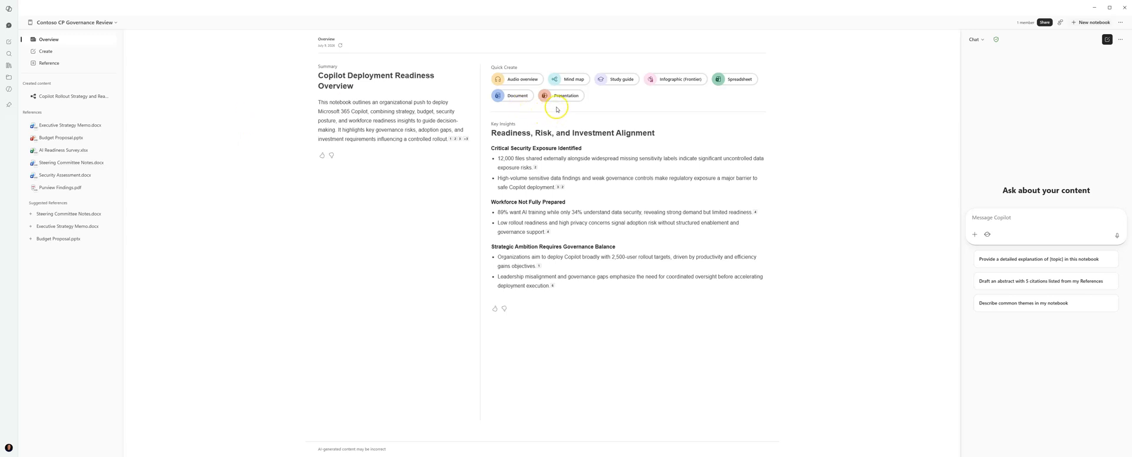
left_click(71, 96)
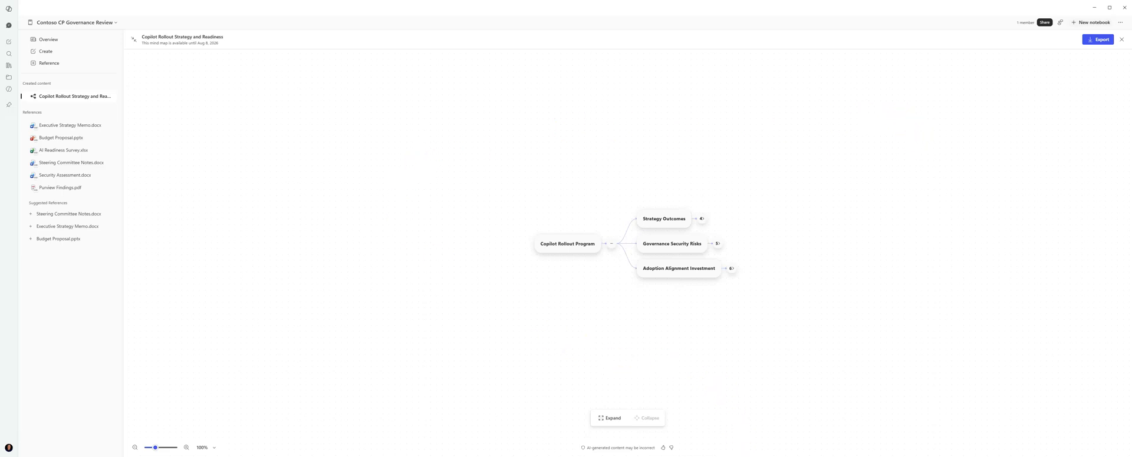
Switch to OneNote, expand the mind map's Strategy Outcomes branch and view the summary of its Success Measures node
key("alt+Tab")
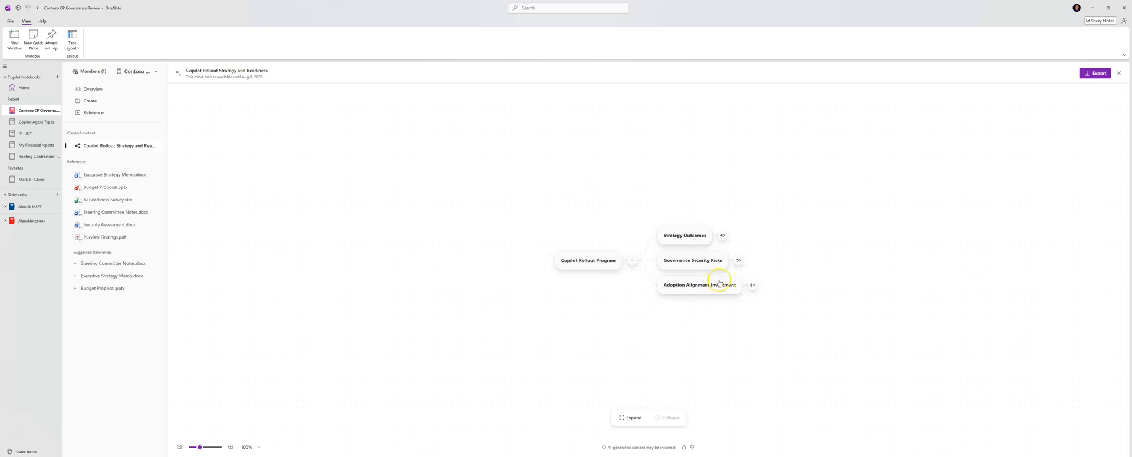
left_click(721, 236)
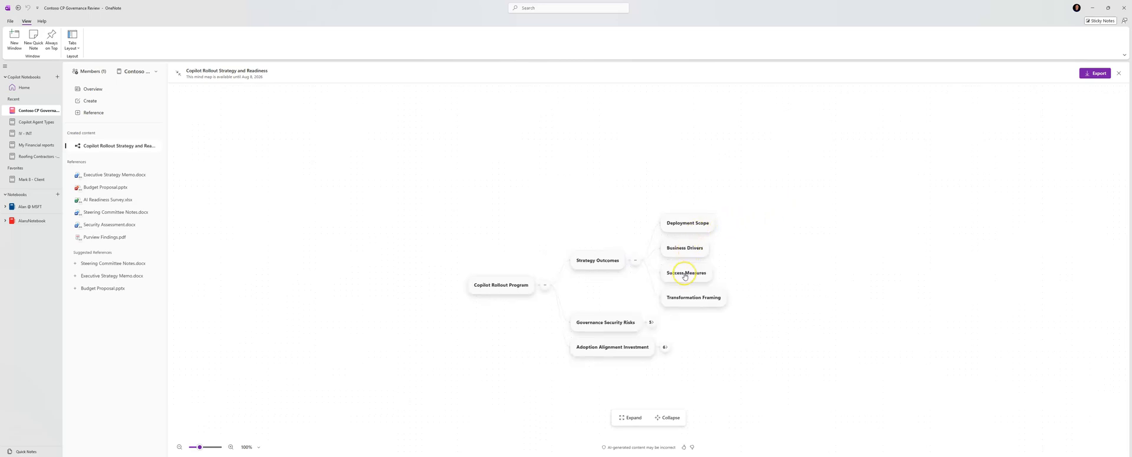
left_click(707, 276)
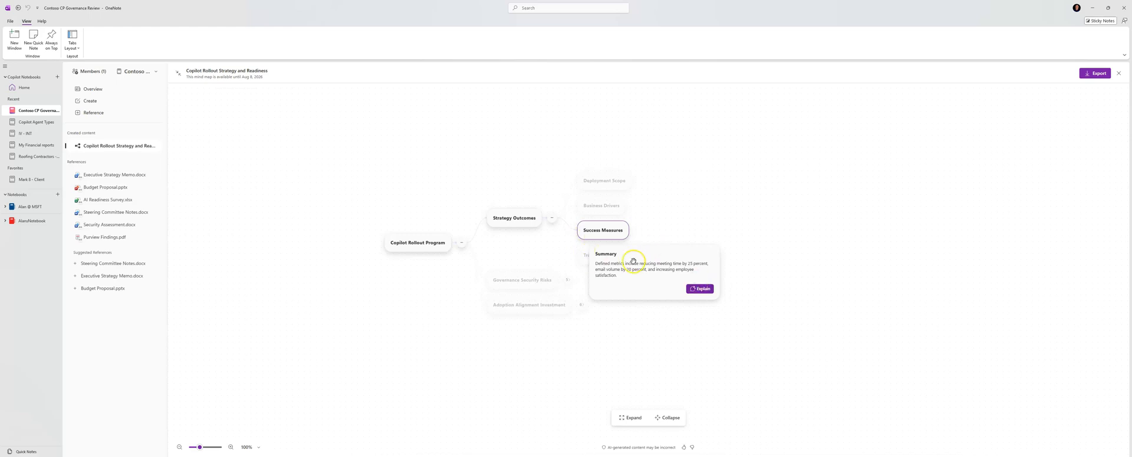
left_click(710, 200)
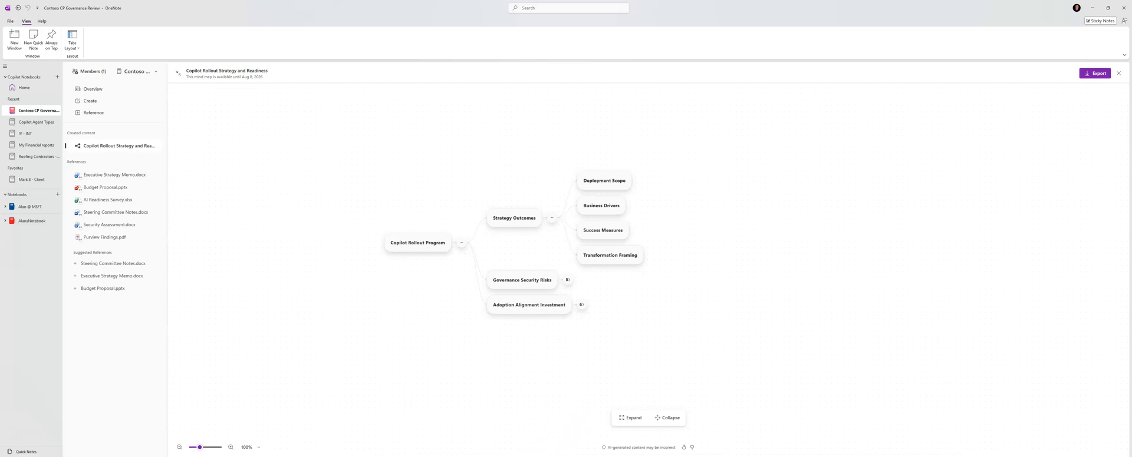
Switch to Microsoft 365 Copilot and create a study guide from the notebook overview with Summary, Topic pages and Matching, keeping all five suggested topics
left_click(480, 445)
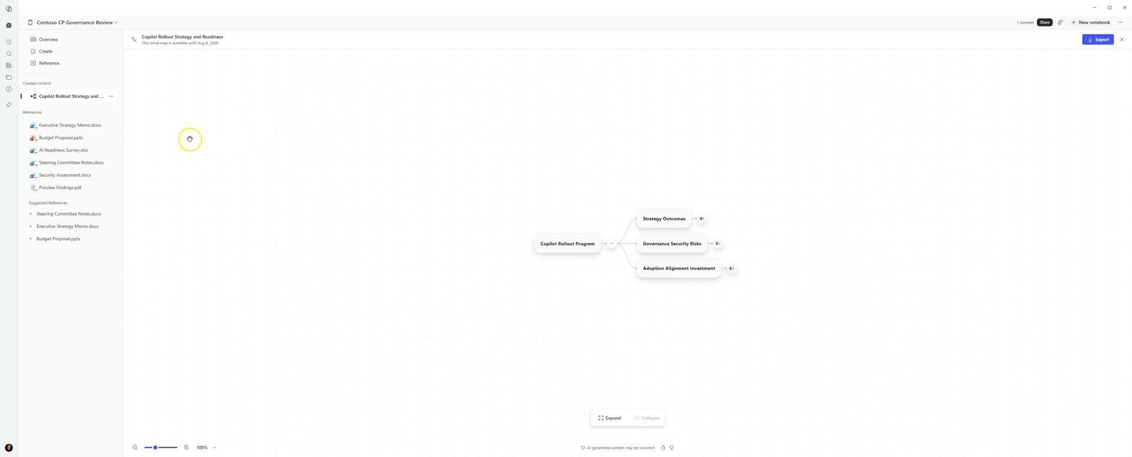
scroll(310, 126, "up", 5)
left_click(41, 42)
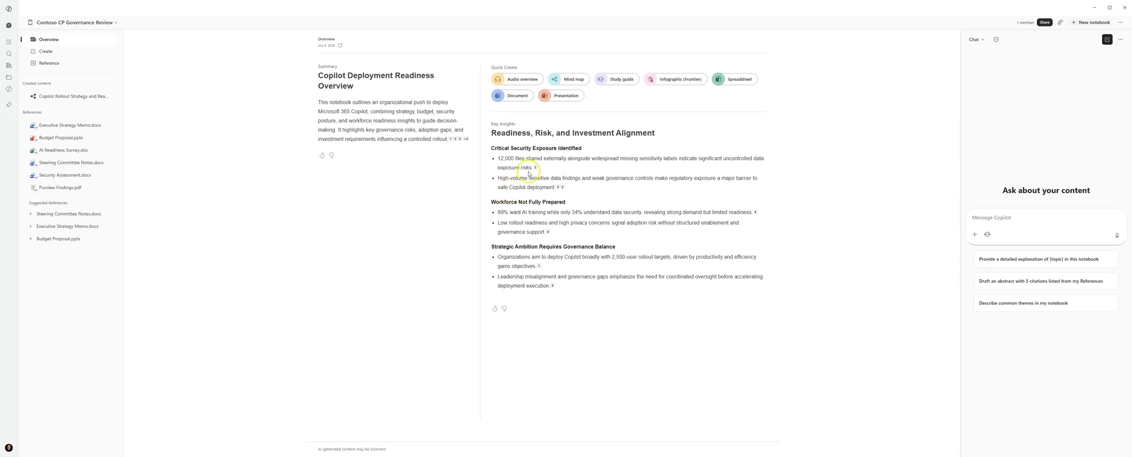
left_click(622, 79)
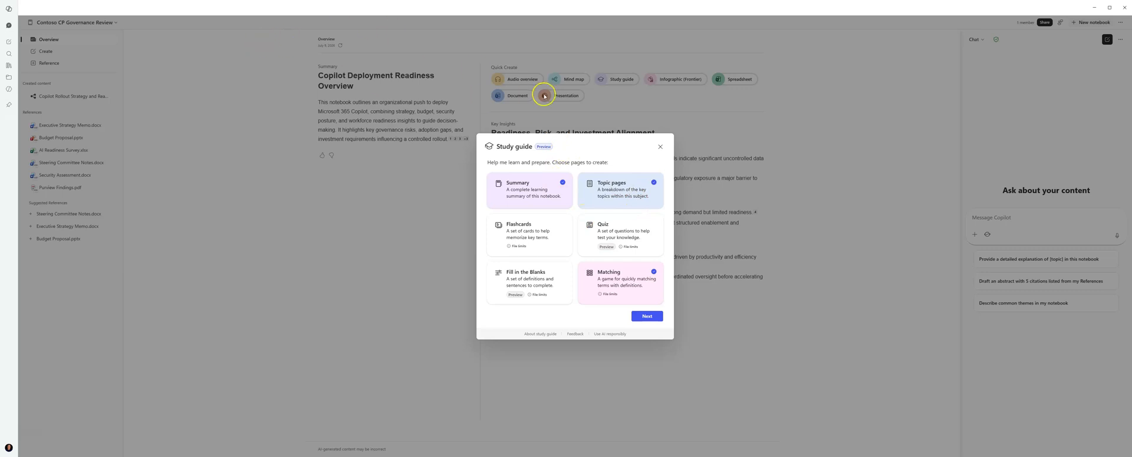
left_click(649, 314)
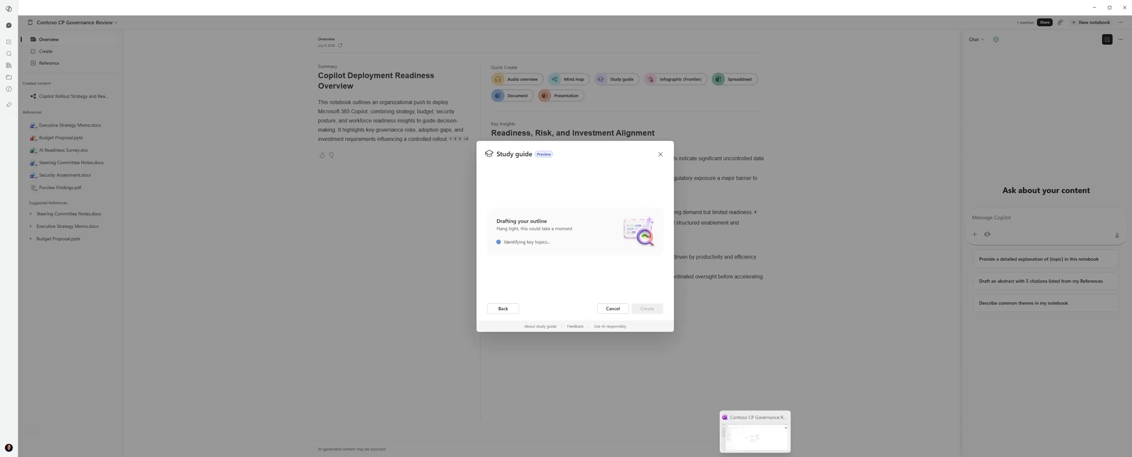
left_click(754, 456)
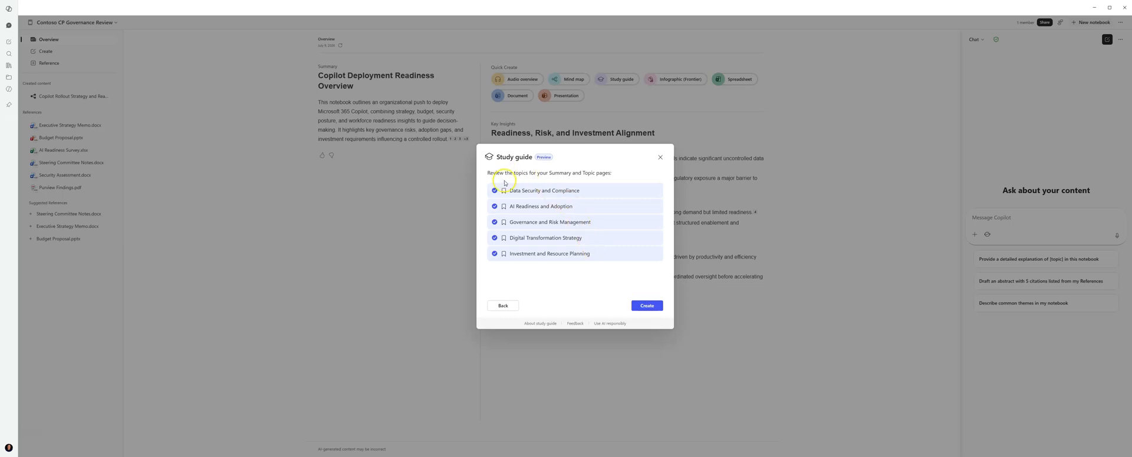
left_click(647, 305)
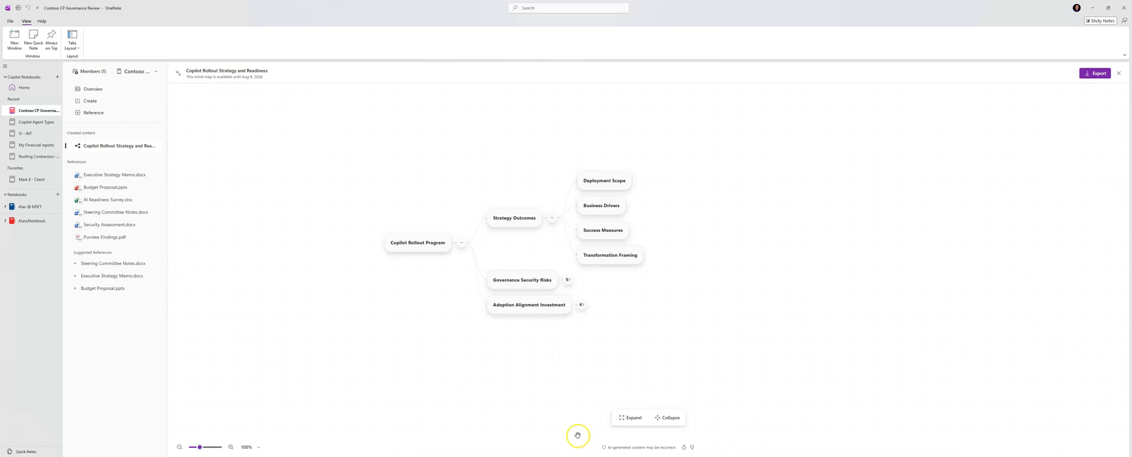
left_click(498, 456)
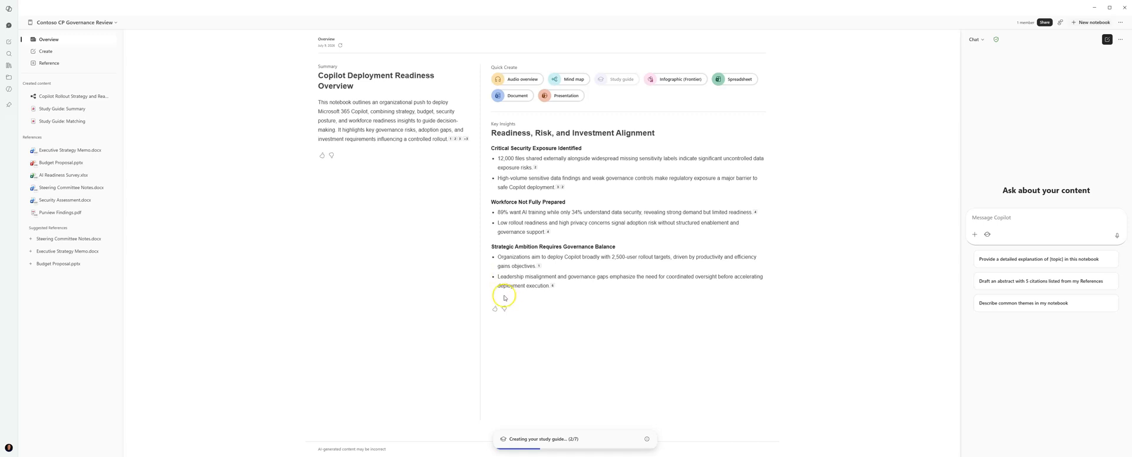
Switch to OneNote, open the Investment and Resource Planning study guide and read it through to the exercise questions and answers
mouse_move(754, 456)
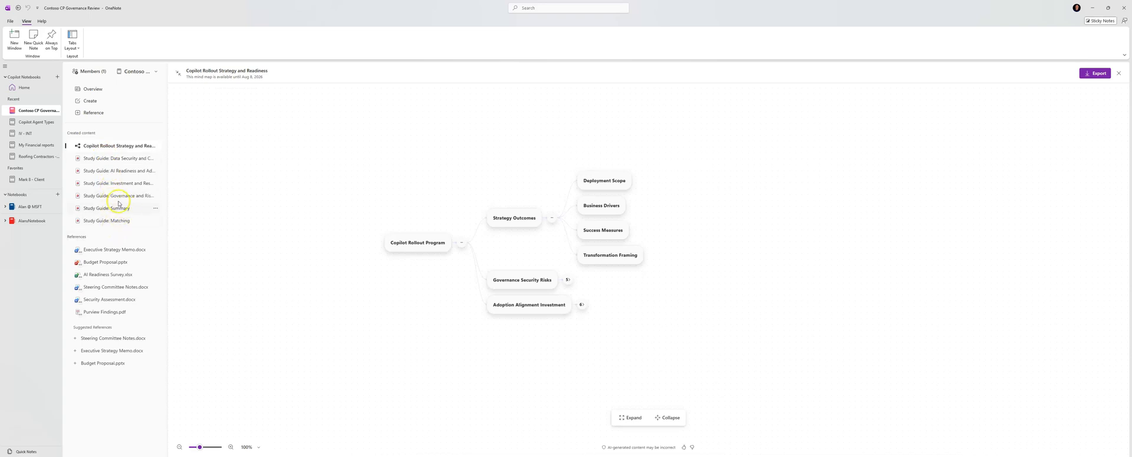
left_click(117, 197)
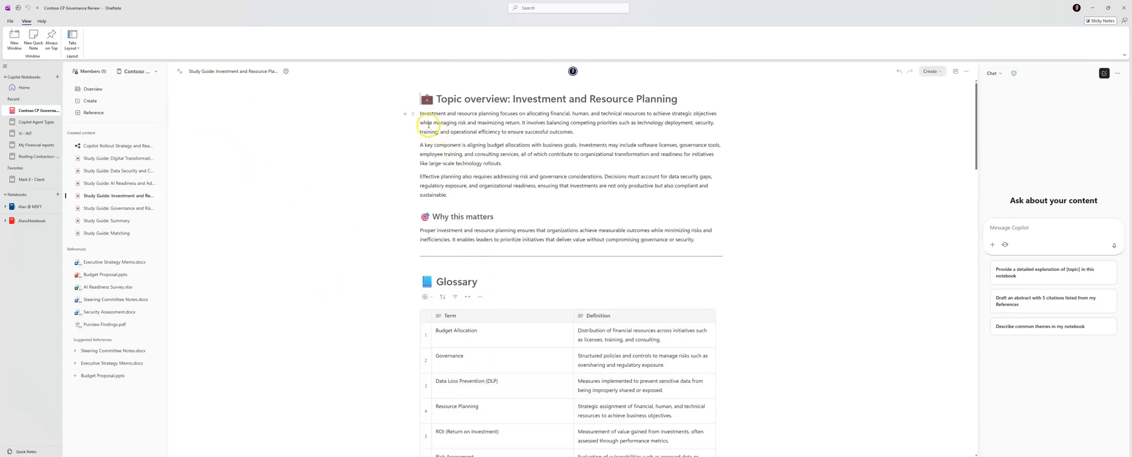
scroll(556, 177, "down", 3)
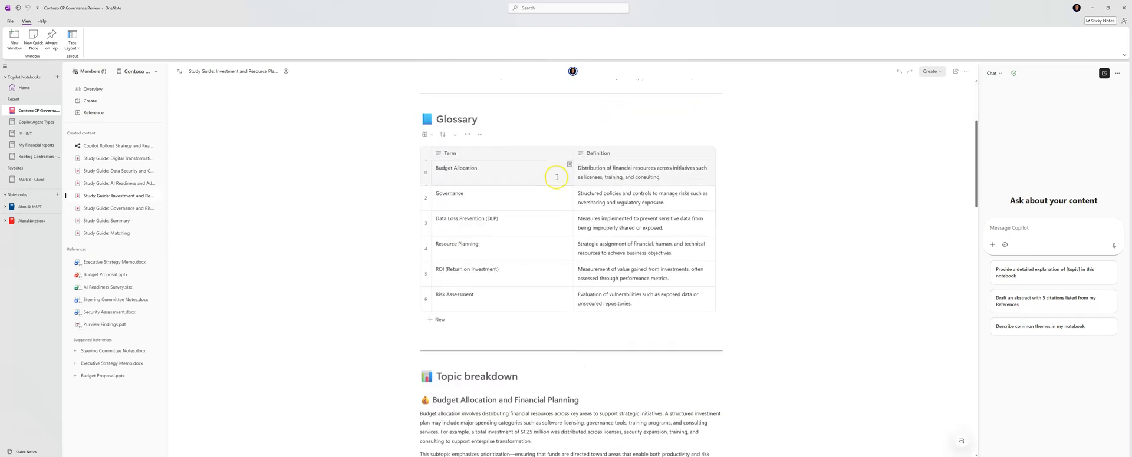
scroll(548, 206, "down", 2)
scroll(545, 243, "down", 7)
scroll(524, 279, "down", 7)
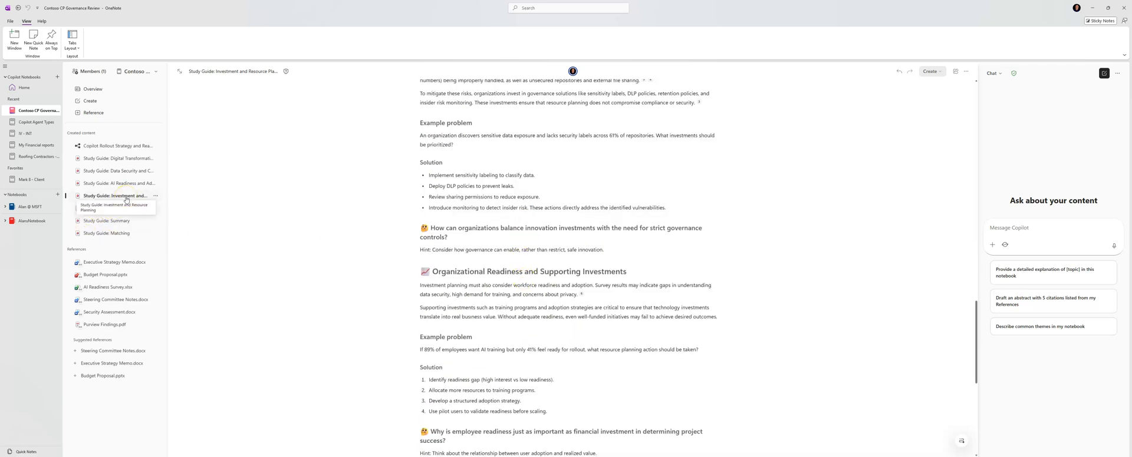
left_click(505, 201)
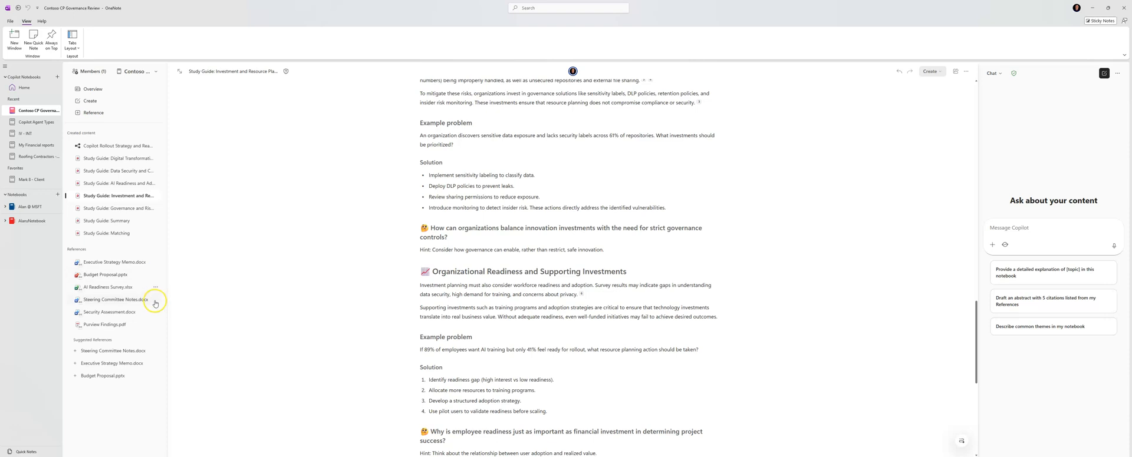
scroll(508, 168, "down", 10)
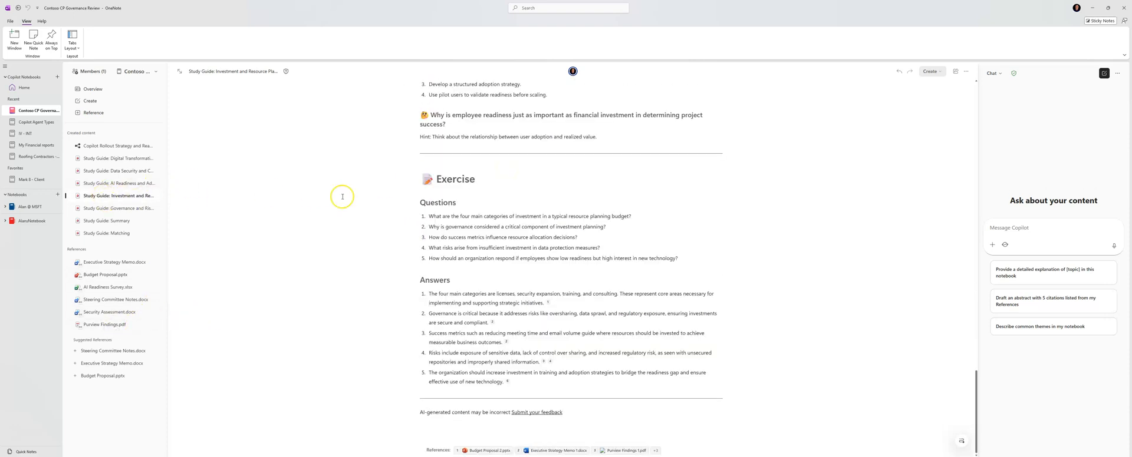
Compare the first exercise question about the four investment categories with its answer in the Investment and Resource Planning study guide
scroll(522, 204, "up", 5)
scroll(489, 253, "down", 5)
left_click_drag(573, 224, 434, 219)
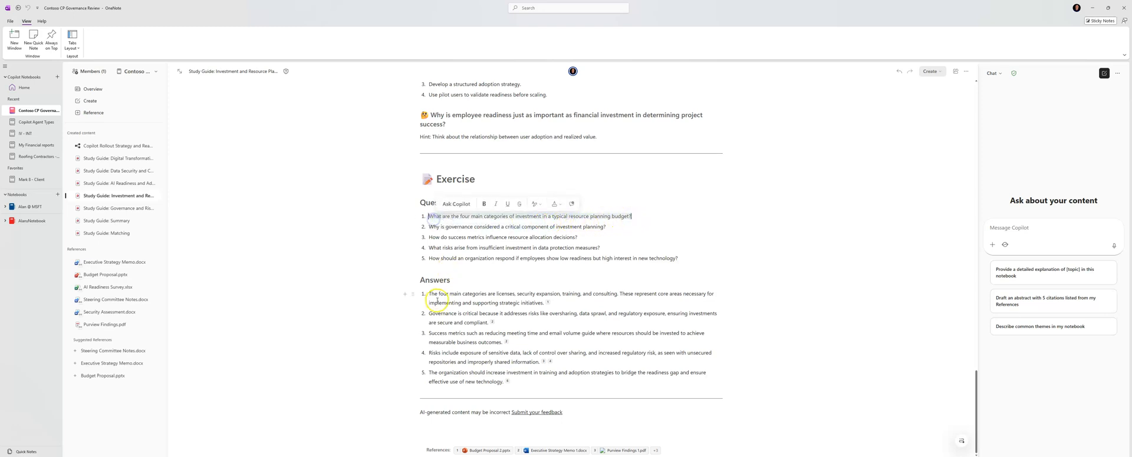
Switch to Microsoft 365 Copilot and create an infographic from the Contoso CP Governance Review notebook overview
scroll(544, 223, "up", 5)
scroll(544, 222, "up", 10)
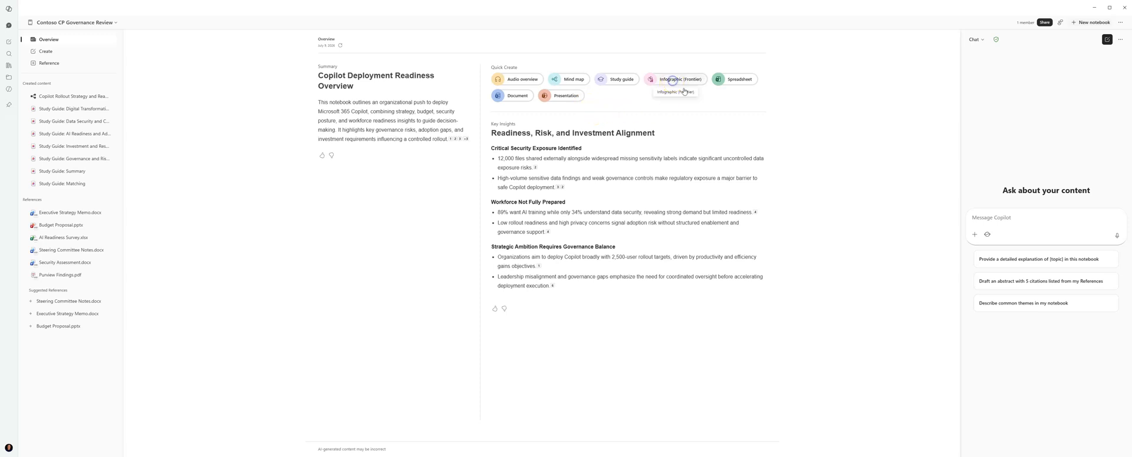
left_click(684, 90)
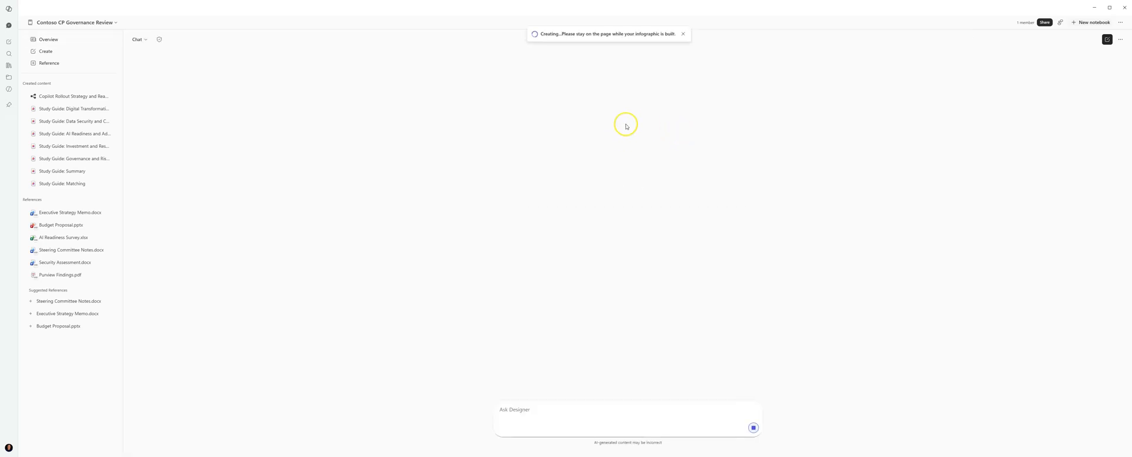
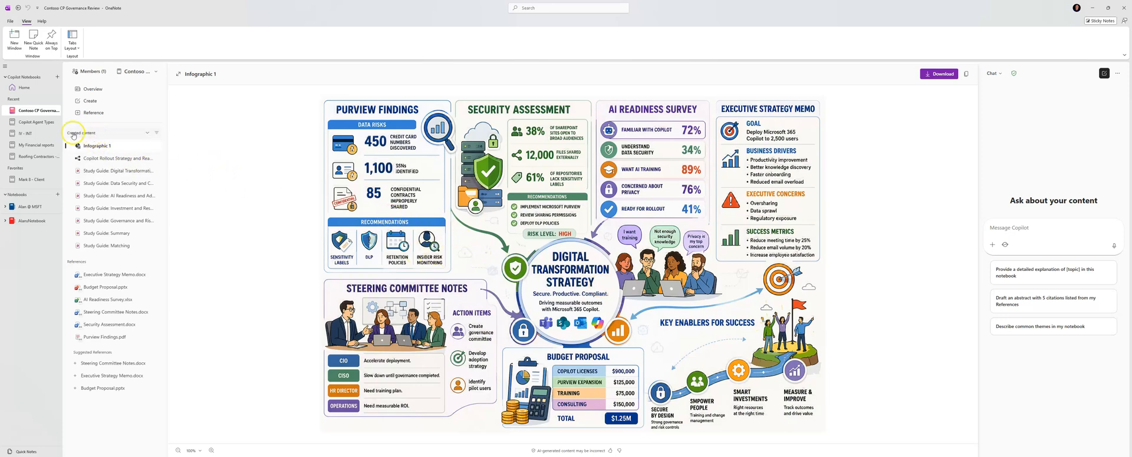
Switch to OneNote, start creating a presentation from the Contoso CP Governance Review notebook and check the prompt's restriction to the references
left_click(39, 110)
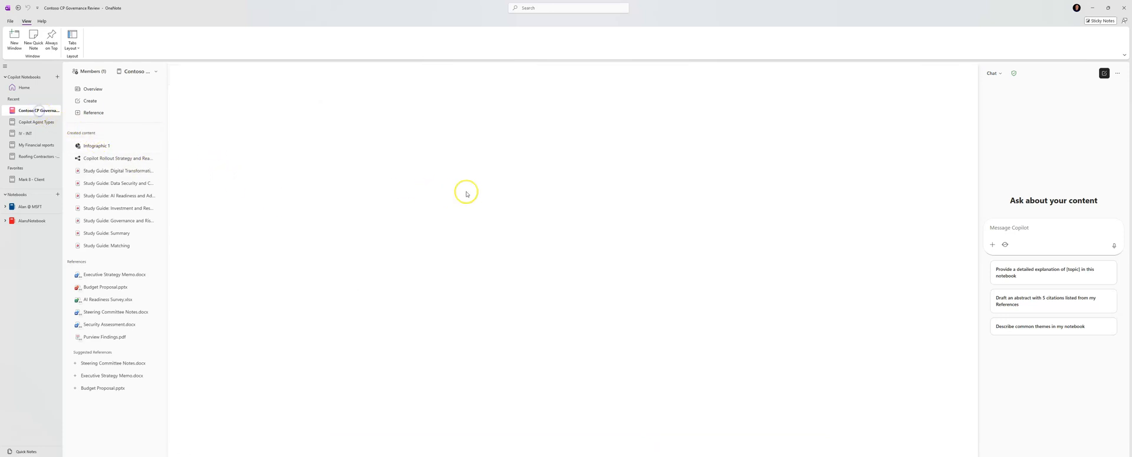
left_click(107, 105)
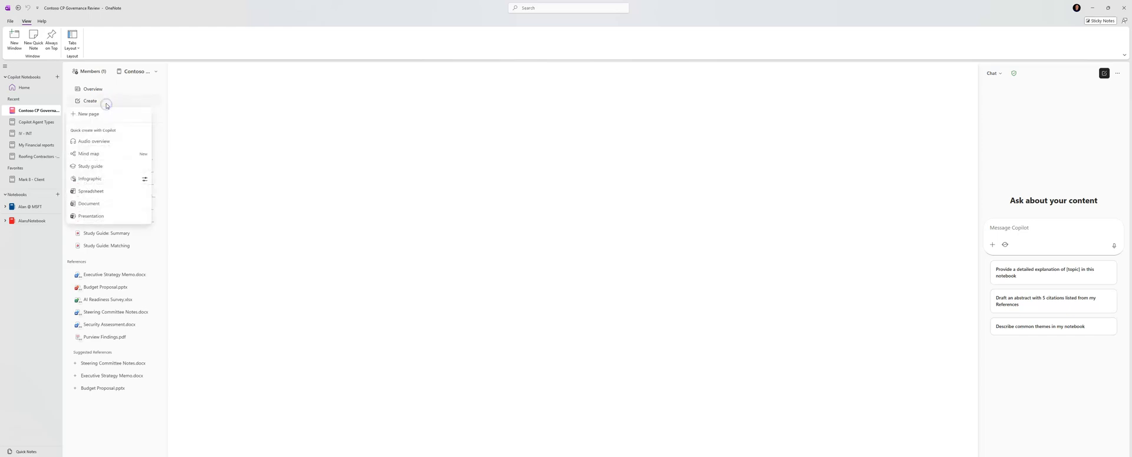
left_click(93, 216)
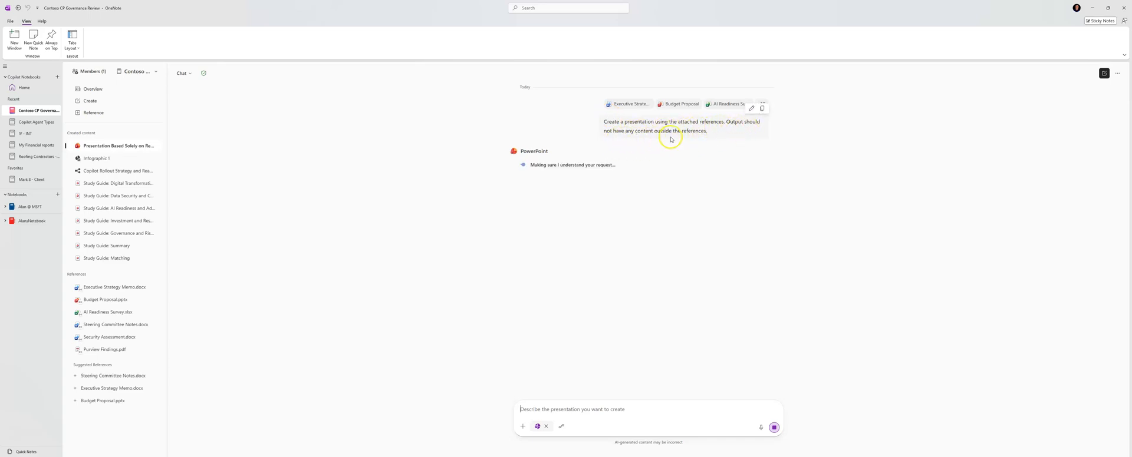
left_click(707, 131)
left_click_drag(695, 131, 656, 137)
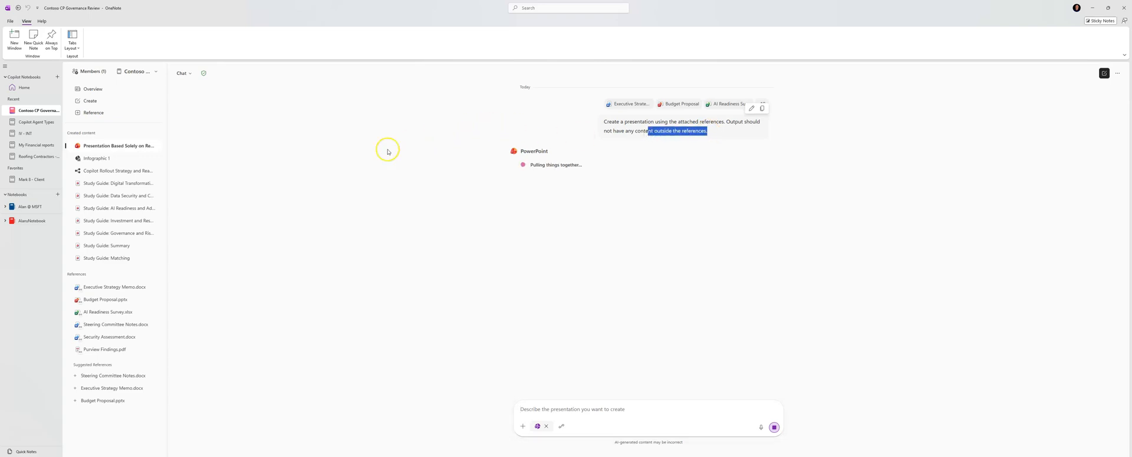
left_click(361, 157)
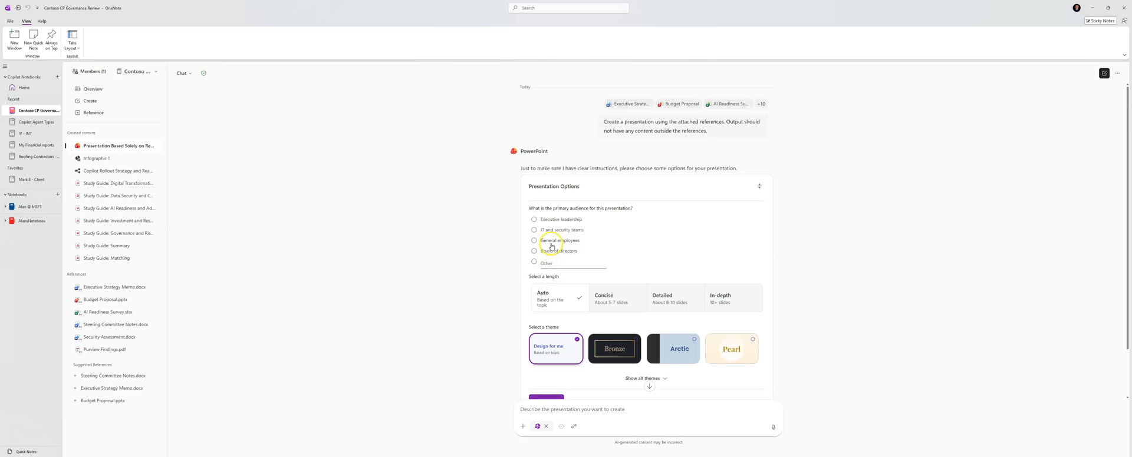
Generate the presentation for Executive leadership with the Concise length and the Bronze theme
left_click(557, 222)
scroll(610, 231, "down", 1)
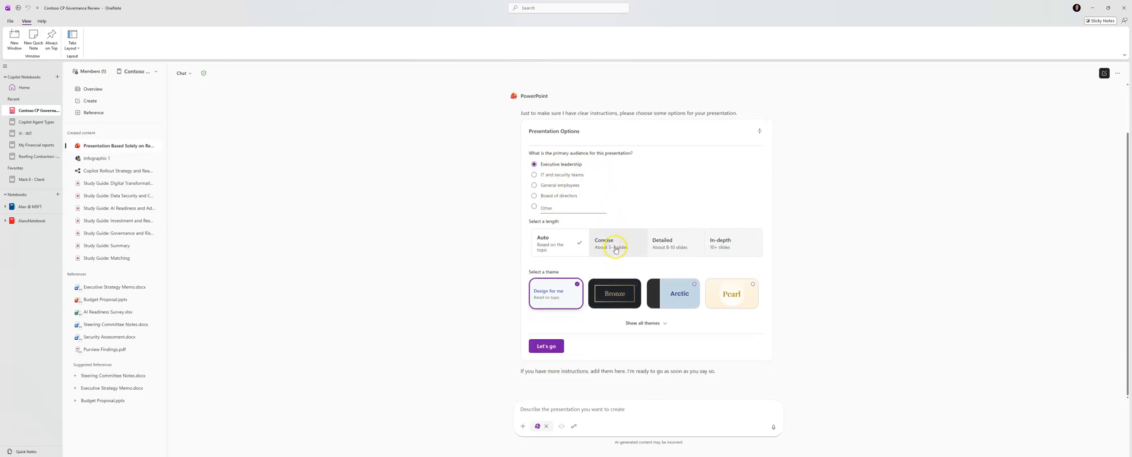
left_click(615, 246)
left_click(615, 290)
left_click(548, 348)
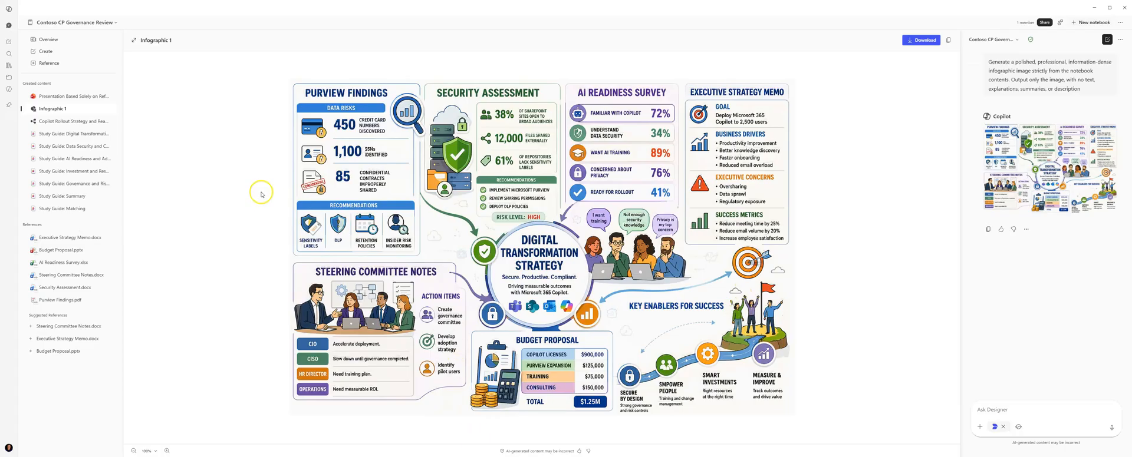
In Microsoft 365 Copilot, open the notebook's presentation chat, invite a colleague to the notebook and check the new member's role options
left_click(70, 97)
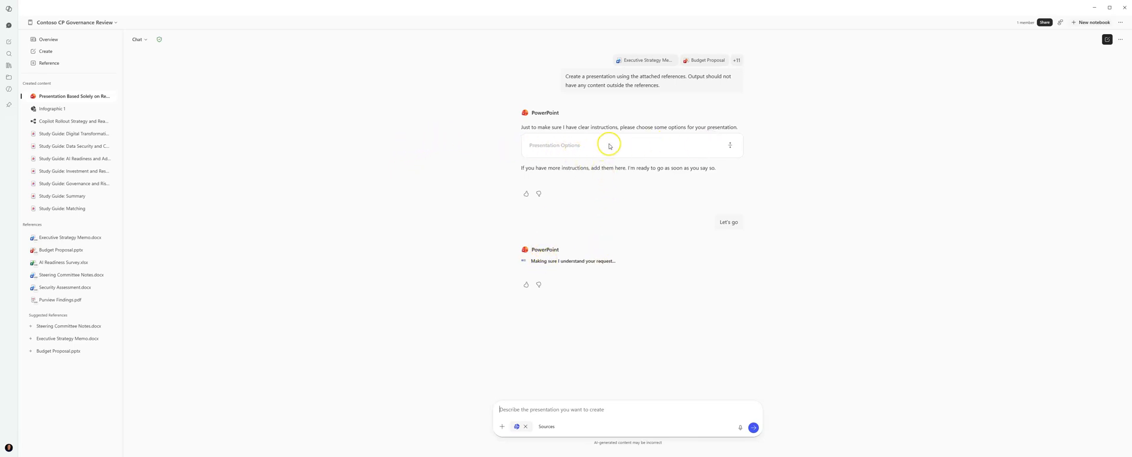
left_click(1045, 22)
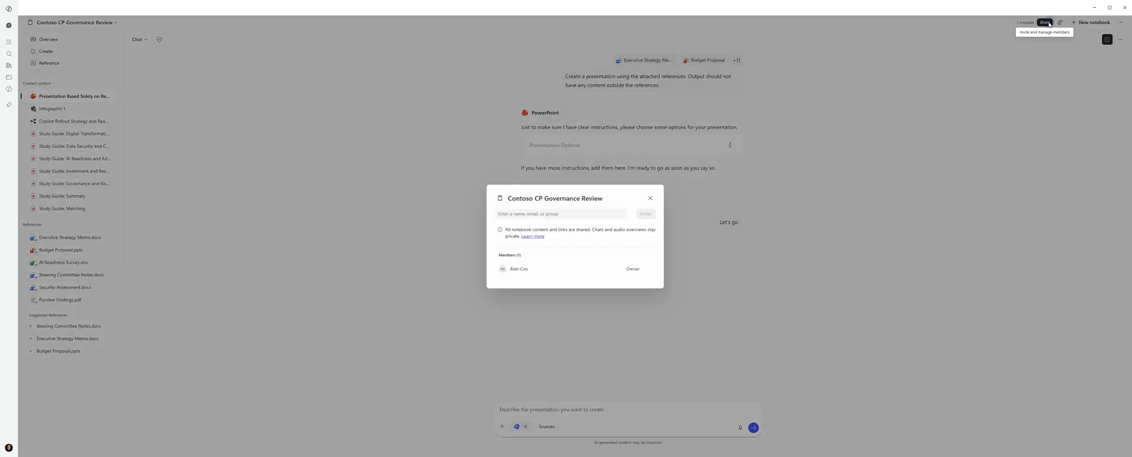
left_click(551, 213)
type("liam")
left_click(547, 229)
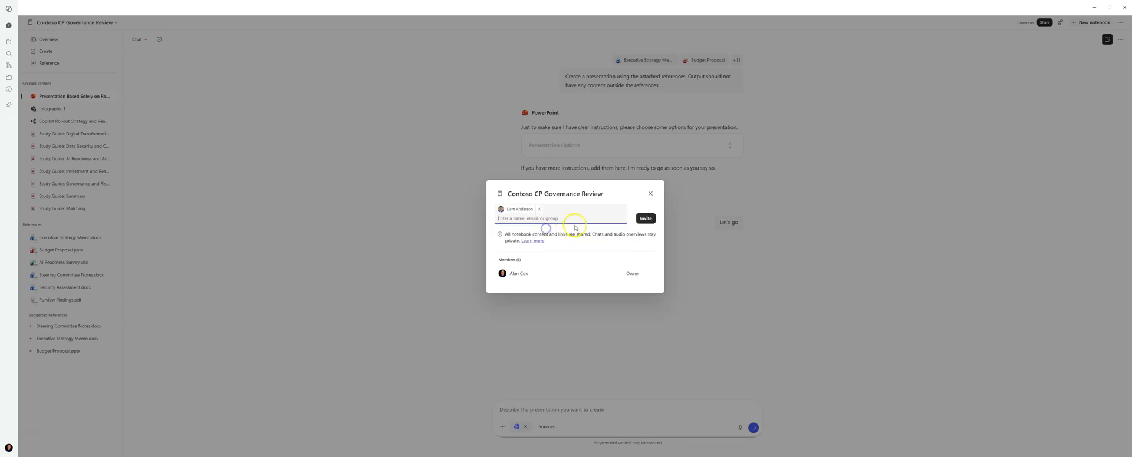
left_click(645, 218)
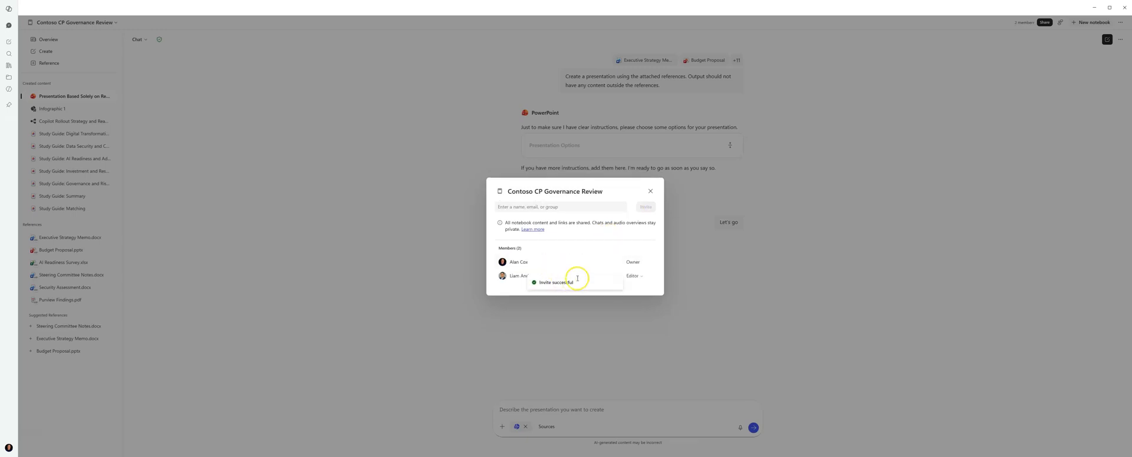
left_click(636, 278)
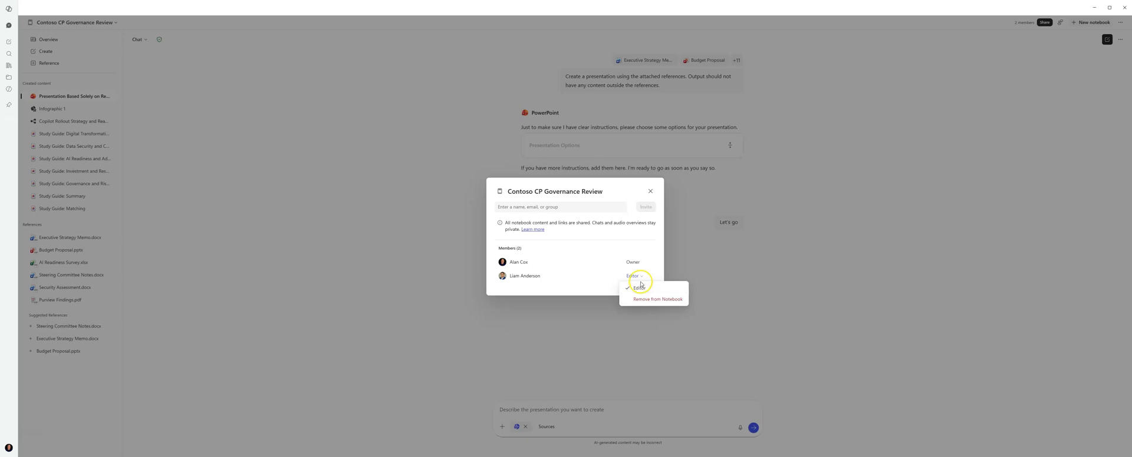
left_click(650, 191)
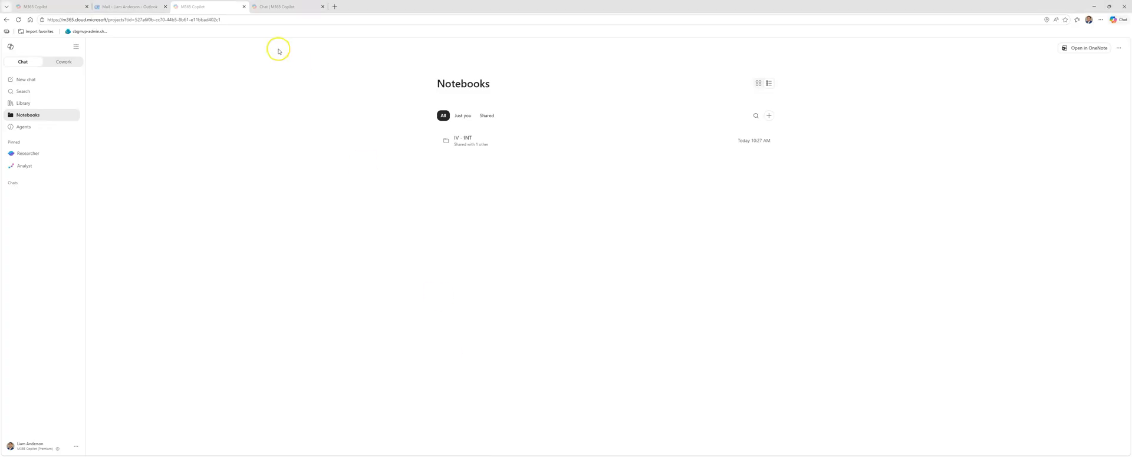
Switch to the invited colleague's Outlook mailbox in the browser and open the shared notebook from the newest Copilot Notebook invitation
left_click(135, 7)
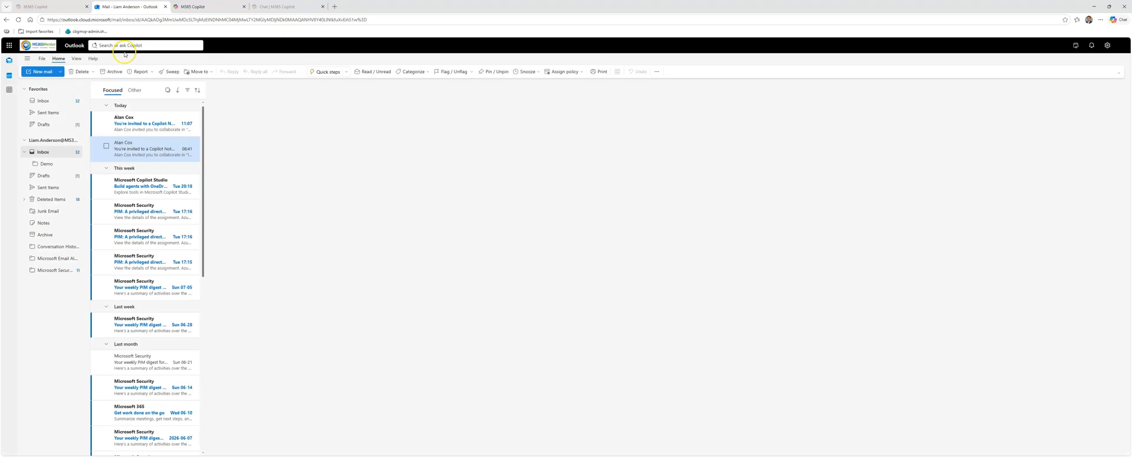
left_click(142, 122)
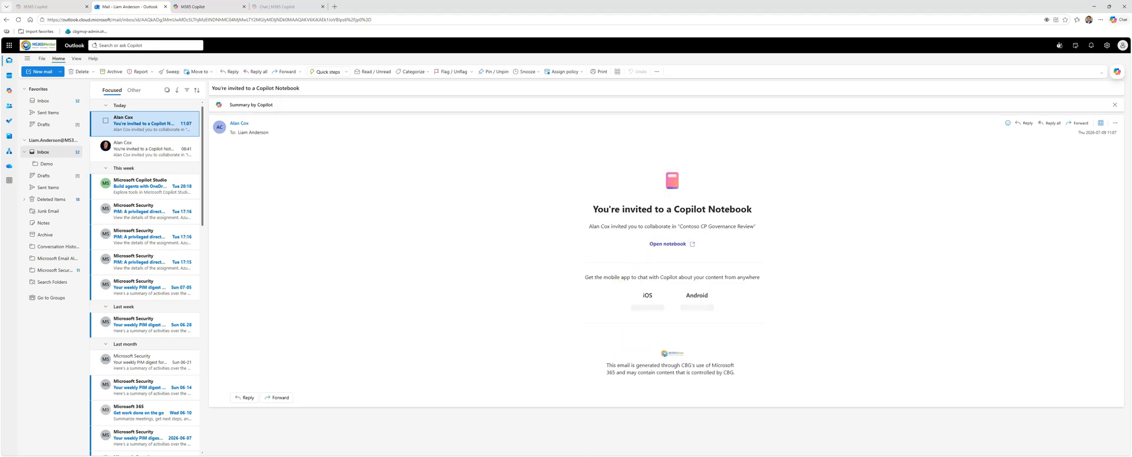
left_click(552, 456)
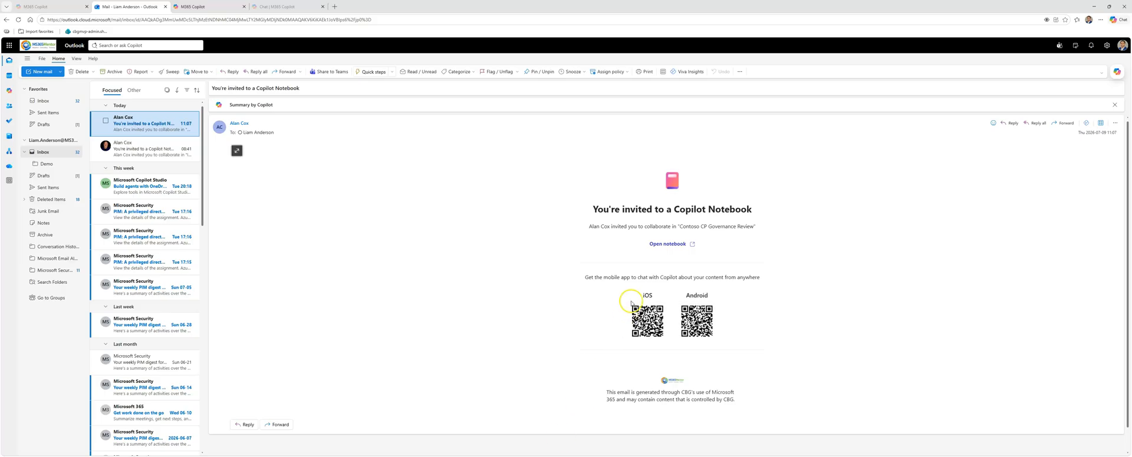
left_click(665, 245)
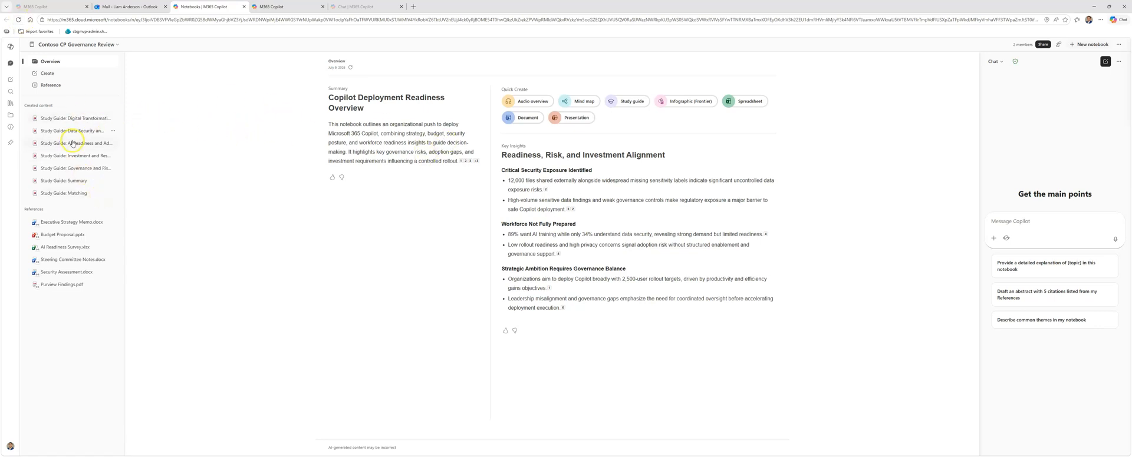
Reload the shared Contoso CP Governance Review notebook and open its chat list
left_click(18, 21)
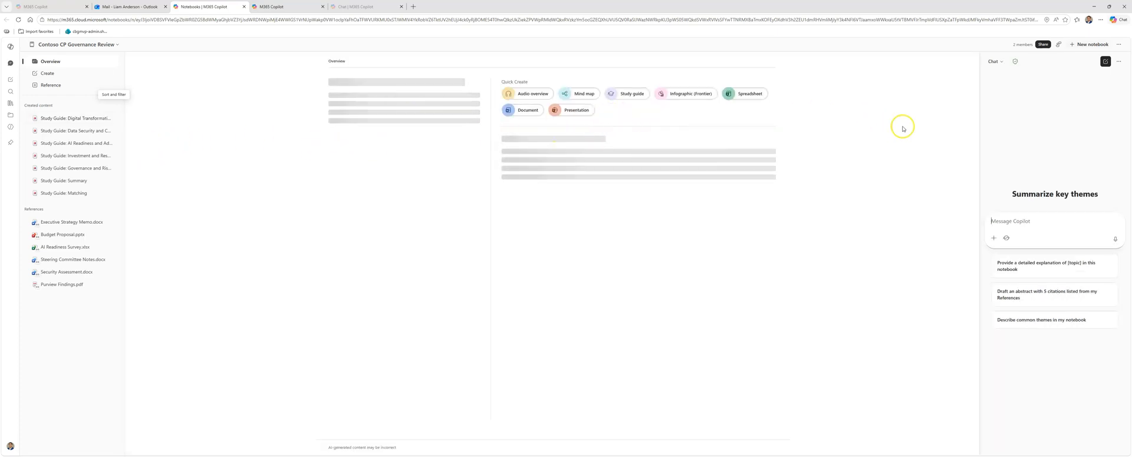
left_click(1002, 64)
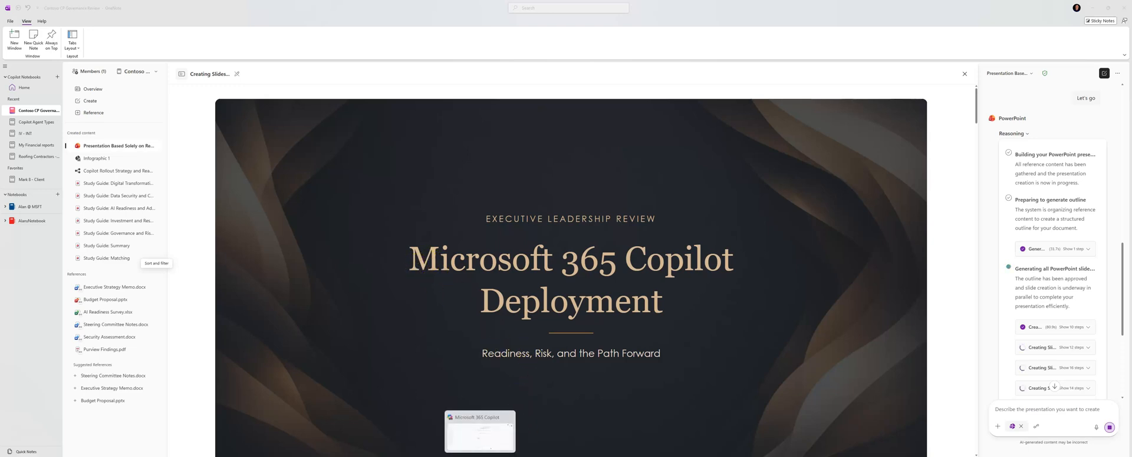
Check the presentation's progress in Microsoft 365 Copilot, then return to the slide preview in OneNote
left_click(482, 439)
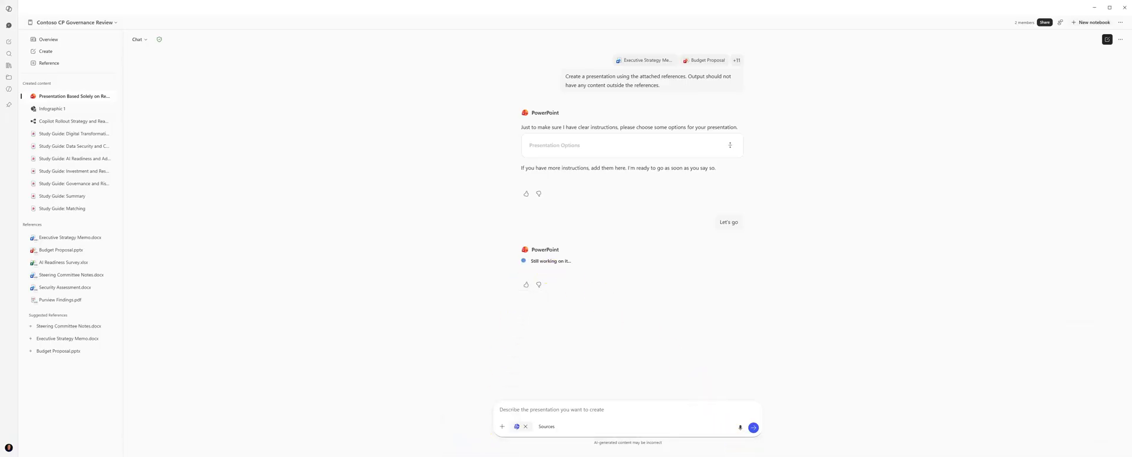
left_click(754, 456)
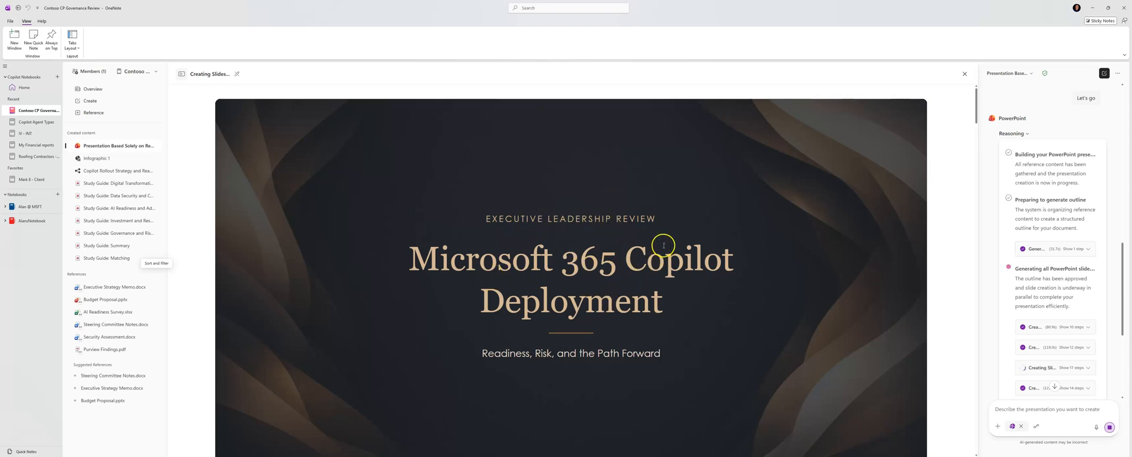
Read through the generated Microsoft 365 Copilot Deployment slides from the title slide to the References slide
scroll(611, 255, "down", 5)
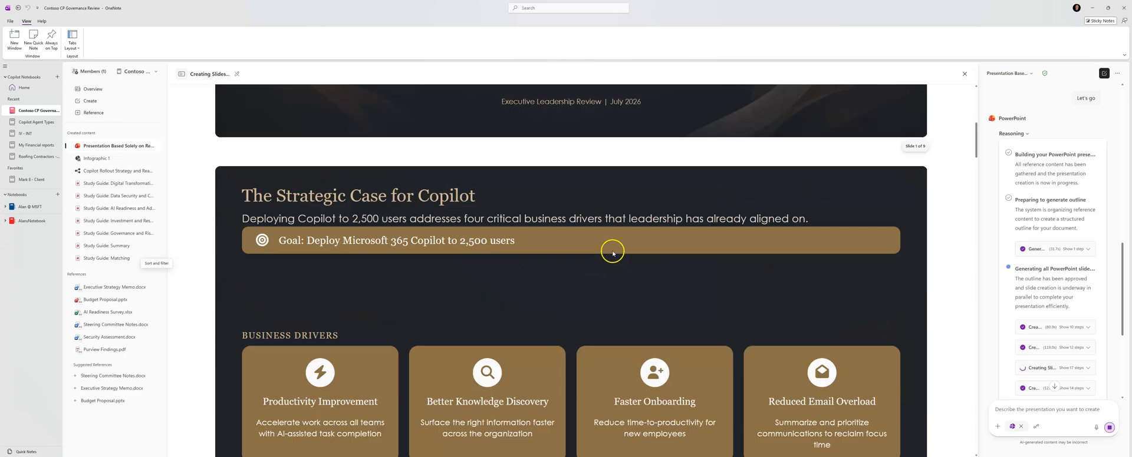
scroll(612, 253, "down", 1)
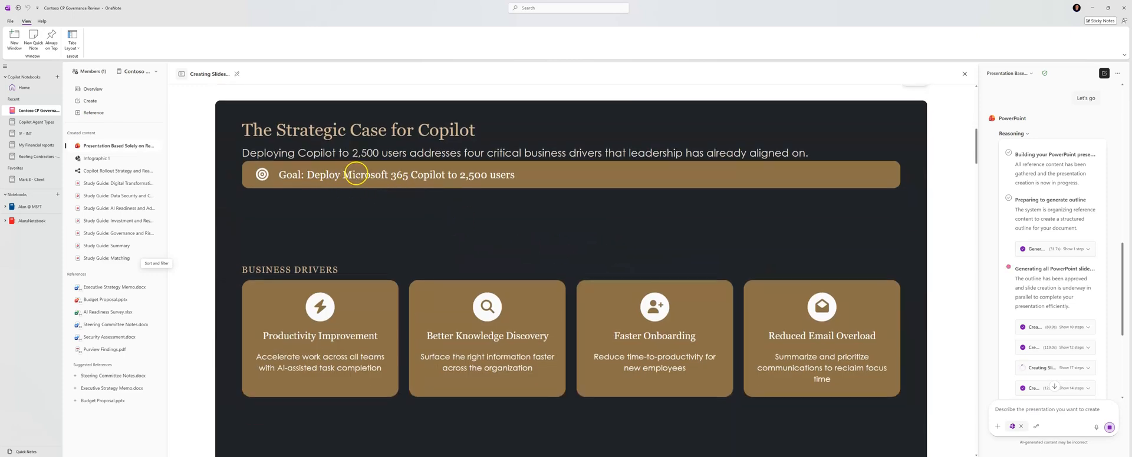
scroll(630, 199, "down", 3)
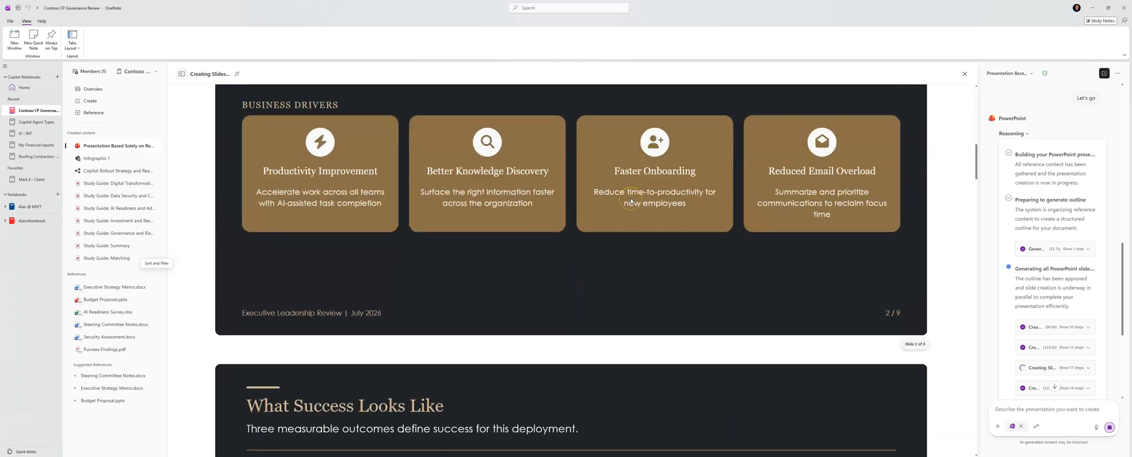
scroll(630, 201, "down", 5)
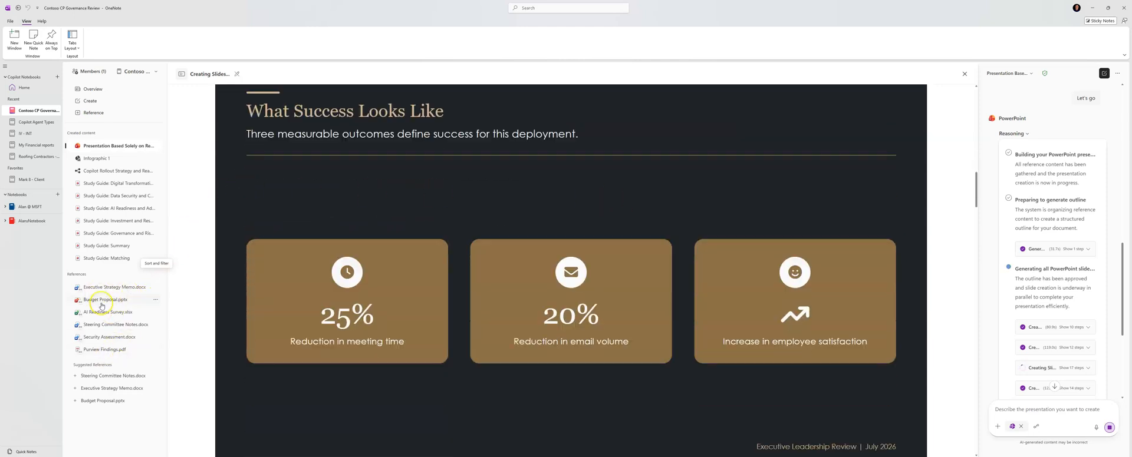
scroll(571, 186, "down", 3)
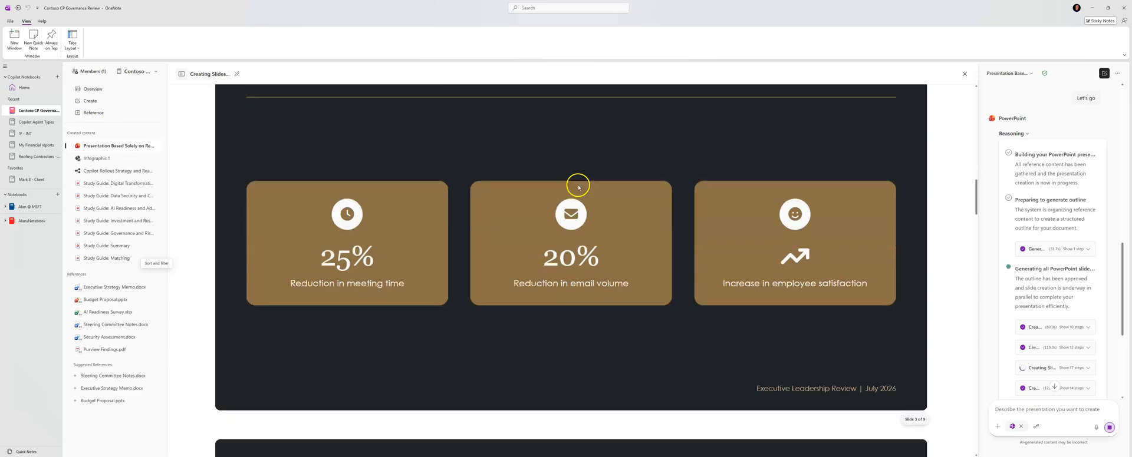
scroll(578, 188, "down", 4)
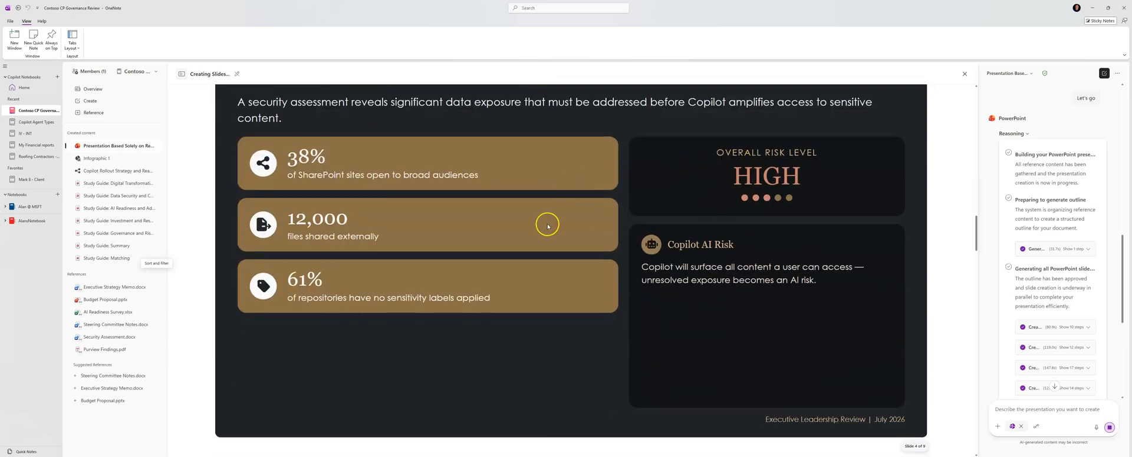
scroll(545, 223, "down", 2)
scroll(534, 215, "down", 5)
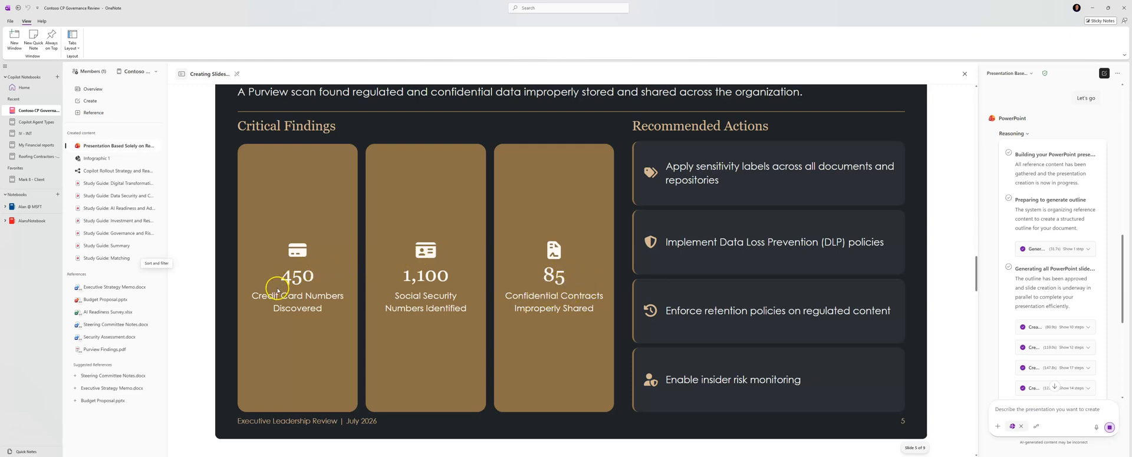
scroll(338, 273, "down", 6)
scroll(340, 274, "down", 6)
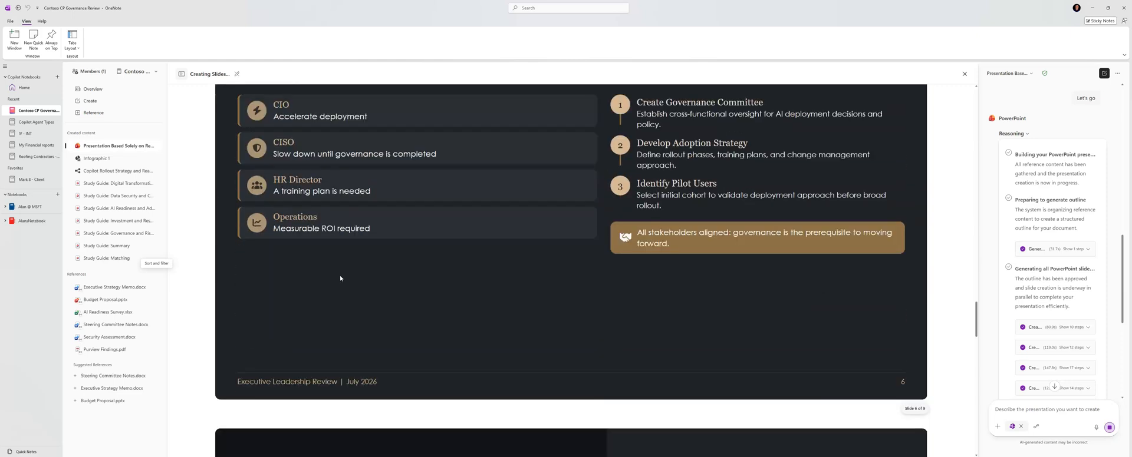
scroll(339, 276, "down", 6)
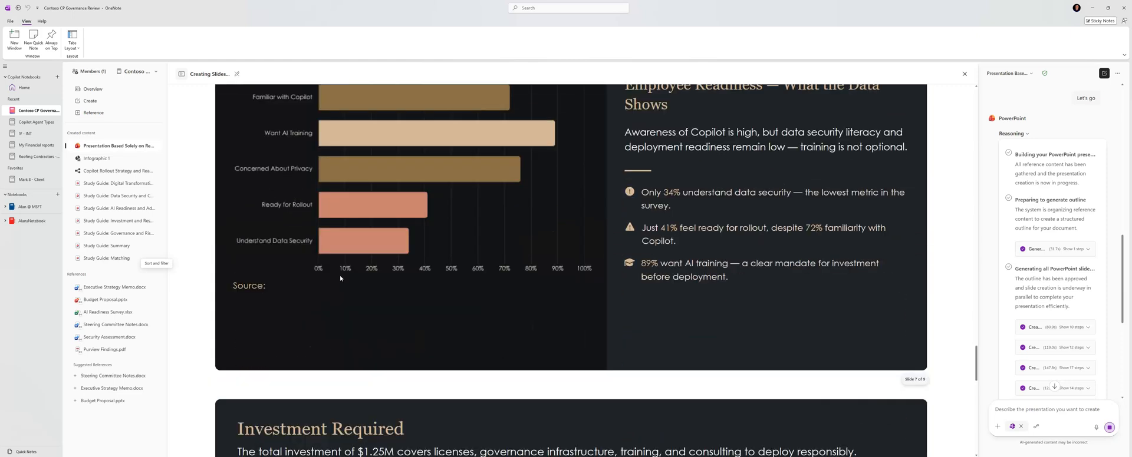
scroll(341, 276, "down", 6)
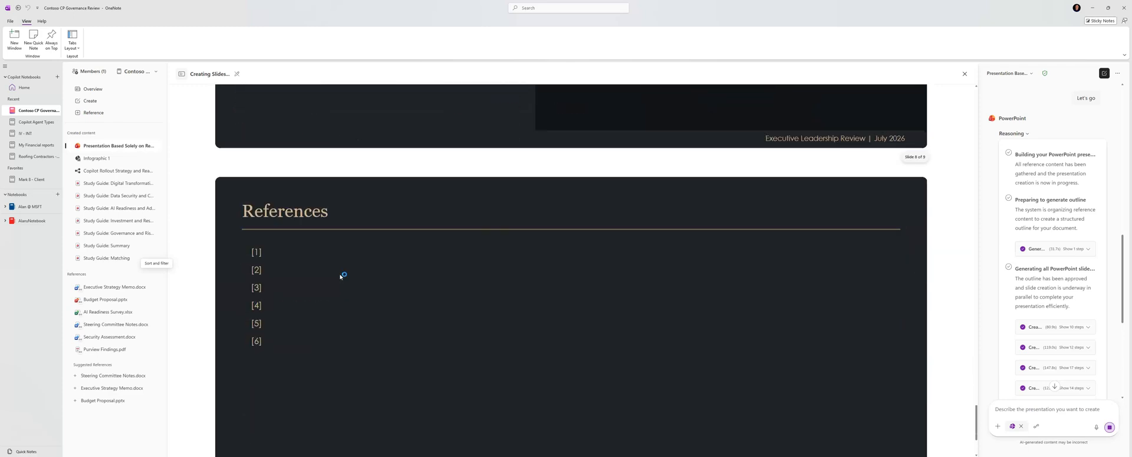
Go back through the generated deck to review the Employee Readiness and Where Leadership Stands slides
scroll(341, 276, "up", 10)
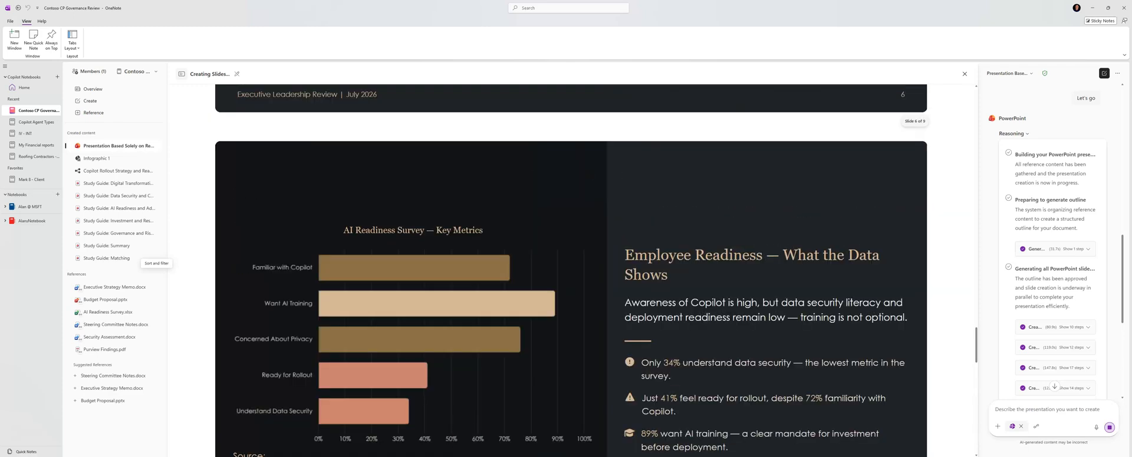
left_click(484, 456)
scroll(578, 230, "down", 5)
scroll(578, 231, "up", 10)
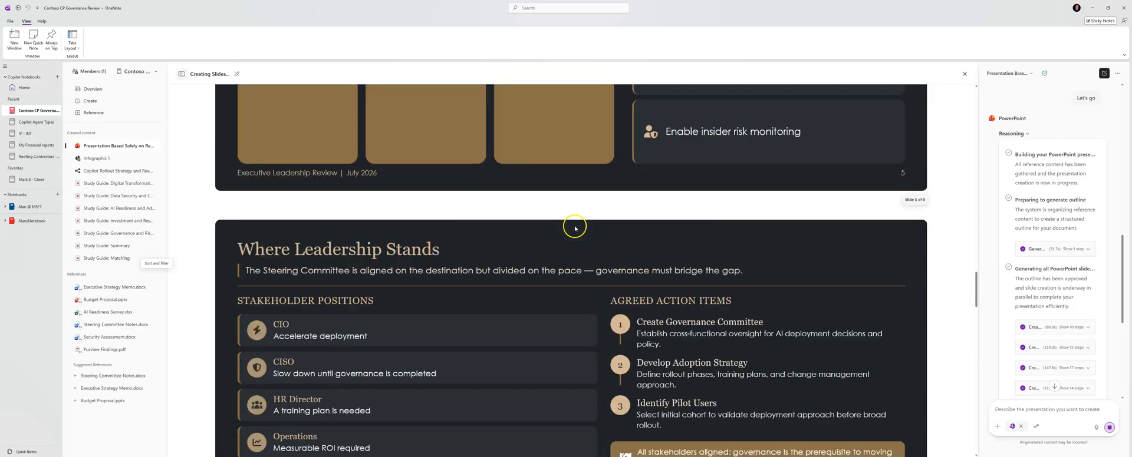
scroll(276, 130, "up", 5)
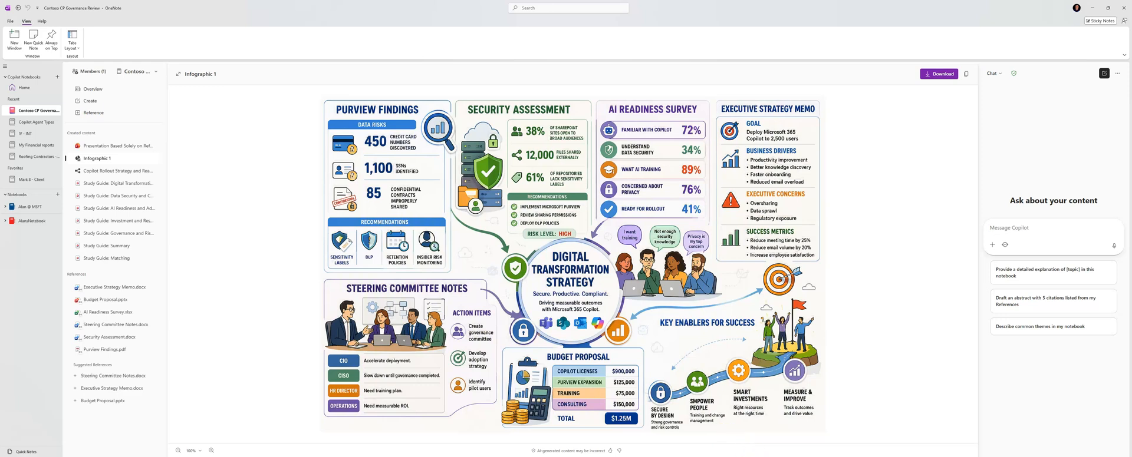
Go to the Copilot Notebooks home page in OneNote
mouse_move(755, 456)
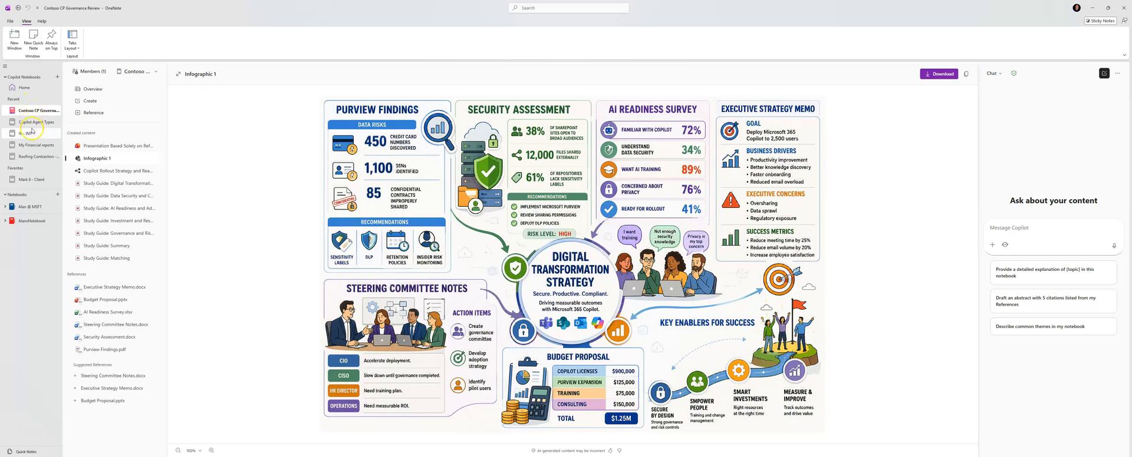
left_click(27, 88)
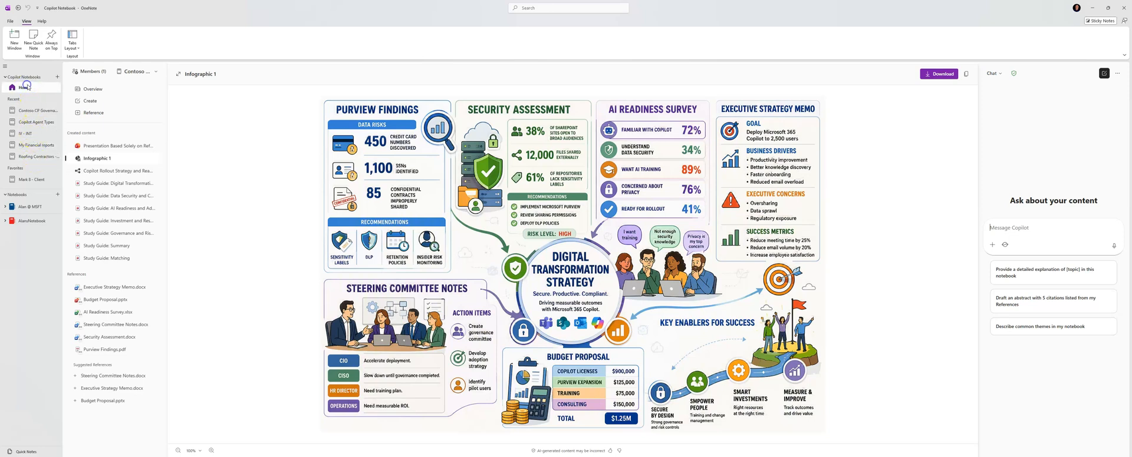